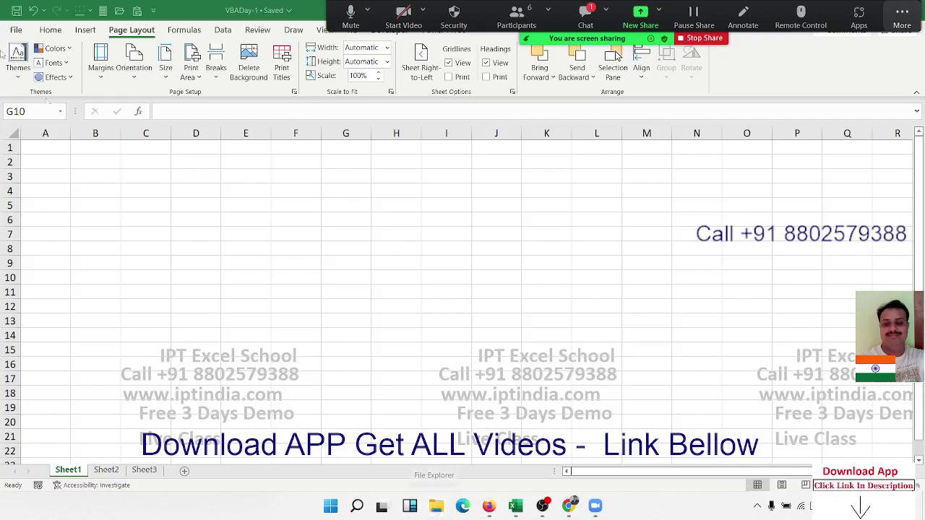
Step: With cell B1 selected, open Insert > Pictures > This Device to browse for an image
{"action": "left_click", "coordinate": [50, 30]}
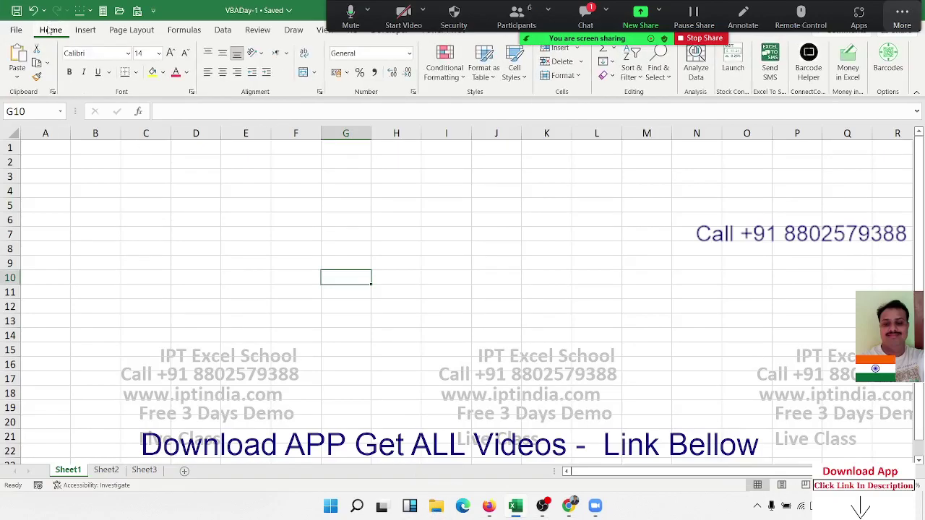
{"action": "left_click", "coordinate": [92, 145]}
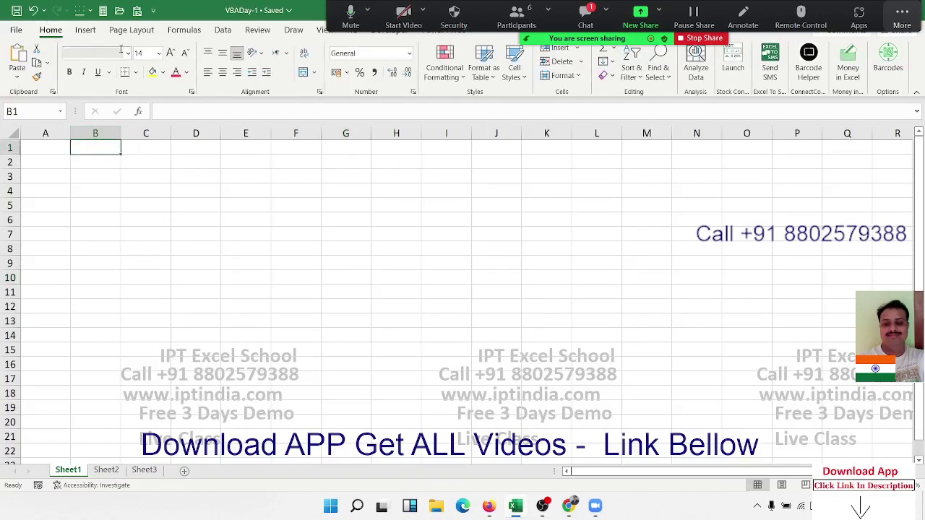
{"action": "left_click", "coordinate": [86, 29]}
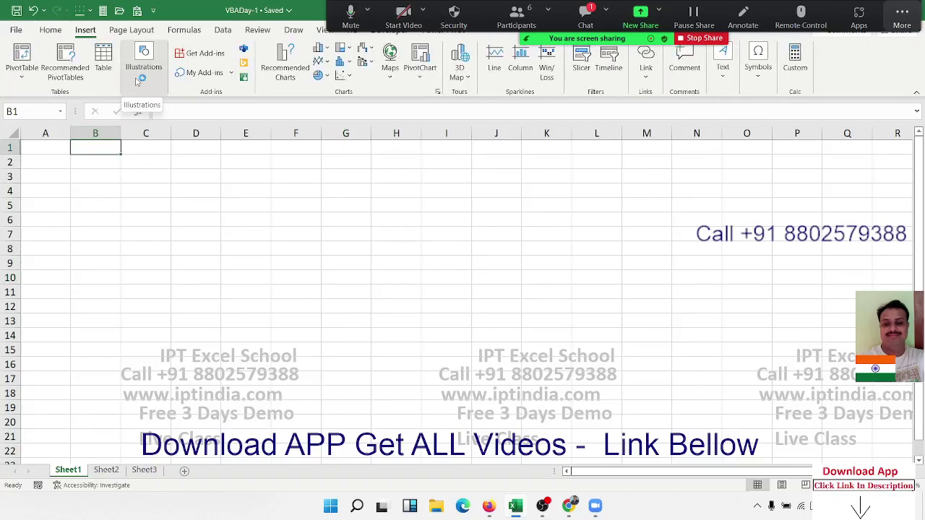
{"action": "left_click", "coordinate": [149, 84]}
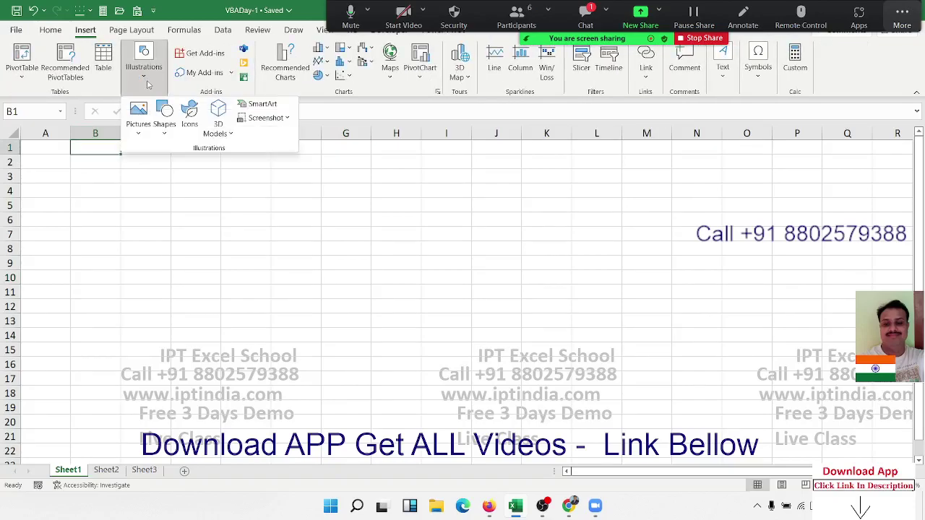
{"action": "left_click", "coordinate": [165, 133]}
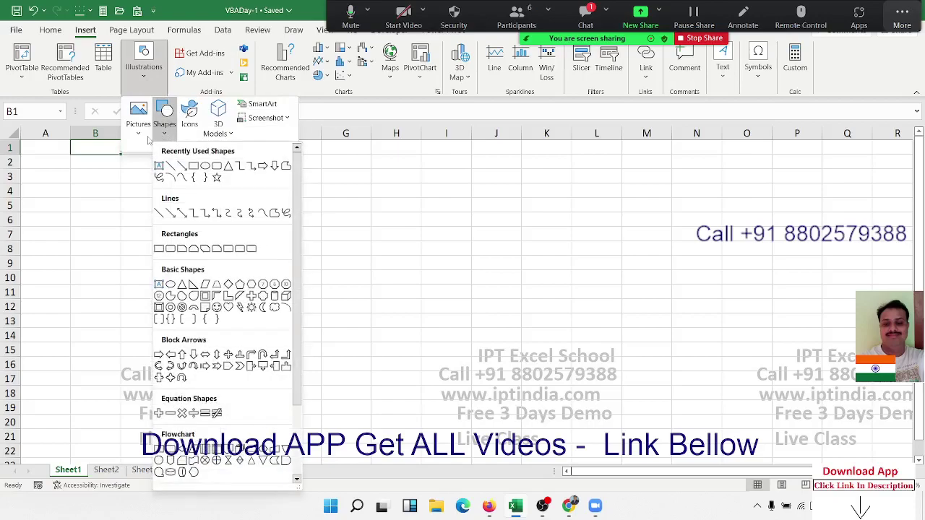
{"action": "left_click", "coordinate": [142, 137]}
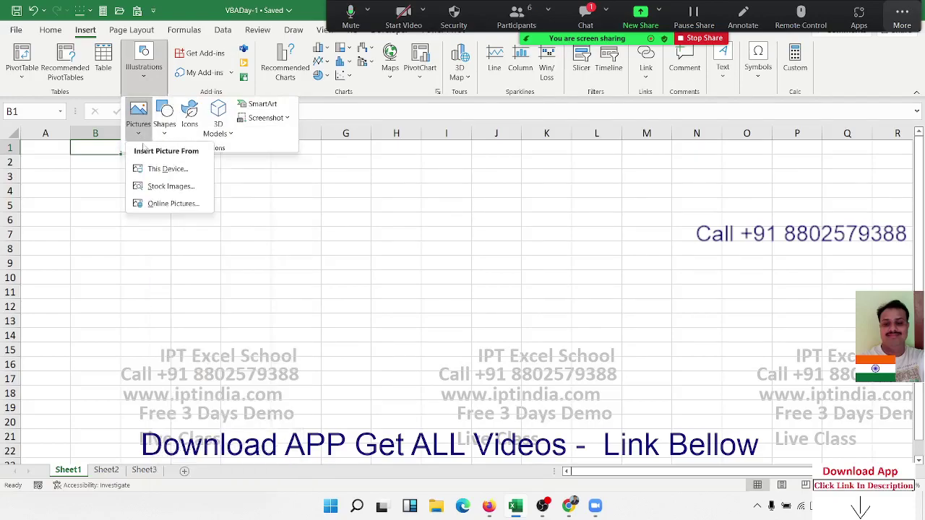
{"action": "left_click", "coordinate": [151, 167]}
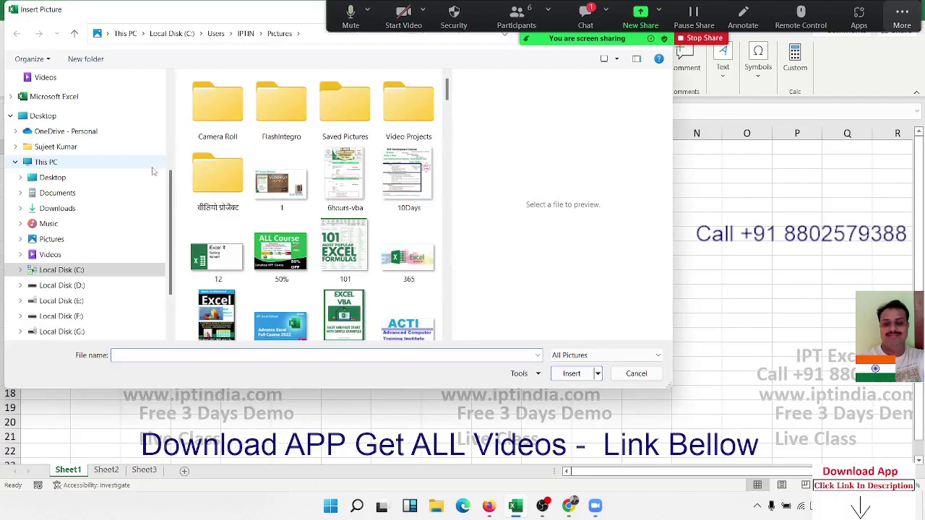
Step: Insert the 6hours-vba image file into Sheet1
{"action": "left_click", "coordinate": [355, 179]}
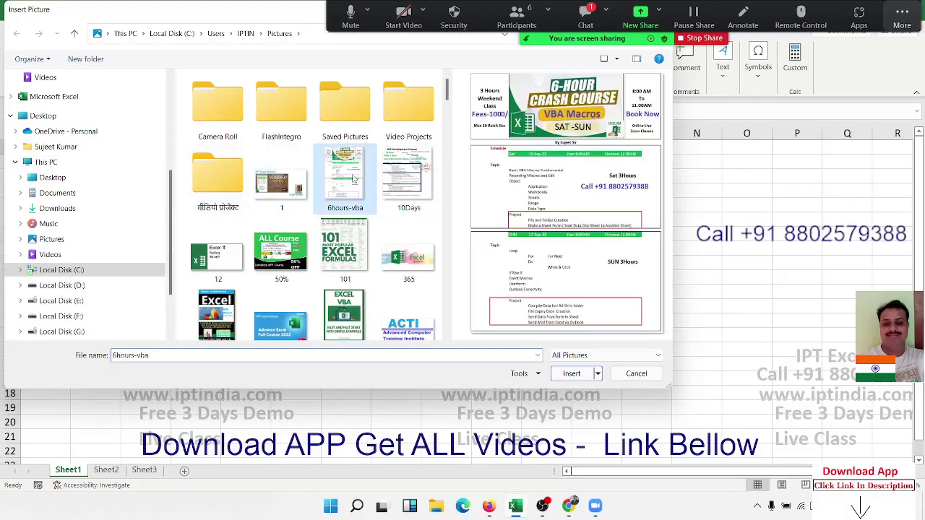
{"action": "double_click", "coordinate": [354, 179]}
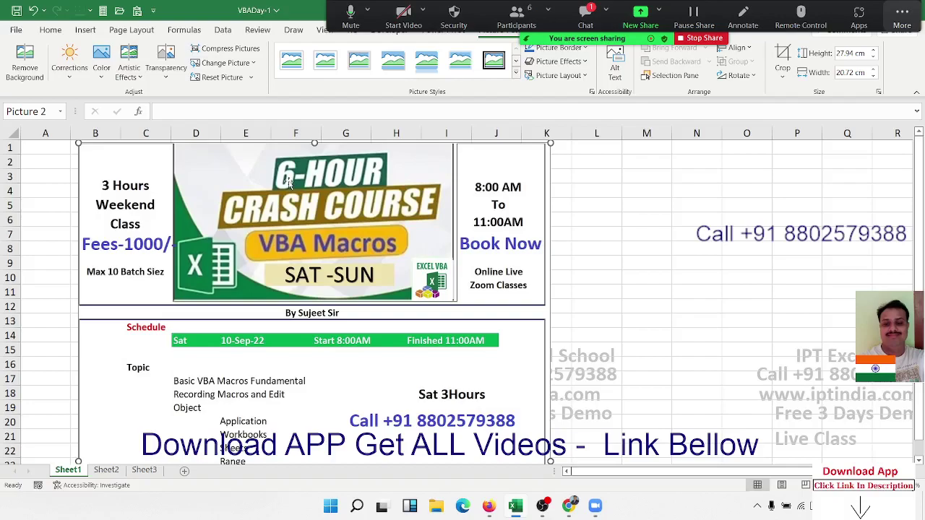
{"action": "left_click", "coordinate": [648, 215]}
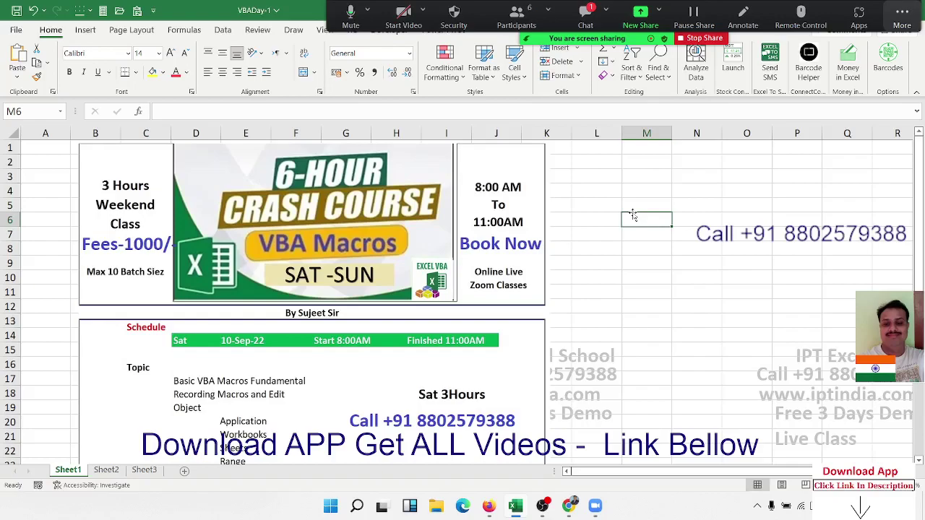
{"action": "scroll", "coordinate": [690, 249], "scroll_direction": "down", "scroll_amount": 3}
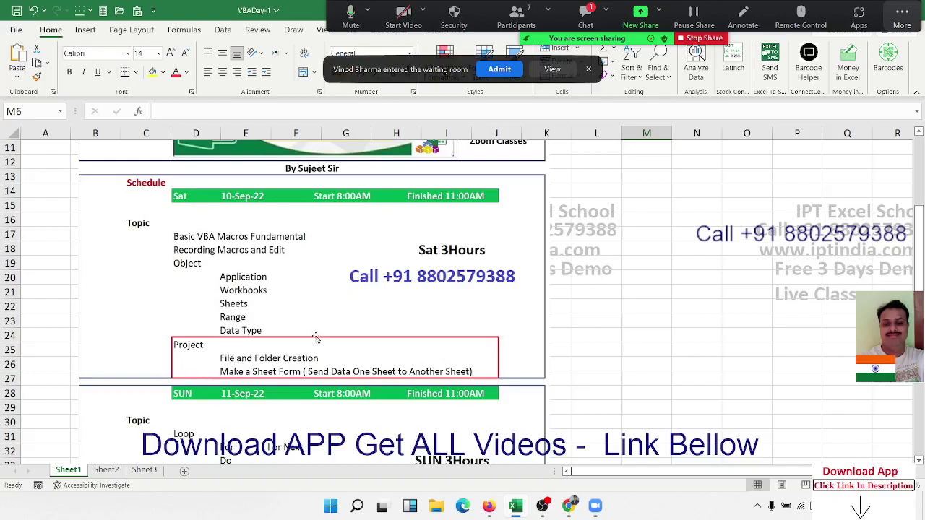
Step: Dismiss the Zoom waiting-room banner and close the meeting chat after checking it
{"action": "left_click", "coordinate": [499, 69]}
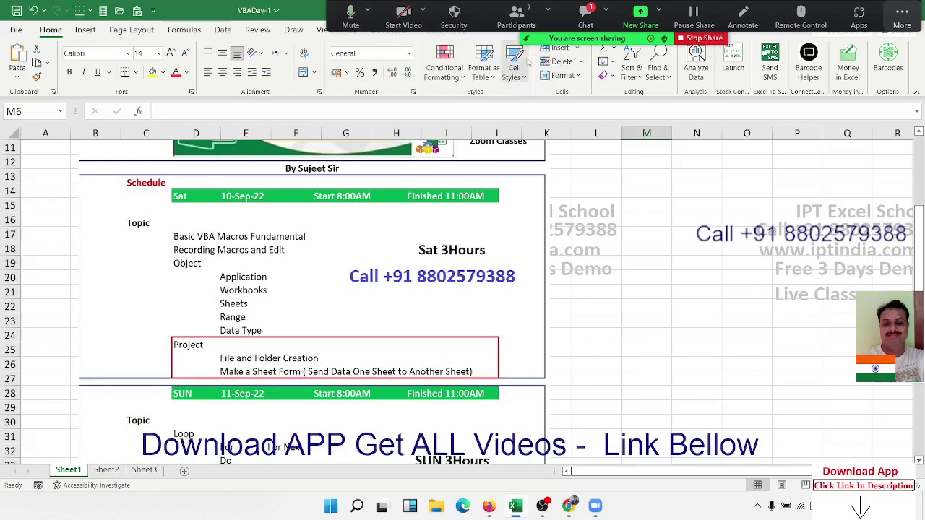
{"action": "left_click", "coordinate": [597, 20]}
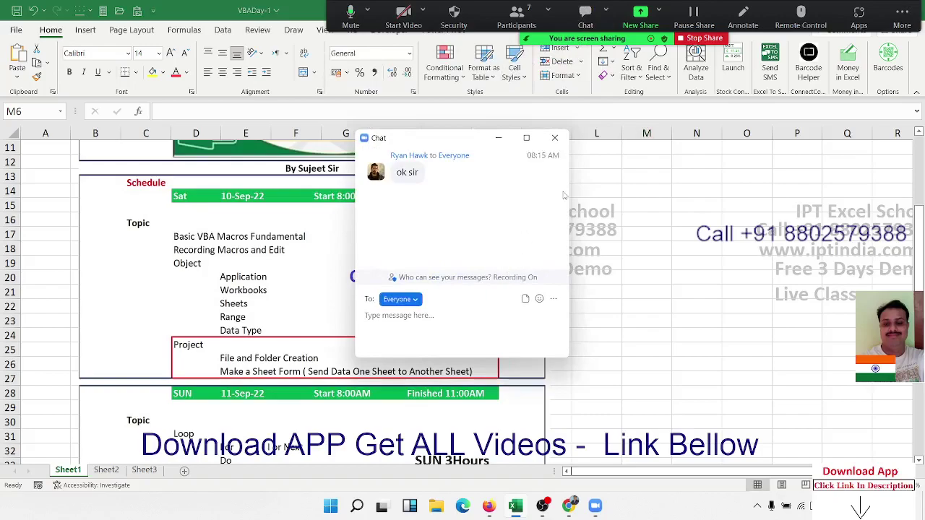
{"action": "left_click", "coordinate": [555, 138]}
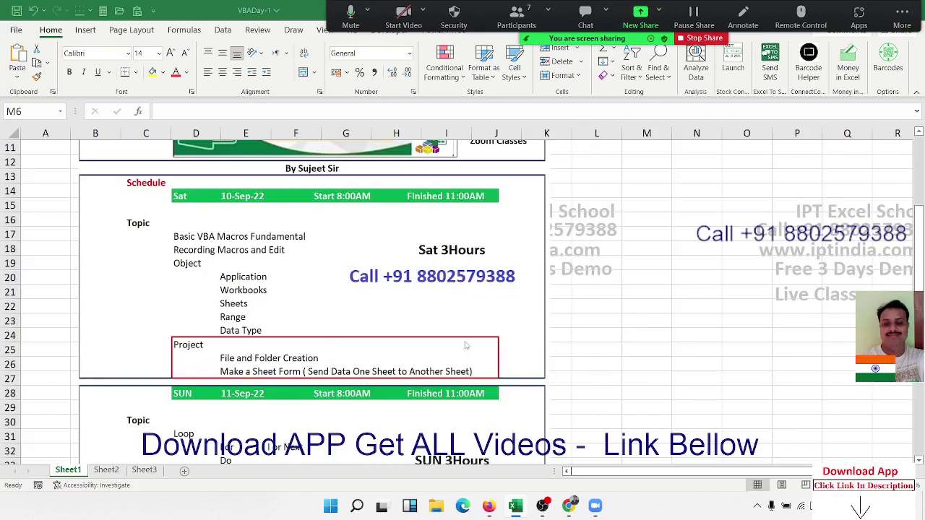
Step: Scroll the schedule to show Sunday 11-Sep-22 and bring up Zoom's participants list
{"action": "scroll", "coordinate": [466, 346], "scroll_direction": "down", "scroll_amount": 3}
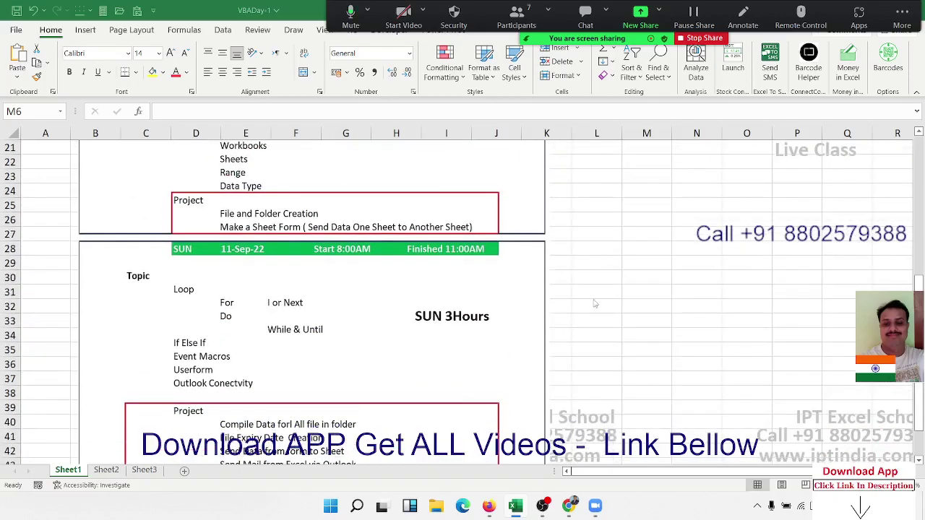
{"action": "scroll", "coordinate": [460, 305], "scroll_direction": "down", "scroll_amount": 3}
{"action": "scroll", "coordinate": [442, 305], "scroll_direction": "up", "scroll_amount": 3}
{"action": "scroll", "coordinate": [352, 389], "scroll_direction": "down", "scroll_amount": 3}
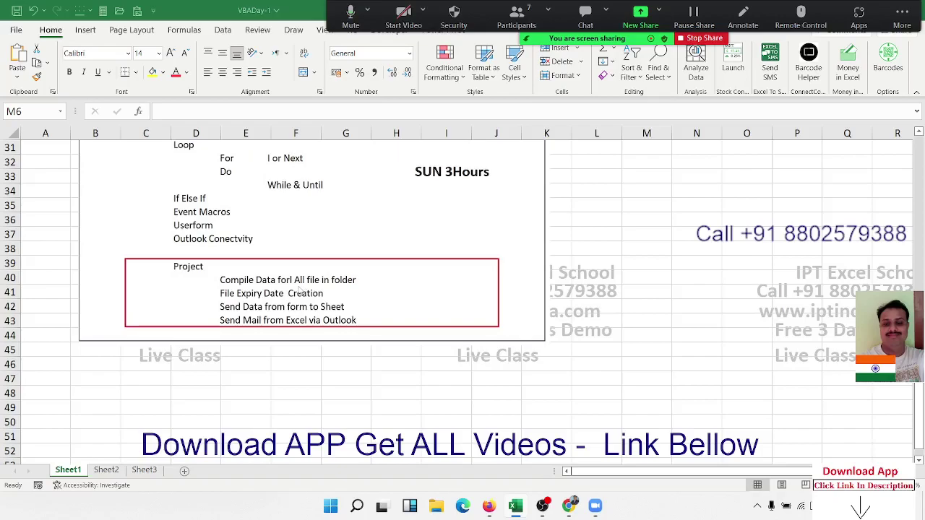
{"action": "scroll", "coordinate": [352, 300], "scroll_direction": "up", "scroll_amount": 7}
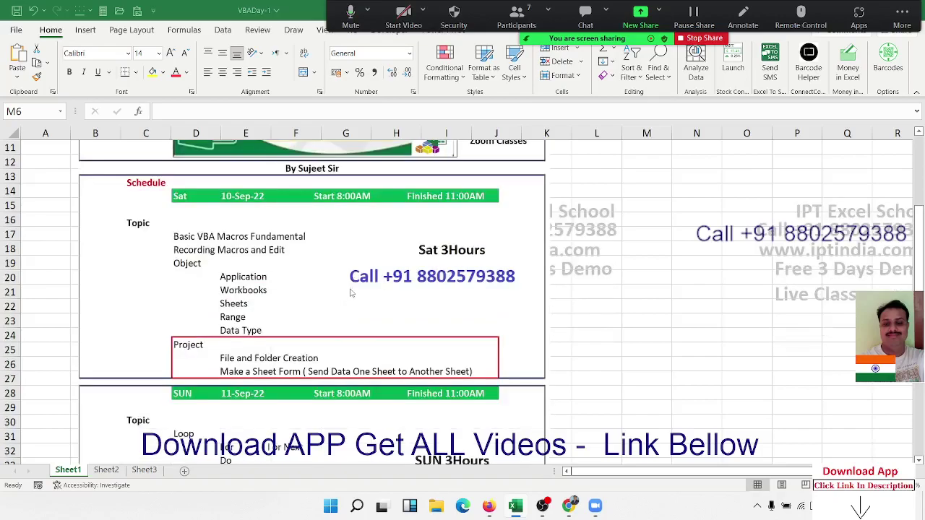
{"action": "scroll", "coordinate": [351, 297], "scroll_direction": "up", "scroll_amount": 4}
{"action": "left_click", "coordinate": [537, 15]}
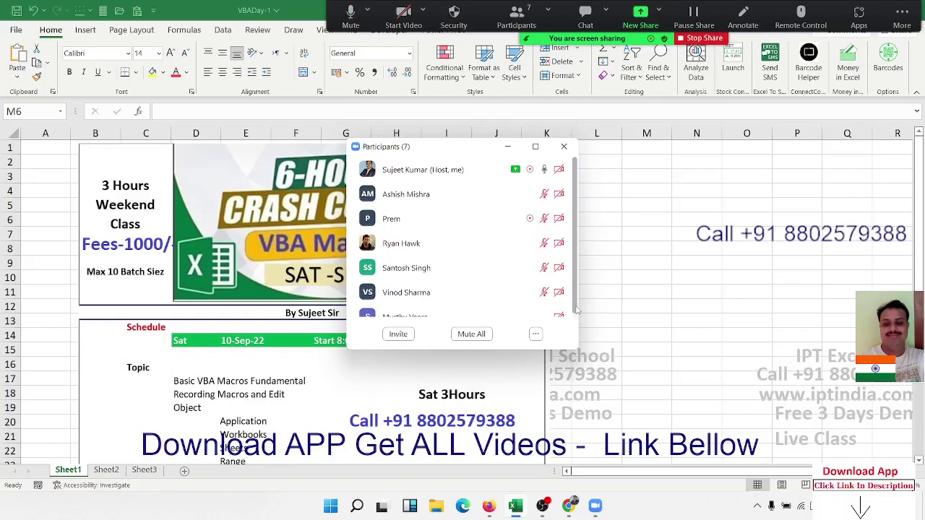
Step: Close the Zoom participants window and scroll the Saturday and Sunday schedules back into view
{"action": "scroll", "coordinate": [575, 298], "scroll_direction": "down", "scroll_amount": 1}
{"action": "scroll", "coordinate": [575, 289], "scroll_direction": "up", "scroll_amount": 1}
{"action": "left_click", "coordinate": [564, 147]}
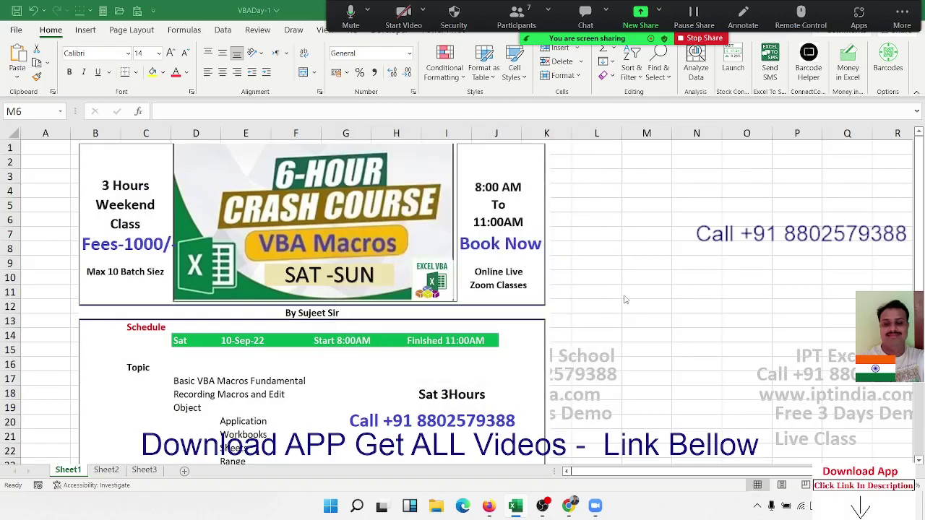
{"action": "scroll", "coordinate": [527, 348], "scroll_direction": "down", "scroll_amount": 3}
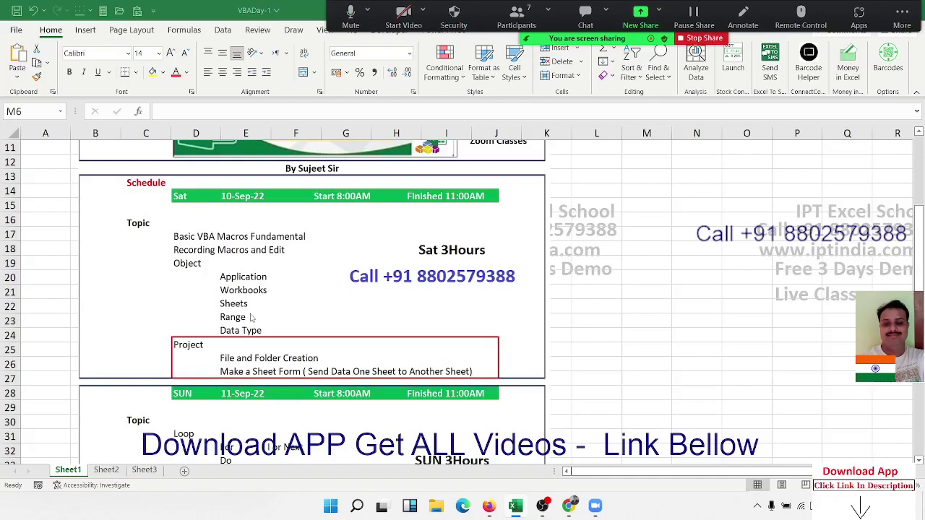
{"action": "scroll", "coordinate": [519, 309], "scroll_direction": "up", "scroll_amount": 4}
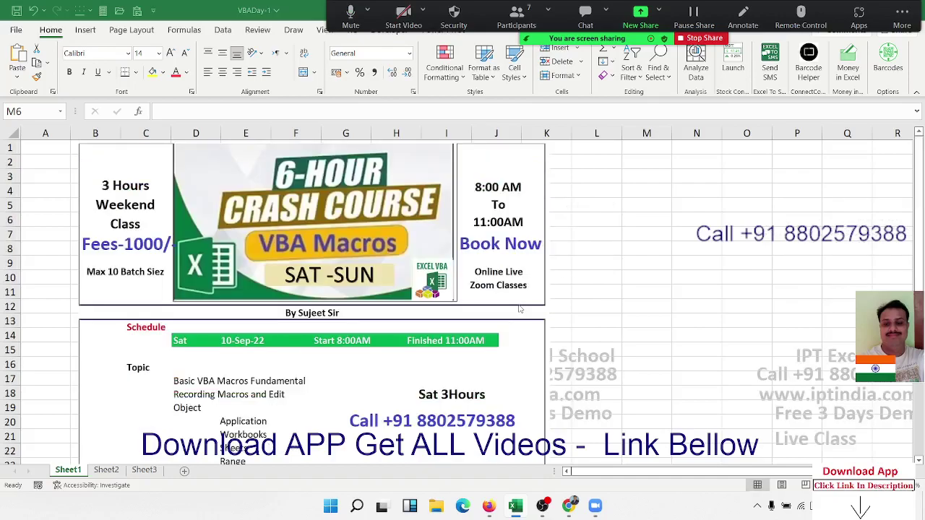
{"action": "scroll", "coordinate": [520, 309], "scroll_direction": "down", "scroll_amount": 7}
{"action": "scroll", "coordinate": [520, 309], "scroll_direction": "down", "scroll_amount": 3}
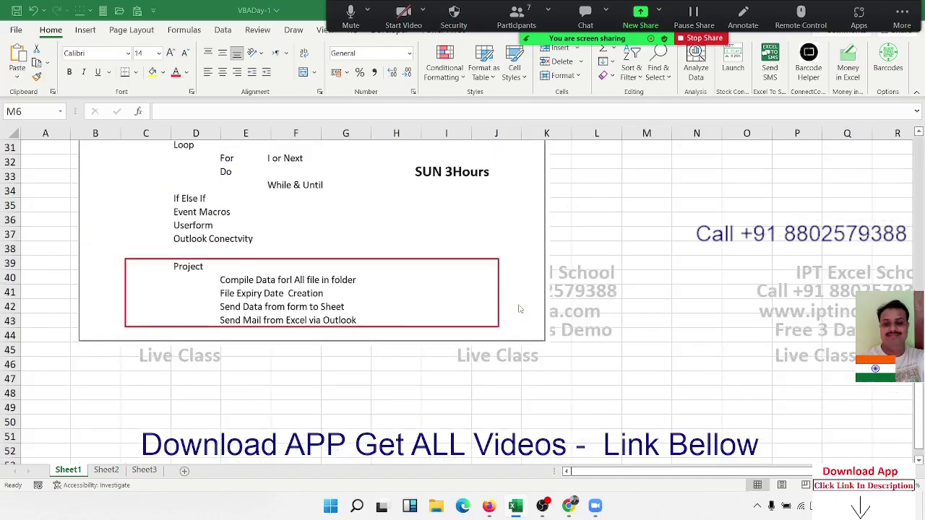
{"action": "scroll", "coordinate": [519, 308], "scroll_direction": "up", "scroll_amount": 7}
{"action": "scroll", "coordinate": [520, 309], "scroll_direction": "up", "scroll_amount": 3}
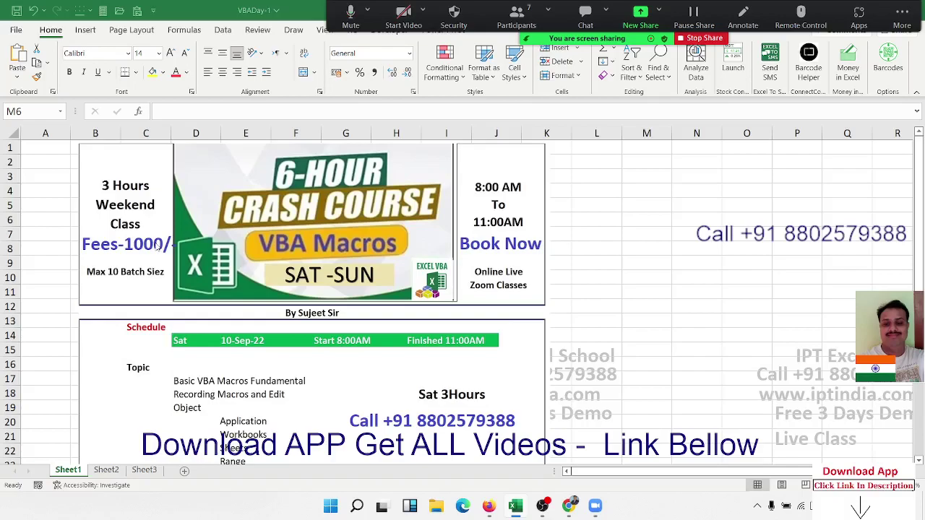
Step: Delete the course flyer picture from the sheet
{"action": "left_click", "coordinate": [541, 299]}
{"action": "key", "text": "Delete"}
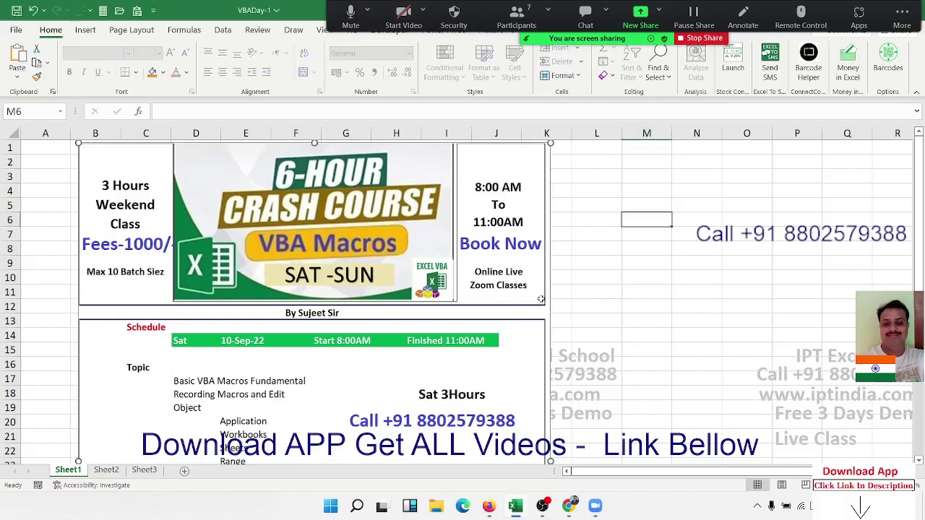
{"action": "left_click", "coordinate": [506, 234]}
Step: Allow a participant to record locally, close the participants list, and select cell B2
{"action": "left_click", "coordinate": [516, 16]}
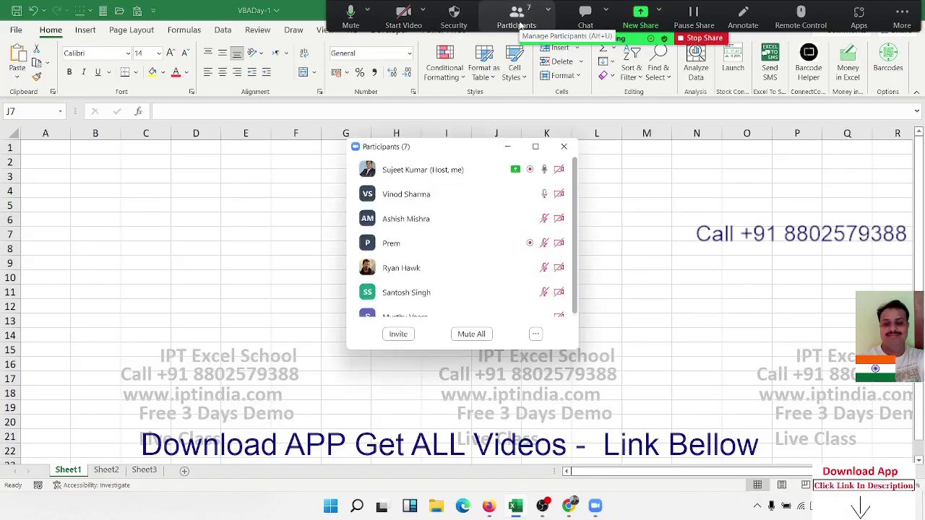
{"action": "mouse_move", "coordinate": [434, 194]}
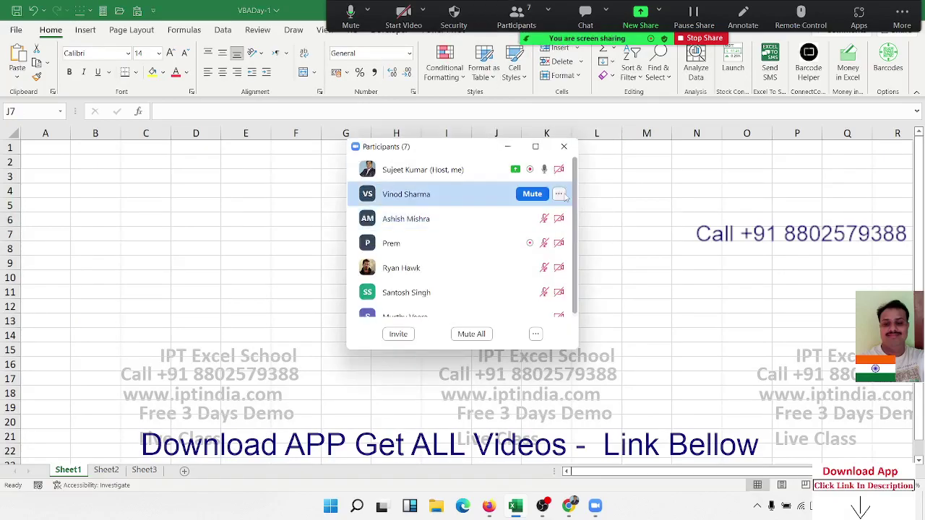
{"action": "left_click", "coordinate": [559, 194]}
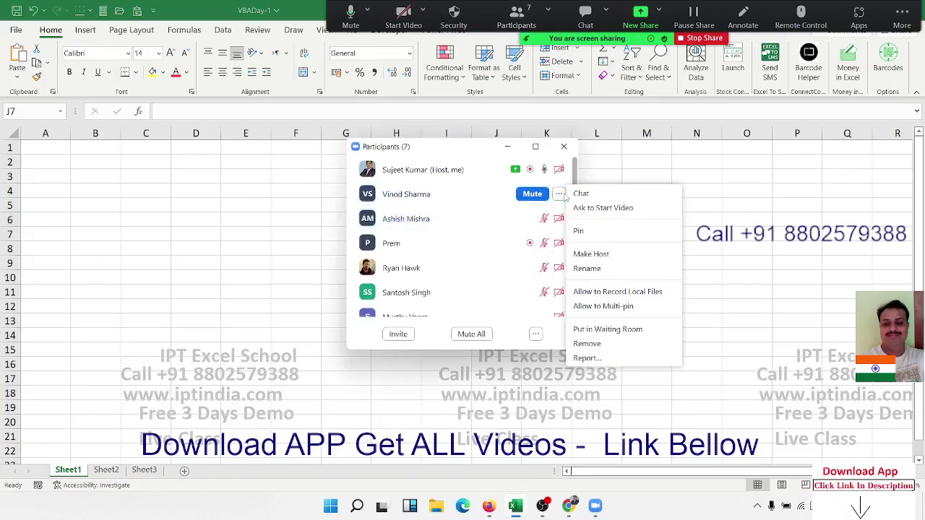
{"action": "left_click", "coordinate": [604, 292]}
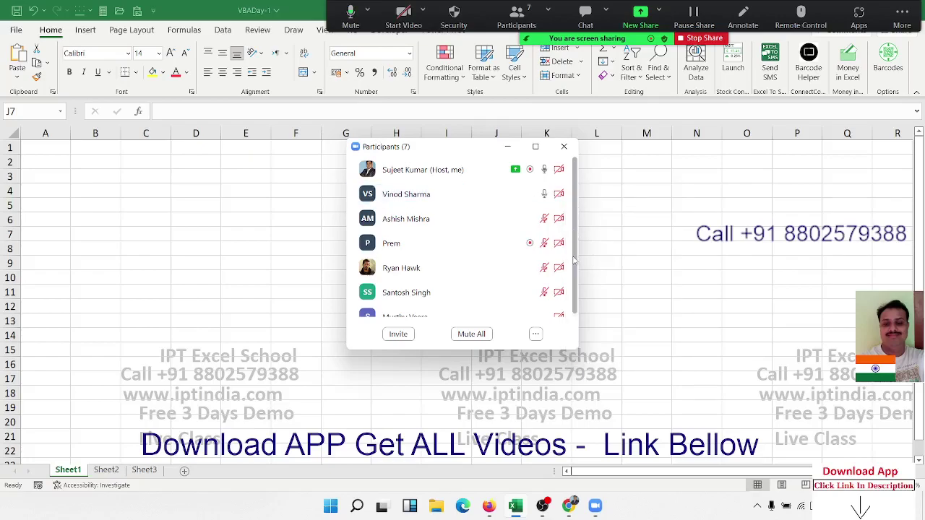
{"action": "left_click", "coordinate": [564, 146]}
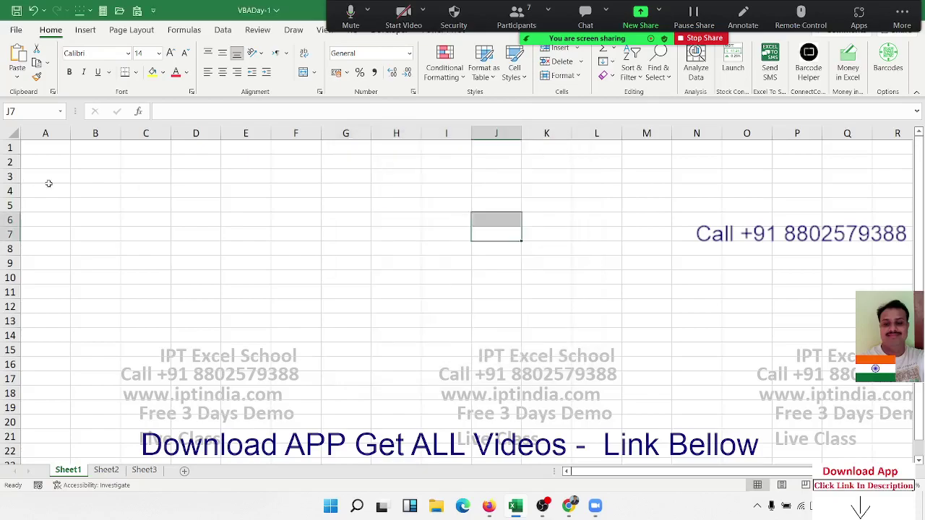
{"action": "left_click", "coordinate": [80, 161]}
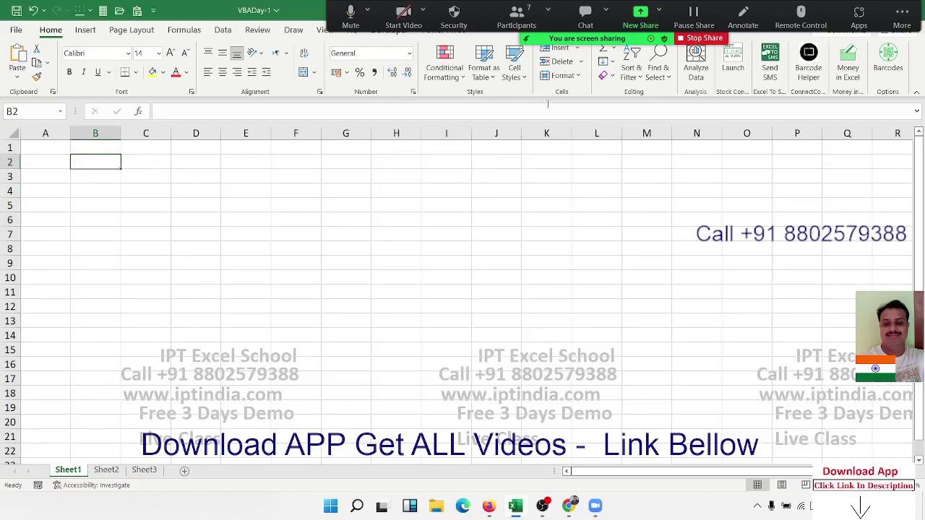
Step: Dismiss the meeting options and enter VBA in cell B2
{"action": "left_click", "coordinate": [902, 16]}
{"action": "left_click", "coordinate": [534, 93]}
{"action": "type", "text": "VBA"}
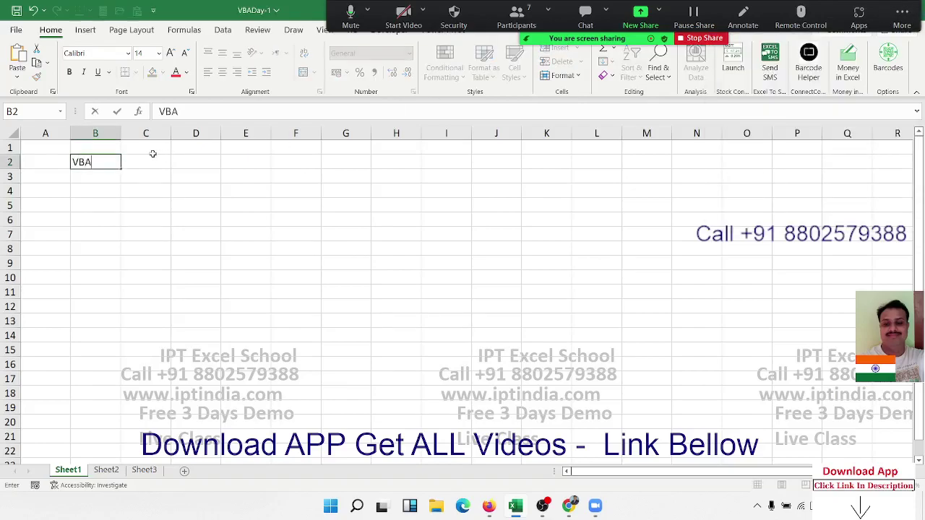
{"action": "key", "text": "Return"}
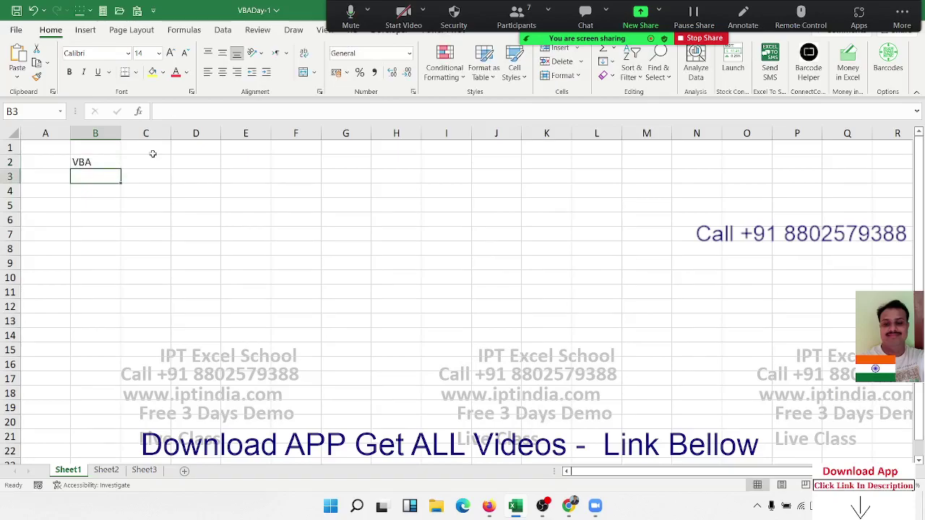
Step: Enter VB6 in cell B4, fixing the typos
{"action": "key", "text": "Down"}
{"action": "type", "text": "Vs"}
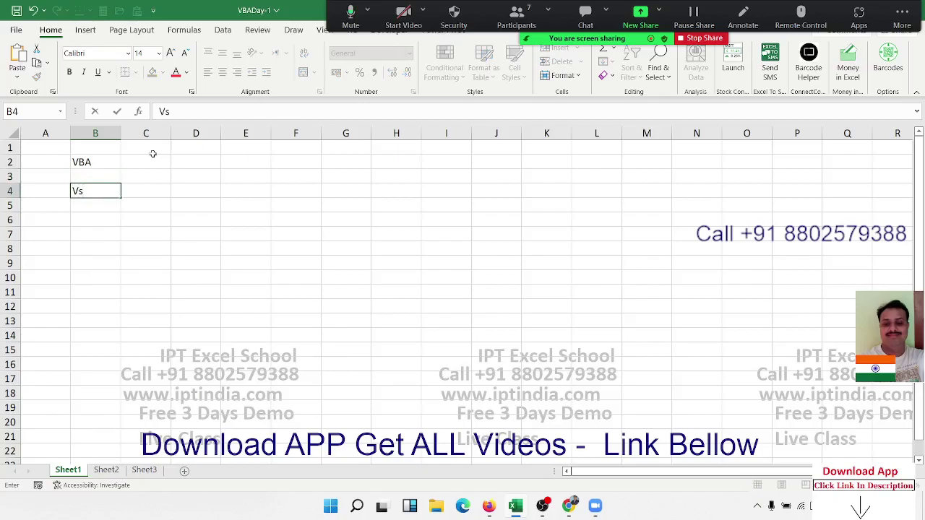
{"action": "key", "text": "BackSpace"}
{"action": "type", "text": "B+"}
{"action": "key", "text": "BackSpace"}
{"action": "type", "text": "6"}
{"action": "key", "text": "Return"}
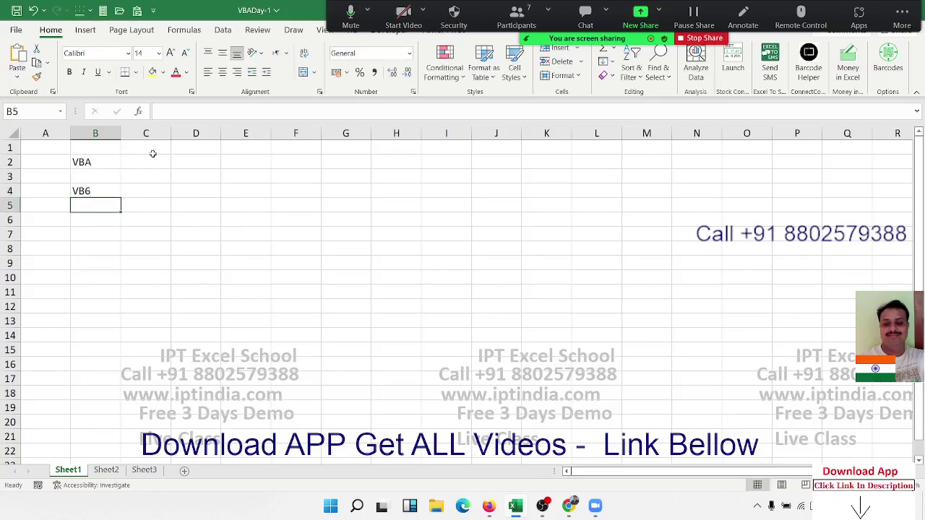
Step: Enter VBS in B5 and .Not in B6, then finish on cell C2
{"action": "type", "text": "VB6"}
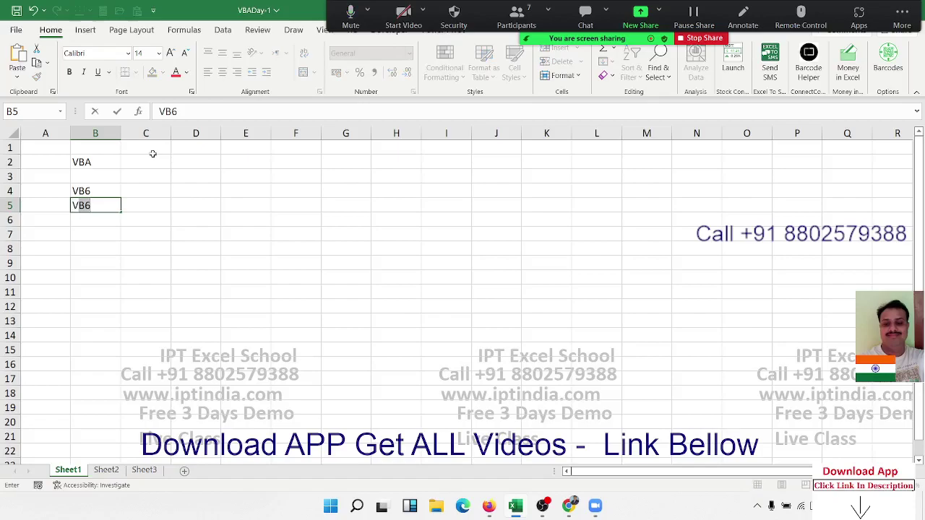
{"action": "key", "text": "BackSpace"}
{"action": "type", "text": "S"}
{"action": "key", "text": "Return"}
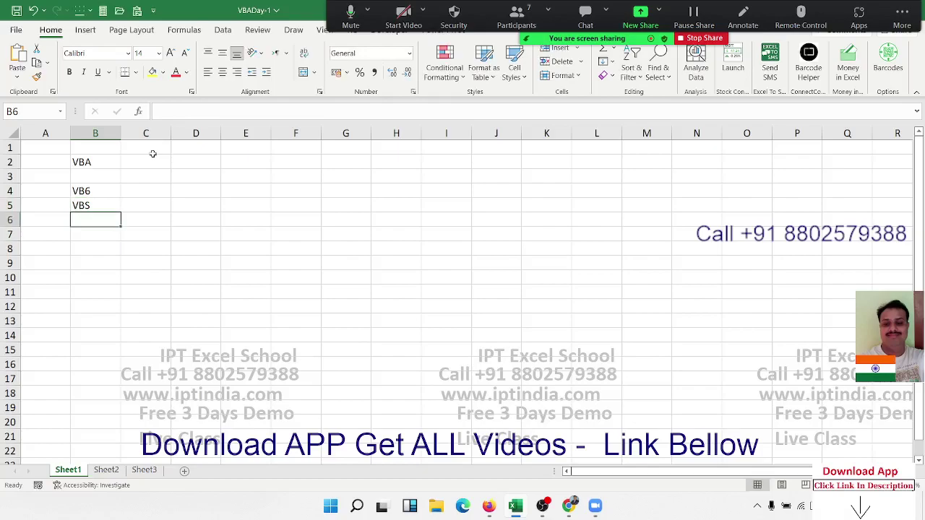
{"action": "type", "text": ".Not"}
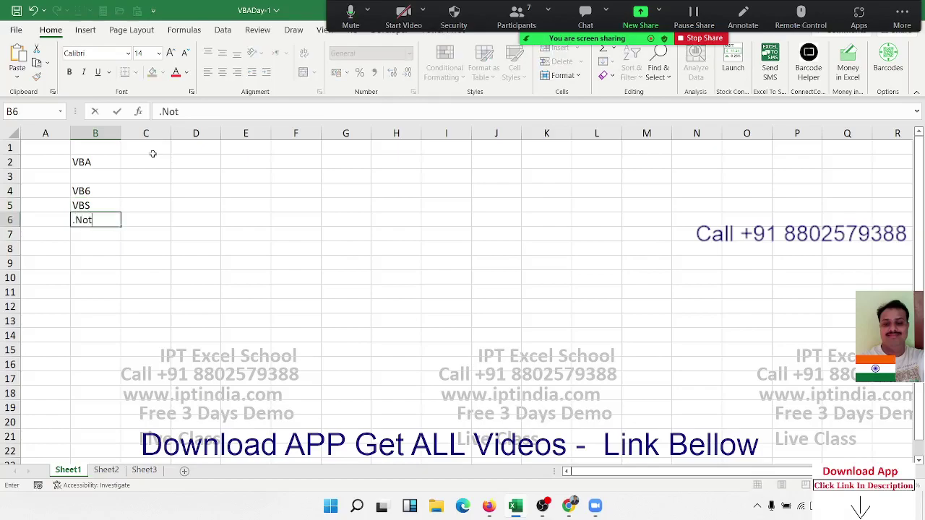
{"action": "key", "text": "Up"}
{"action": "key", "text": "Up"}
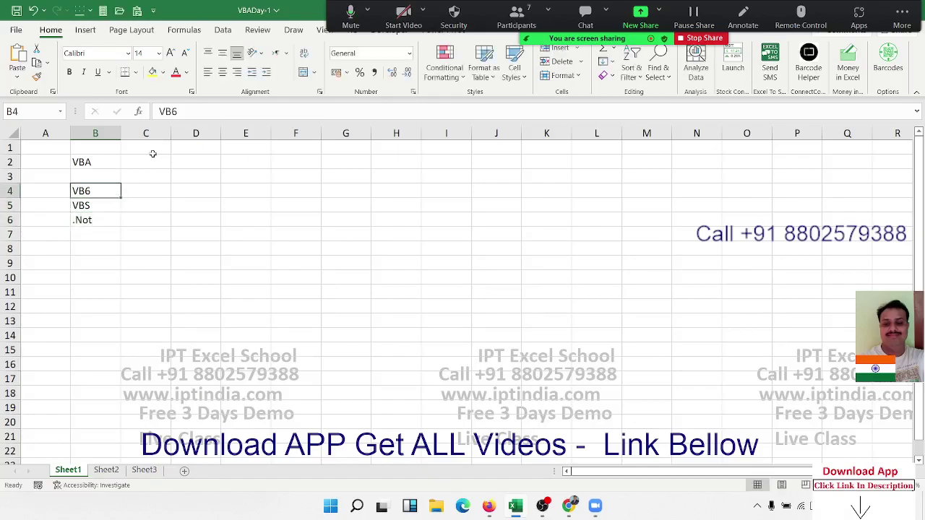
{"action": "key", "text": "shift+Down"}
{"action": "key", "text": "shift+Down"}
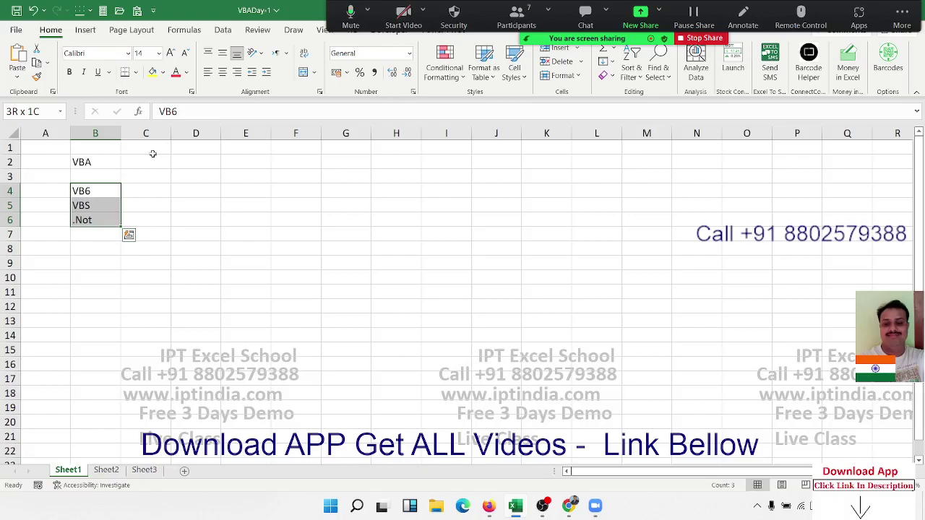
{"action": "left_click", "coordinate": [153, 154]}
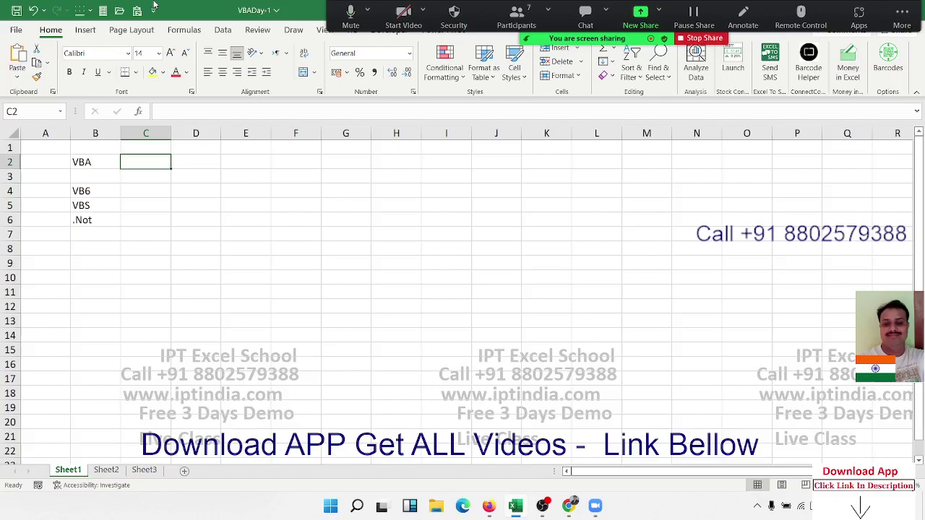
Step: Enter Macros in cell D3
{"action": "key", "text": "Down"}
{"action": "key", "text": "Right"}
{"action": "key", "text": "Left"}
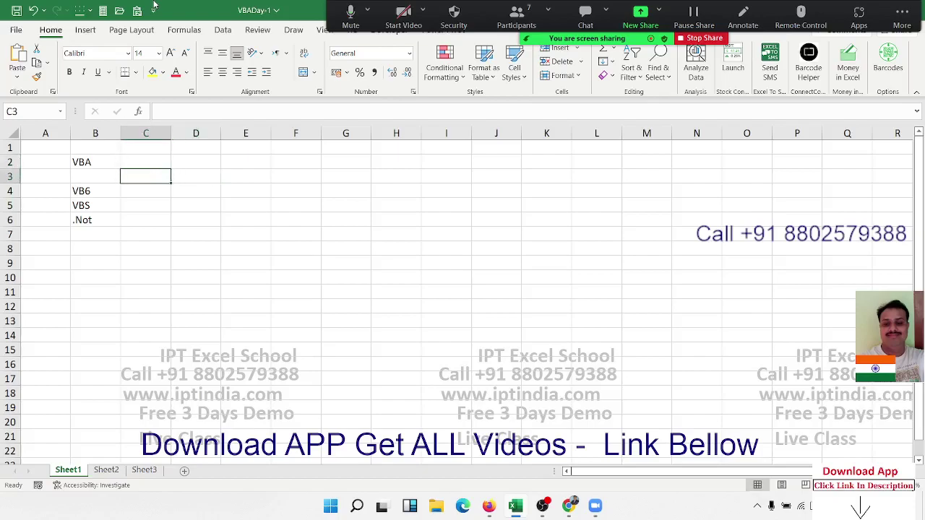
{"action": "key", "text": "Up"}
{"action": "key", "text": "Left"}
{"action": "key", "text": "Right"}
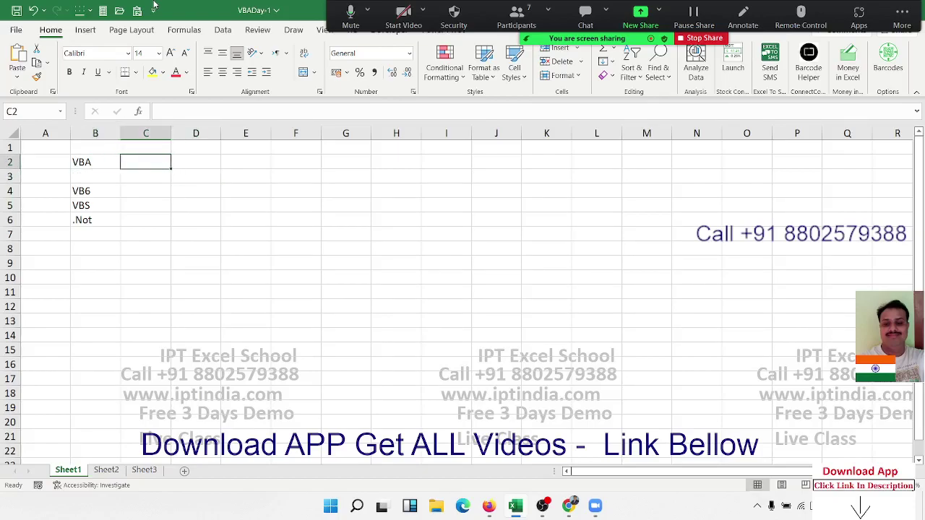
{"action": "key", "text": "Right"}
{"action": "key", "text": "Down"}
{"action": "type", "text": "Ma"}
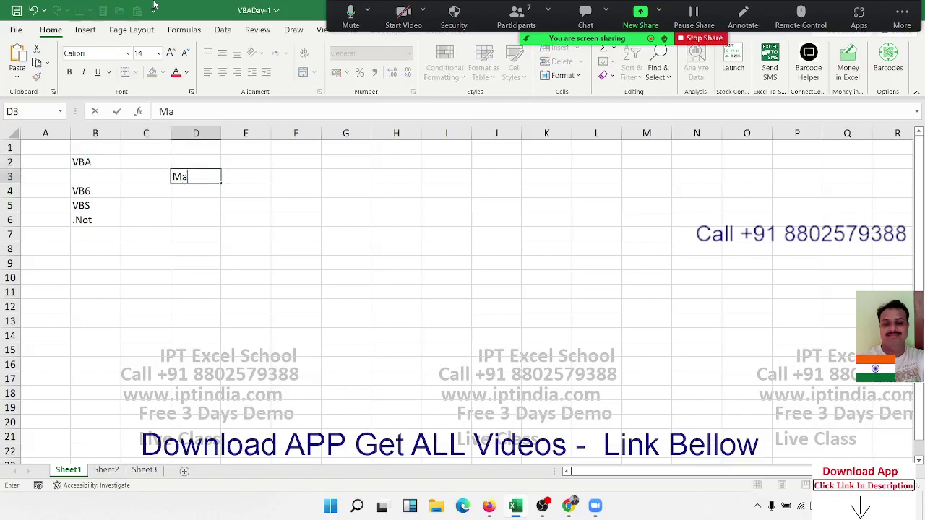
{"action": "type", "text": "cro"}
{"action": "type", "text": "s"}
{"action": "key", "text": "Return"}
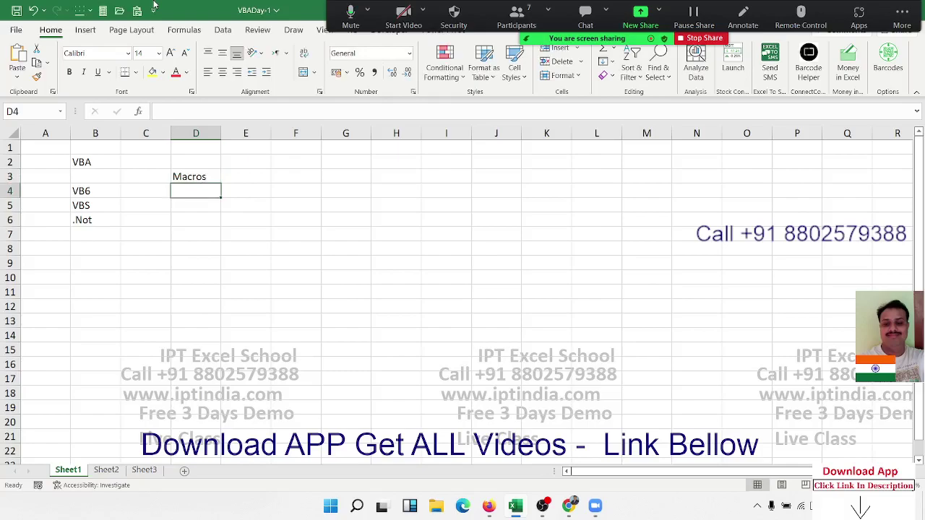
Step: Enter Function in D6 and Userform in D9, correcting the typo
{"action": "key", "text": "Down"}
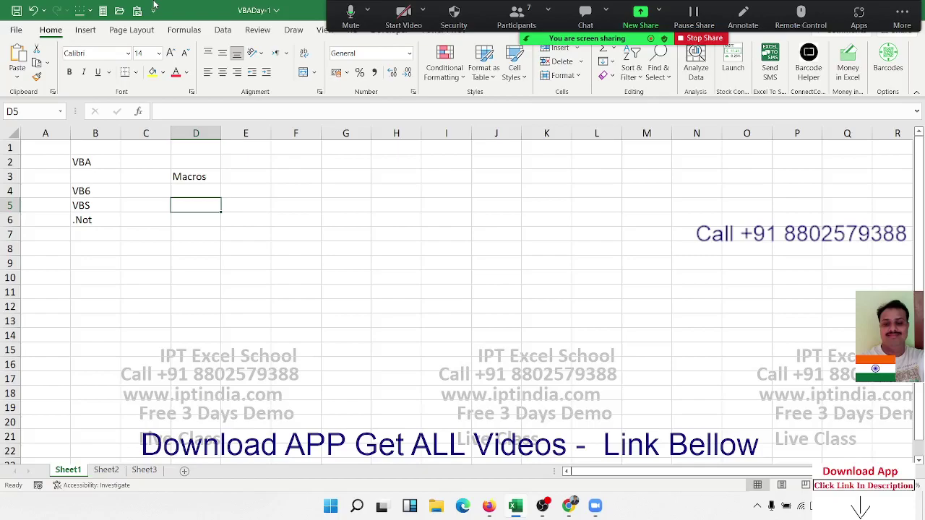
{"action": "key", "text": "Down"}
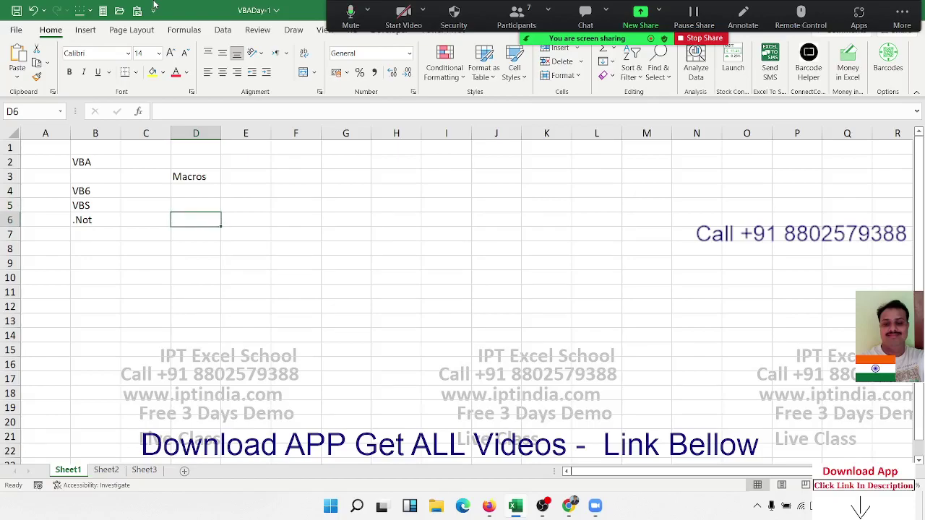
{"action": "type", "text": "Fun"}
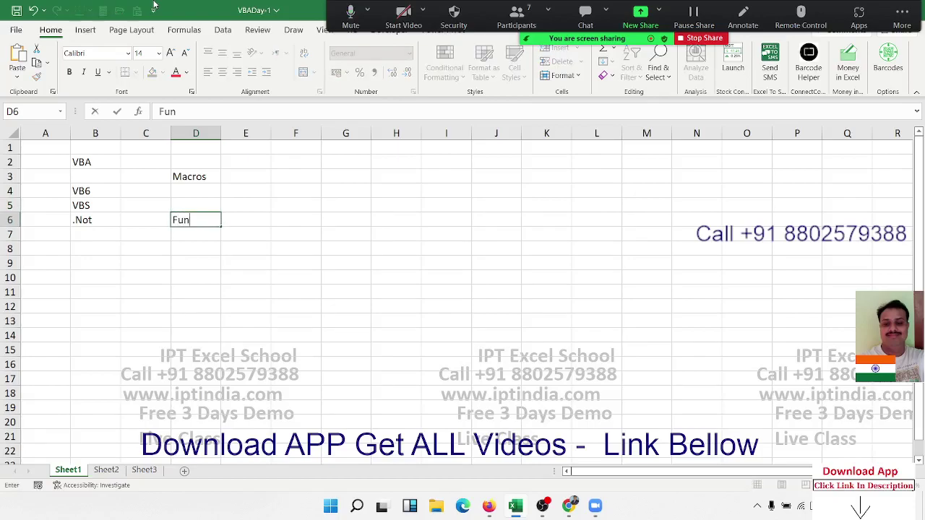
{"action": "type", "text": "ction"}
{"action": "key", "text": "Return"}
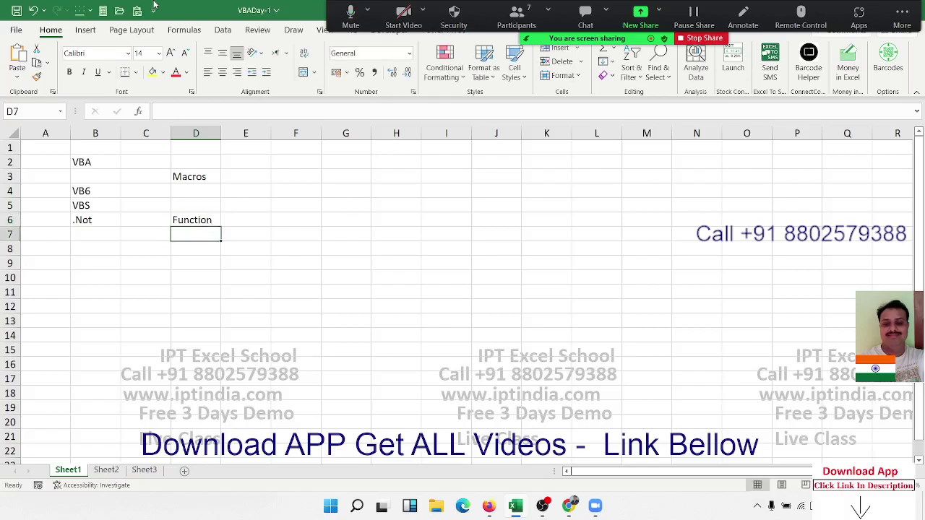
{"action": "key", "text": "Up"}
{"action": "key", "text": "Down"}
{"action": "key", "text": "Down"}
{"action": "key", "text": "Down"}
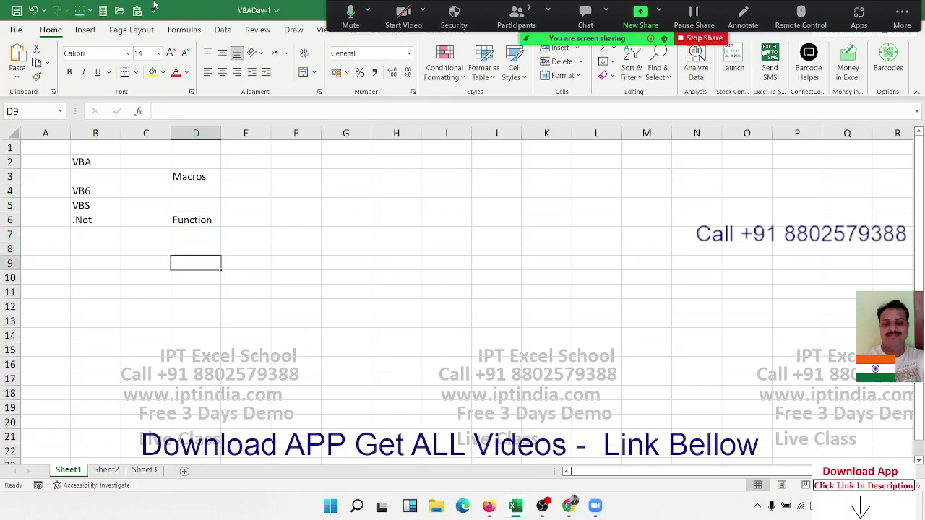
{"action": "type", "text": "U"}
{"action": "type", "text": "serfp"}
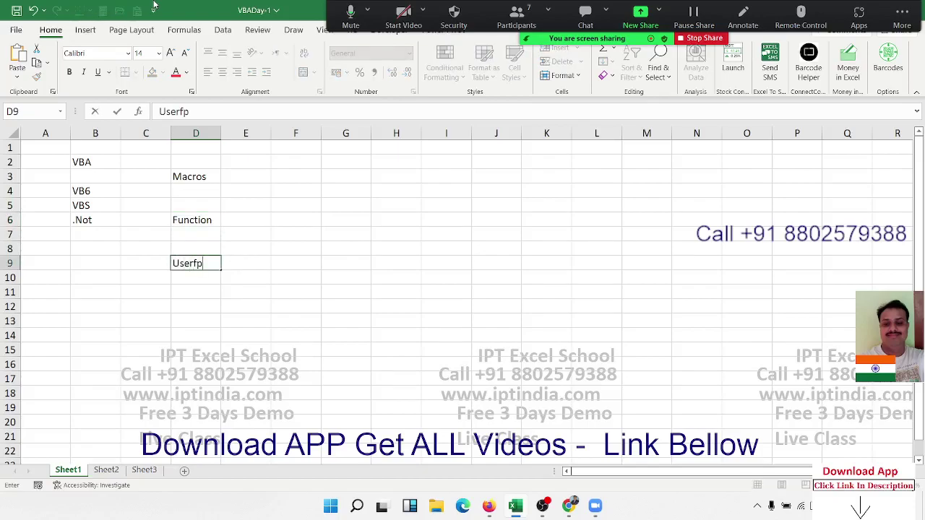
{"action": "key", "text": "BackSpace"}
{"action": "key", "text": "BackSpace"}
{"action": "type", "text": "orm"}
{"action": "key", "text": "Return"}
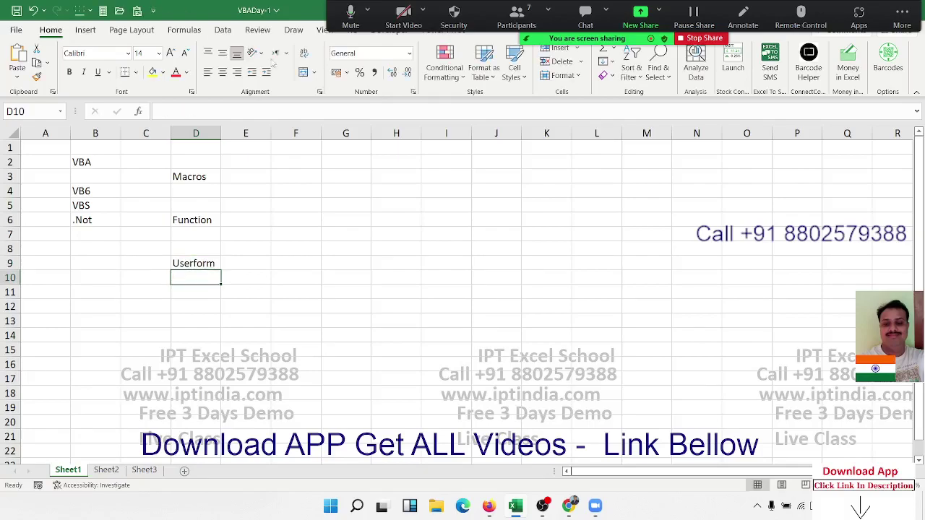
Step: Open the Format Cells dialog, move it aside, and close it without changes
{"action": "left_click", "coordinate": [412, 91]}
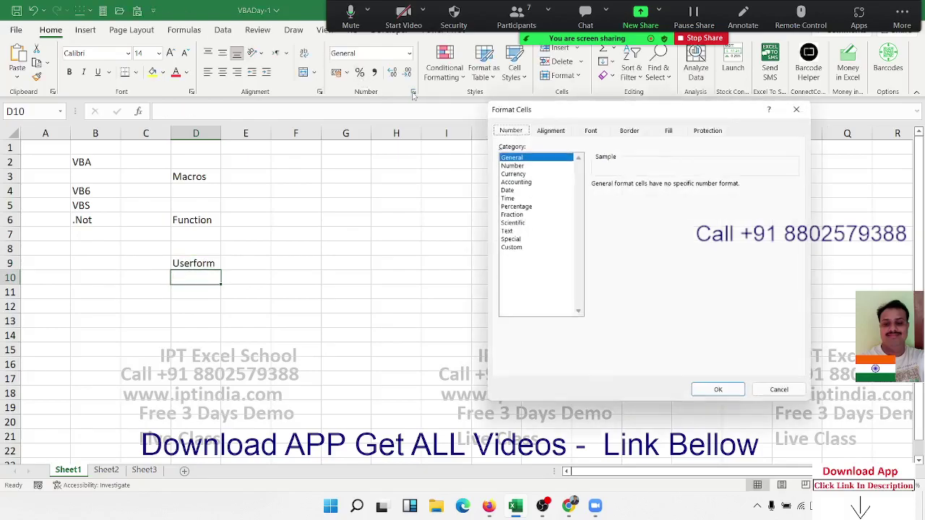
{"action": "left_click_drag", "start_coordinate": [538, 113], "coordinate": [320, 127]}
{"action": "key", "text": "Escape"}
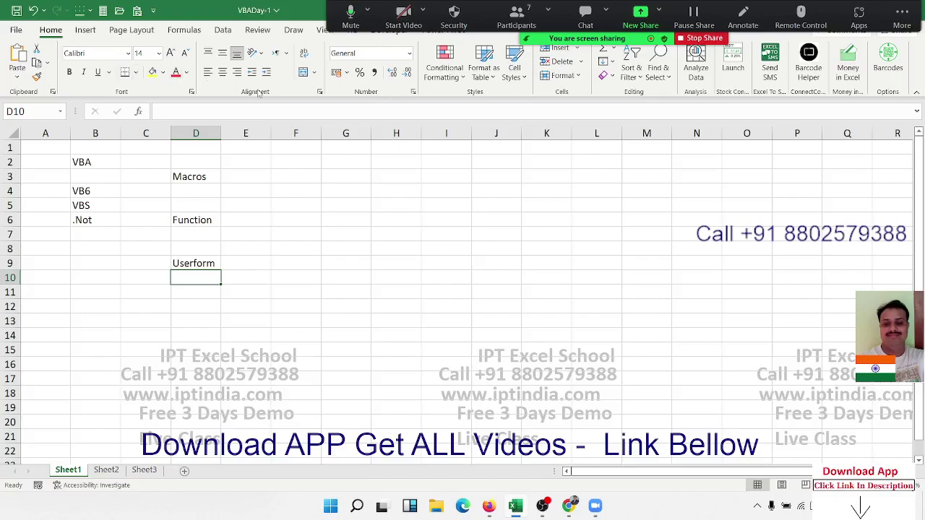
Step: On the Insert tab, start a PivotTable from cell D9, then cancel it
{"action": "left_click", "coordinate": [86, 29]}
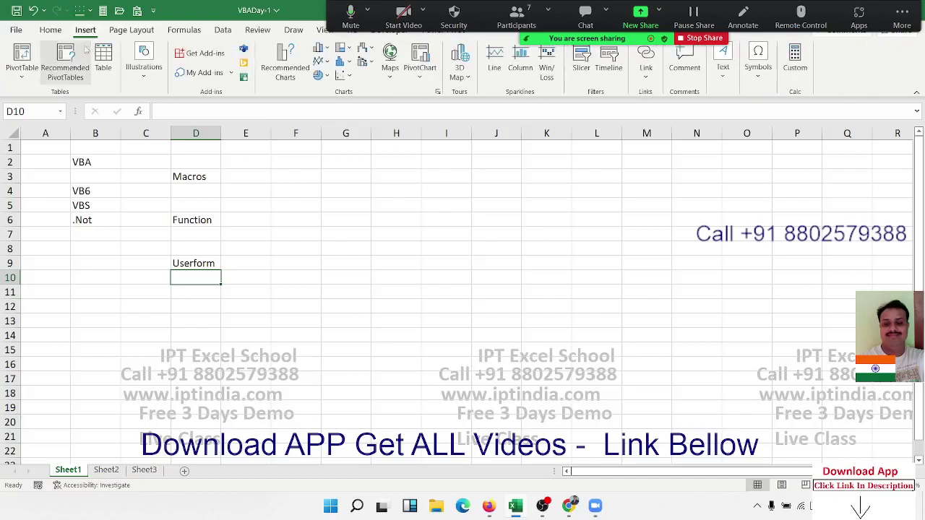
{"action": "left_click", "coordinate": [22, 56]}
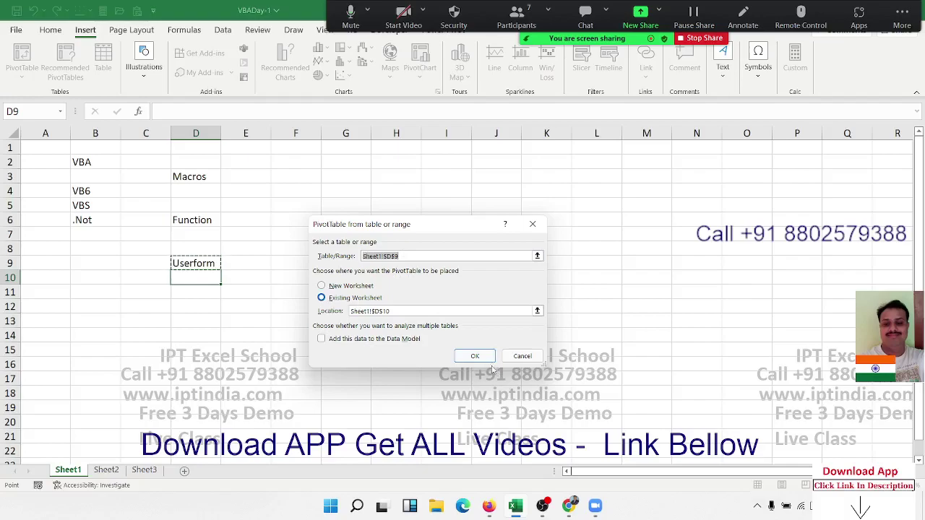
{"action": "left_click_drag", "start_coordinate": [400, 229], "coordinate": [393, 188]}
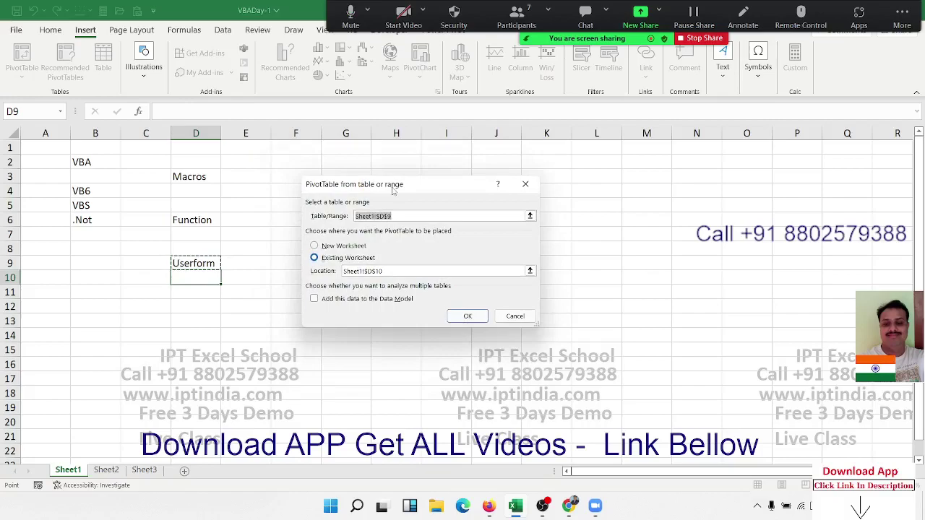
{"action": "key", "text": "Escape"}
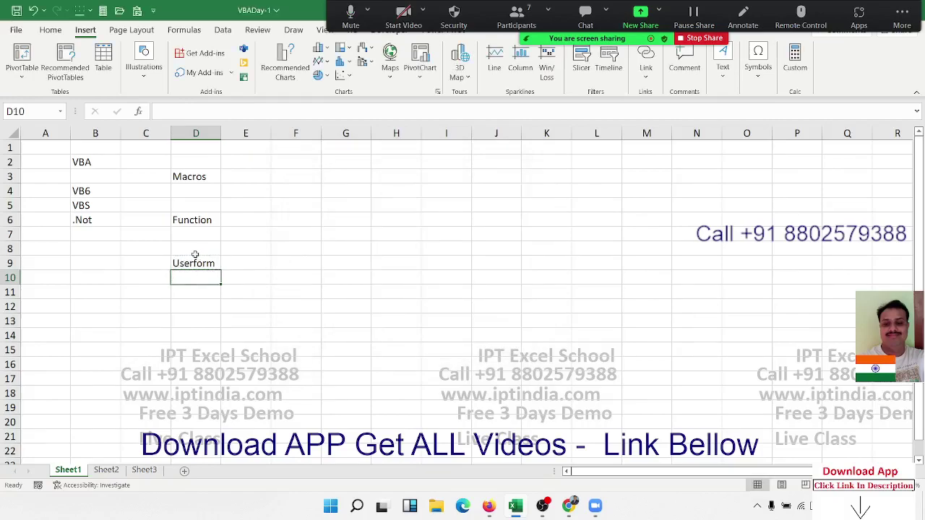
{"action": "left_click_drag", "start_coordinate": [206, 222], "coordinate": [205, 264]}
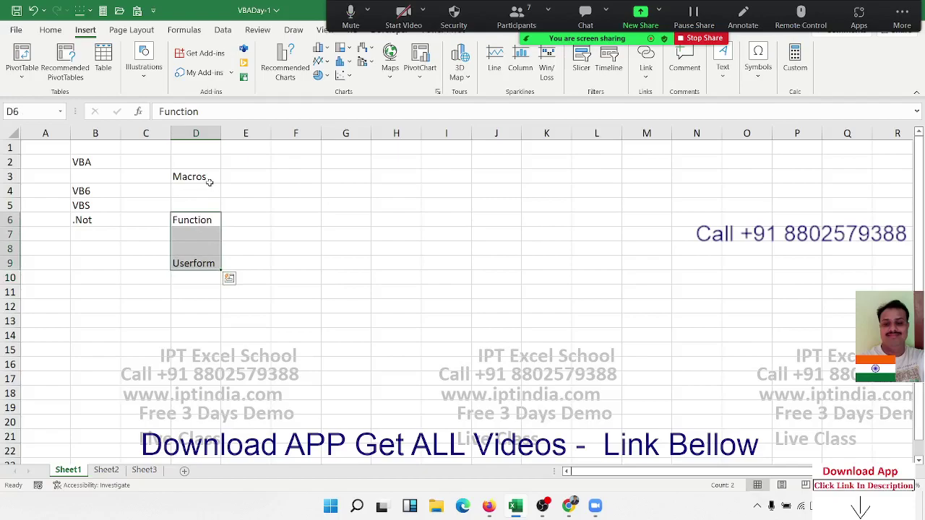
{"action": "left_click_drag", "start_coordinate": [208, 182], "coordinate": [245, 191]}
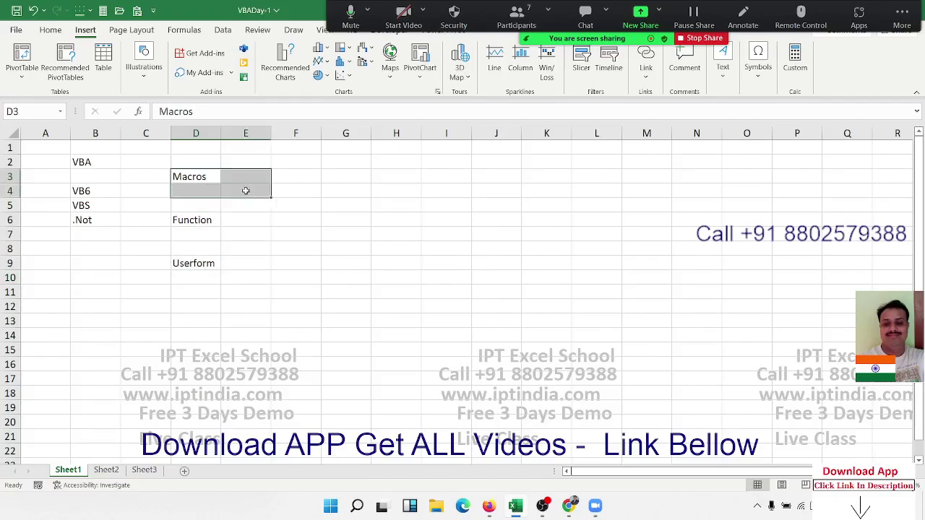
{"action": "left_click_drag", "start_coordinate": [206, 218], "coordinate": [204, 257]}
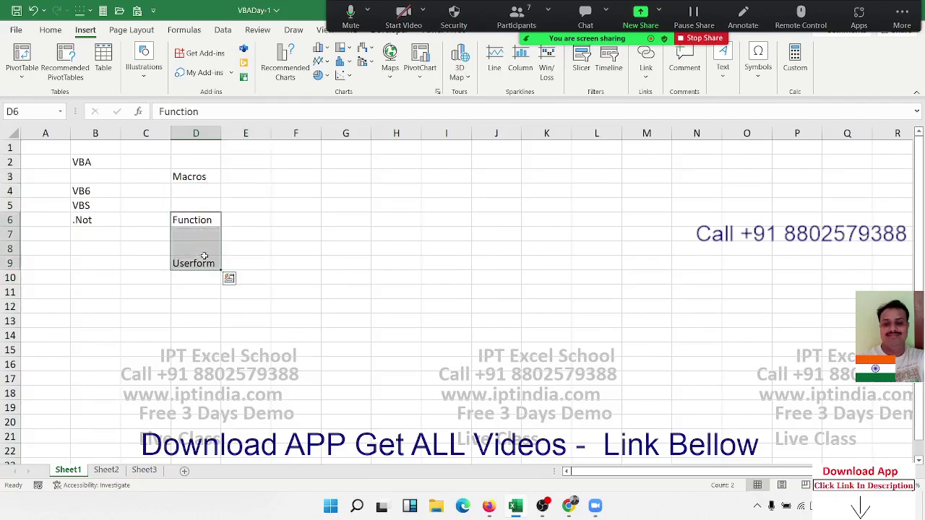
{"action": "left_click", "coordinate": [363, 203]}
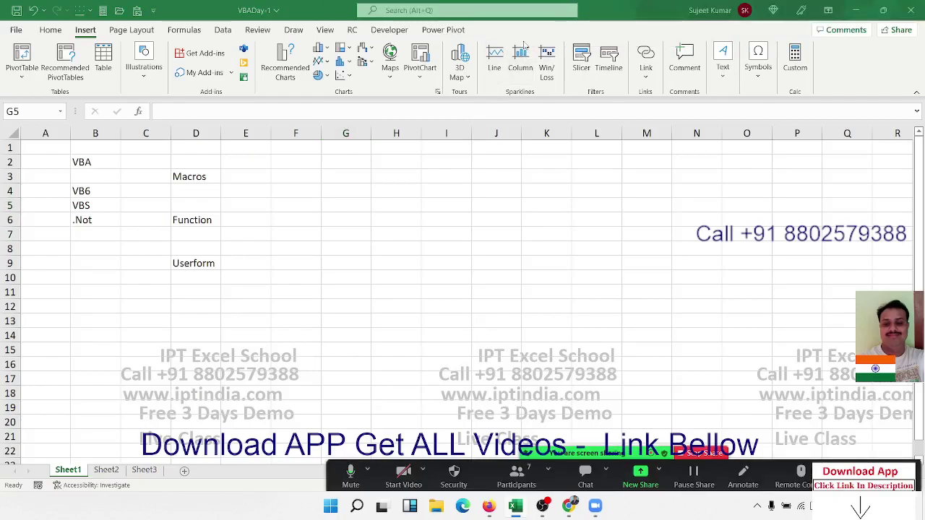
{"action": "left_click", "coordinate": [217, 197]}
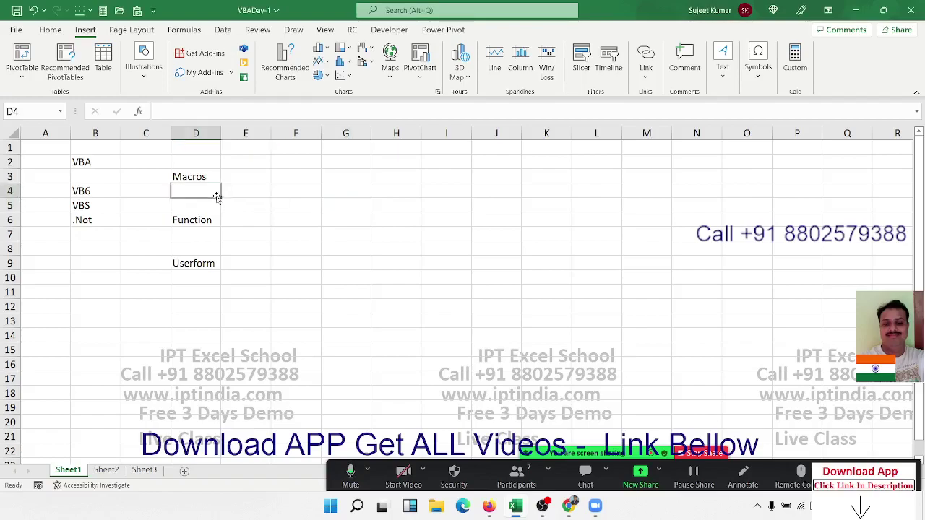
{"action": "left_click", "coordinate": [292, 193]}
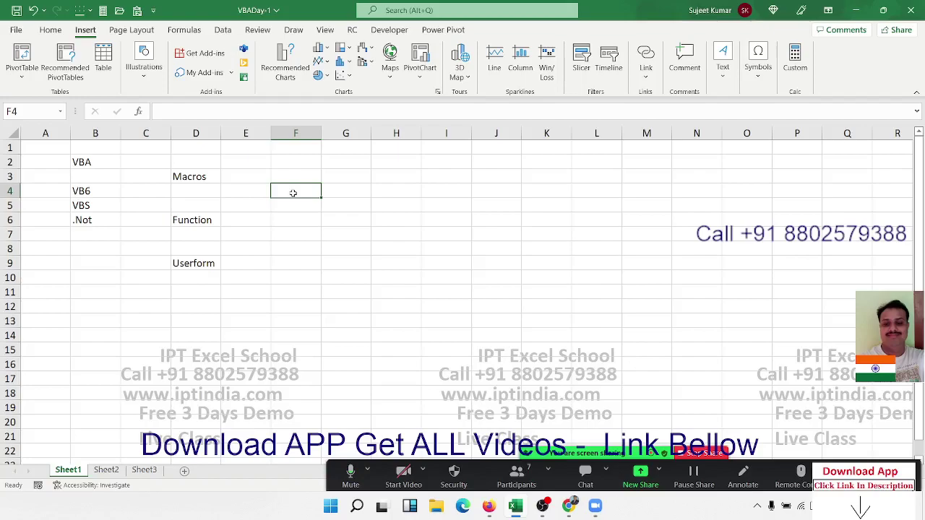
Step: Enter Anlayis, Algorithm and Code down cells H1 to H3
{"action": "left_click", "coordinate": [397, 150]}
{"action": "type", "text": "A"}
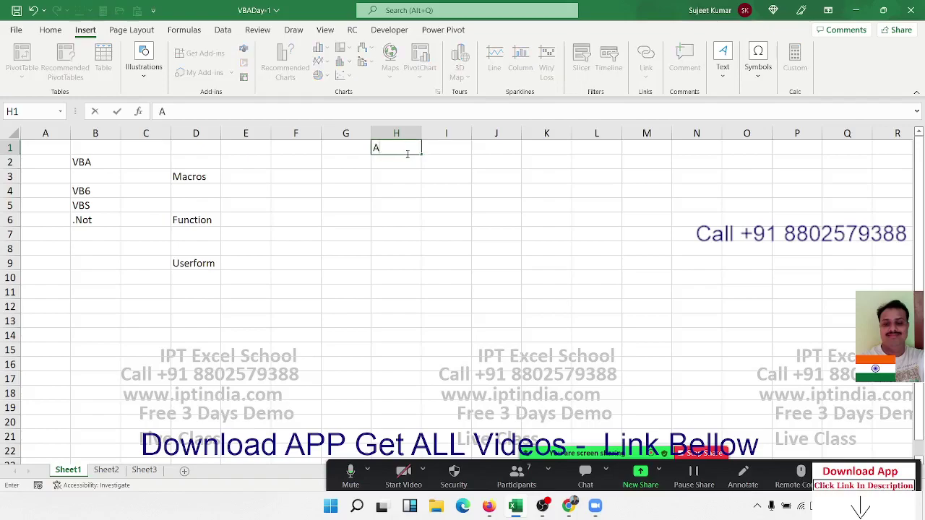
{"action": "type", "text": "nl"}
{"action": "type", "text": "a"}
{"action": "type", "text": "yis"}
{"action": "key", "text": "Return"}
{"action": "type", "text": "A"}
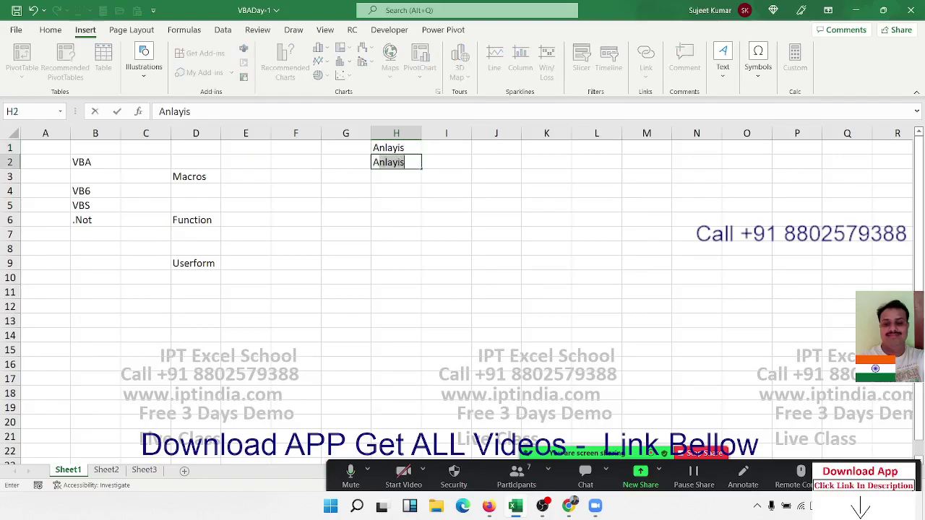
{"action": "type", "text": "lgor"}
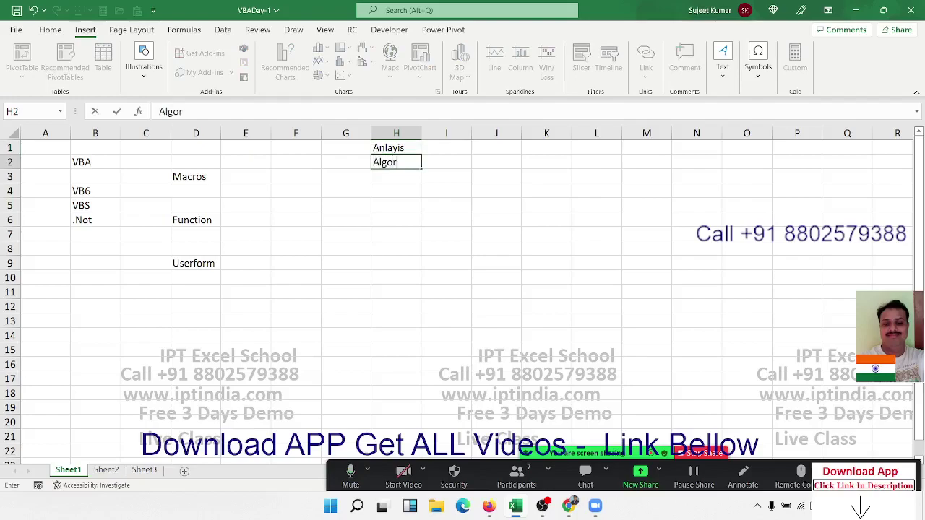
{"action": "type", "text": "ith"}
{"action": "type", "text": "m"}
{"action": "key", "text": "Return"}
{"action": "type", "text": "Code"}
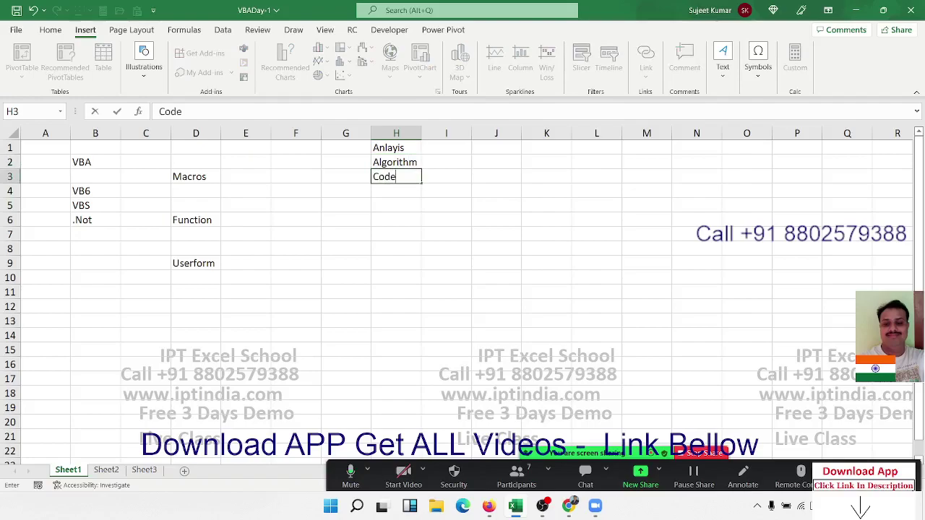
{"action": "key", "text": "Return"}
Step: Add Test in H4 with Re-Code and Re-Test in I4:J4, then Apply in H5
{"action": "type", "text": "Tes"}
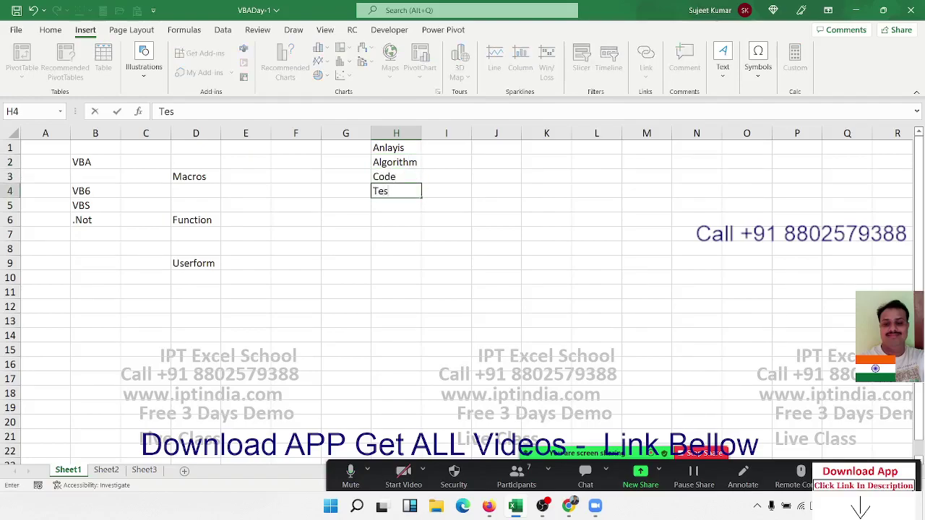
{"action": "type", "text": "ting"}
{"action": "key", "text": "BackSpace"}
{"action": "key", "text": "BackSpace"}
{"action": "key", "text": "BackSpace"}
{"action": "key", "text": "Tab"}
{"action": "type", "text": "R"}
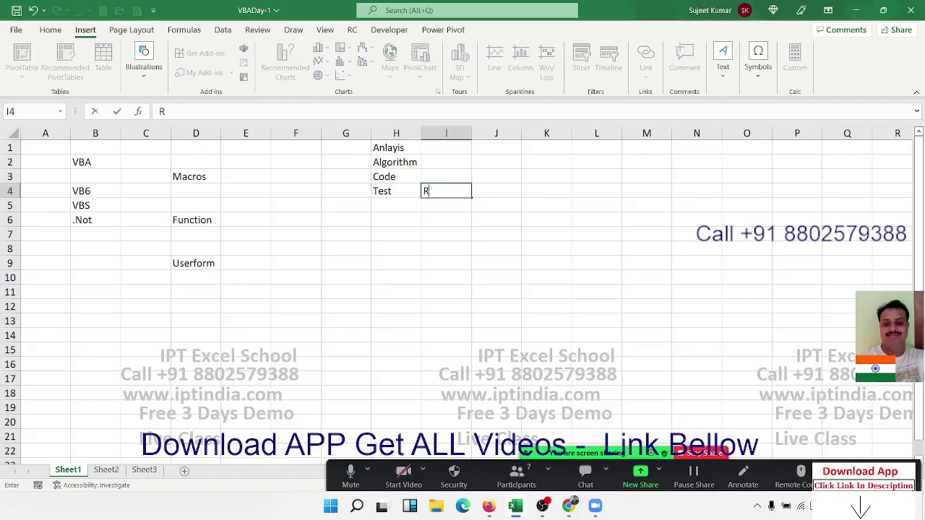
{"action": "type", "text": "e-Cod"}
{"action": "type", "text": "e"}
{"action": "key", "text": "Tab"}
{"action": "type", "text": "Re"}
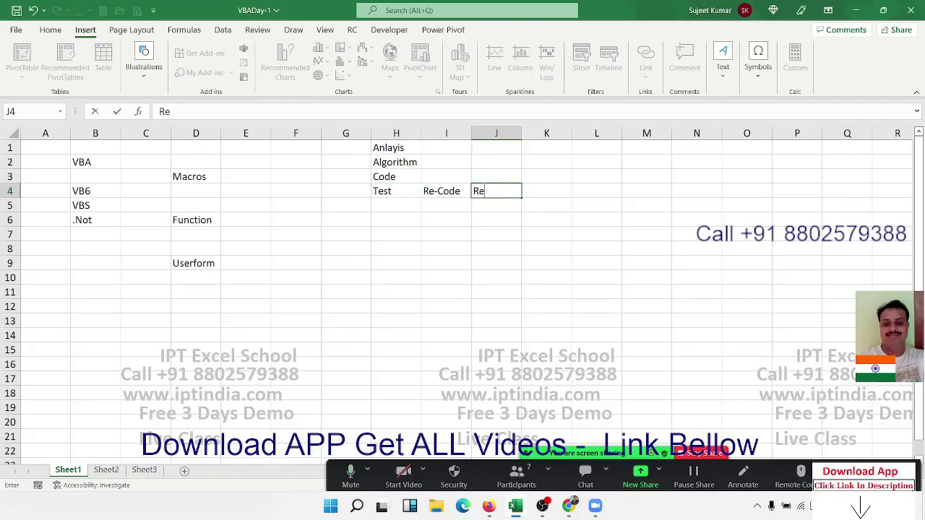
{"action": "type", "text": "-Tes"}
{"action": "type", "text": "t"}
{"action": "key", "text": "Return"}
{"action": "type", "text": "App"}
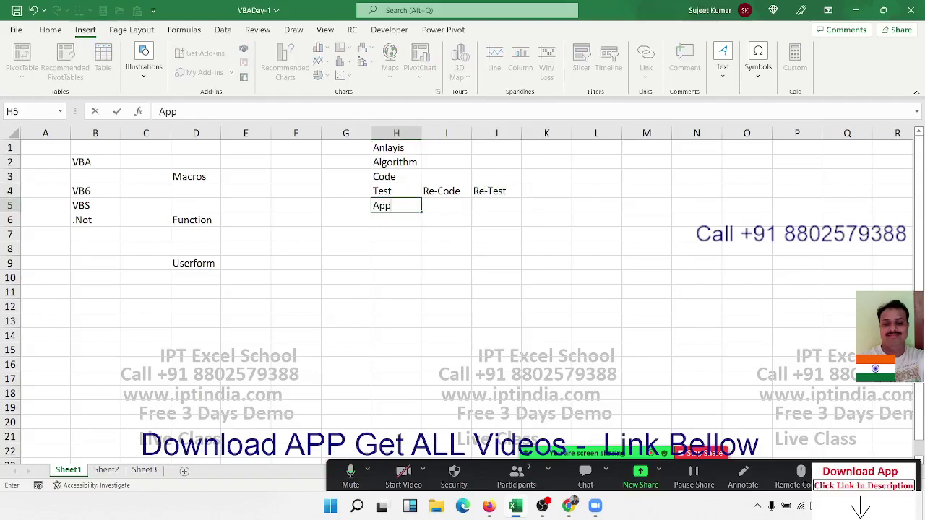
{"action": "type", "text": "ly"}
{"action": "key", "text": "Return"}
{"action": "key", "text": "Up"}
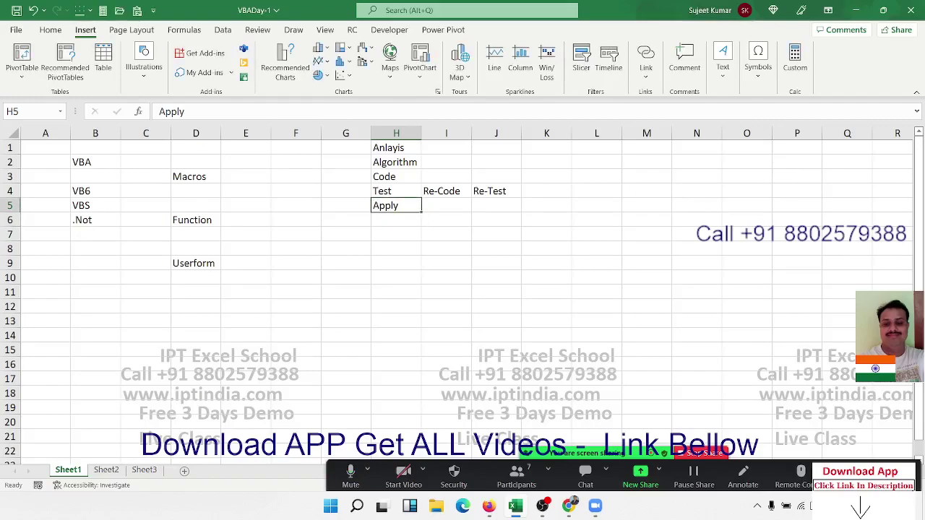
{"action": "key", "text": "Up"}
{"action": "key", "text": "Up"}
{"action": "key", "text": "Up"}
{"action": "key", "text": "Up"}
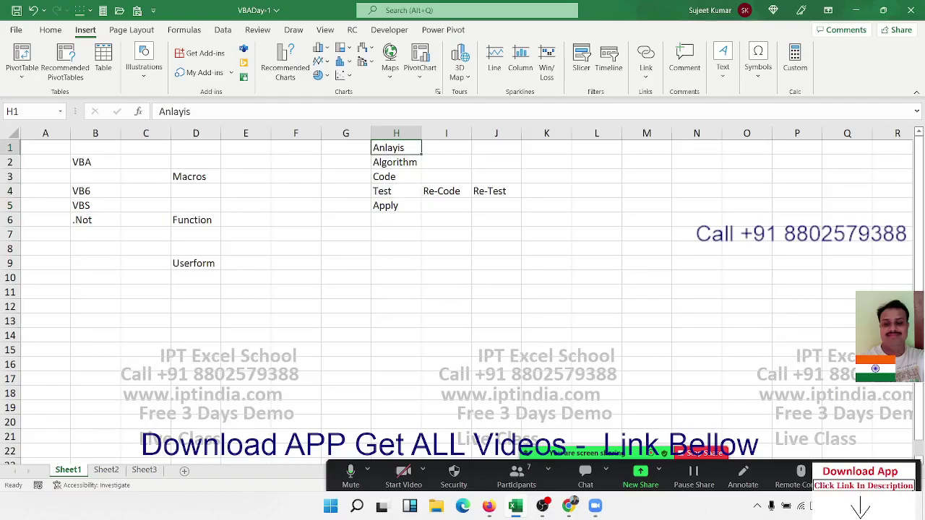
{"action": "key", "text": "Down"}
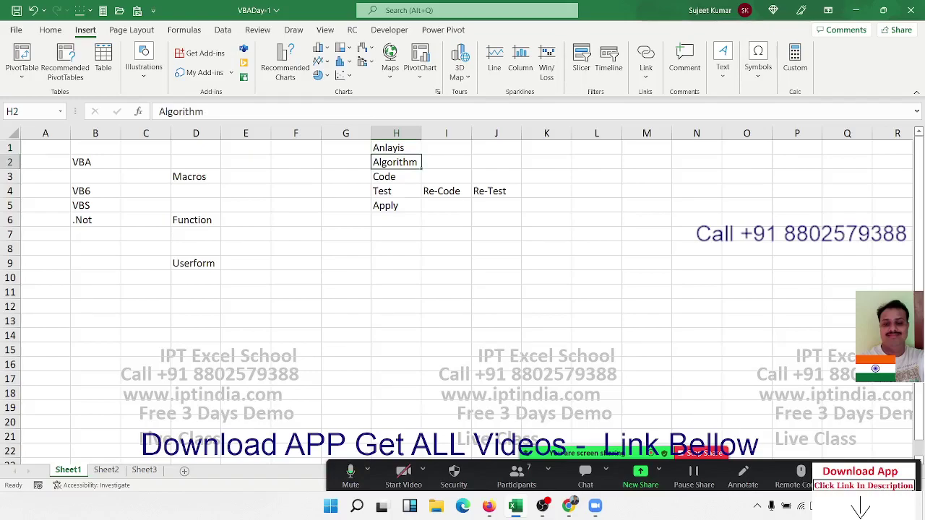
{"action": "left_click", "coordinate": [396, 176]}
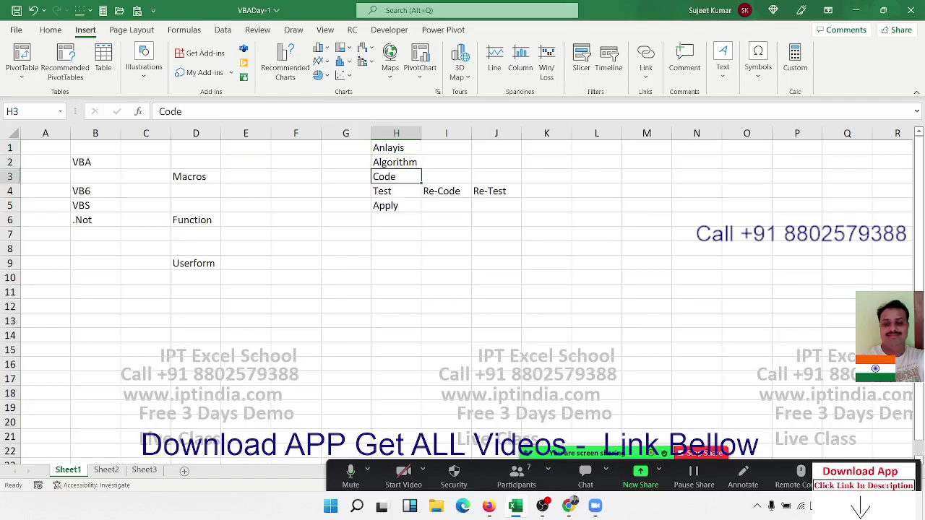
{"action": "left_click", "coordinate": [396, 191]}
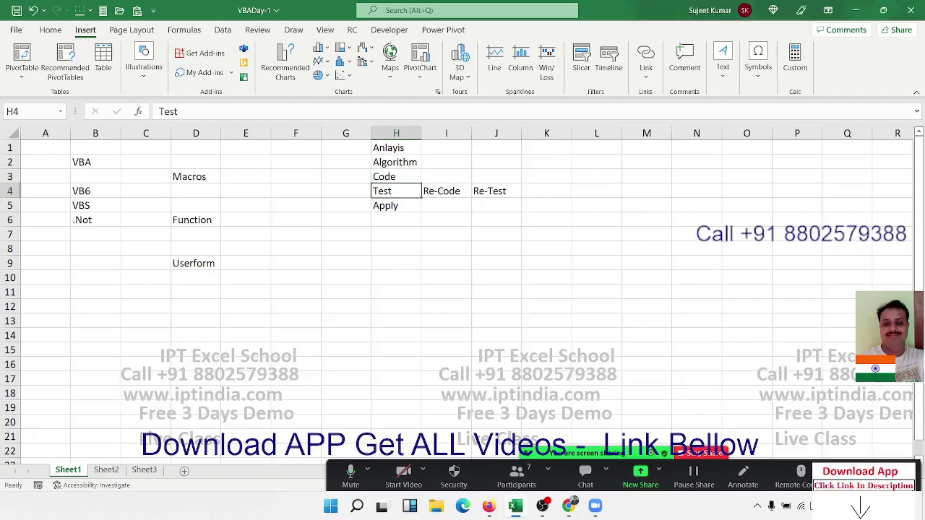
{"action": "left_click", "coordinate": [445, 191]}
{"action": "left_click", "coordinate": [496, 191]}
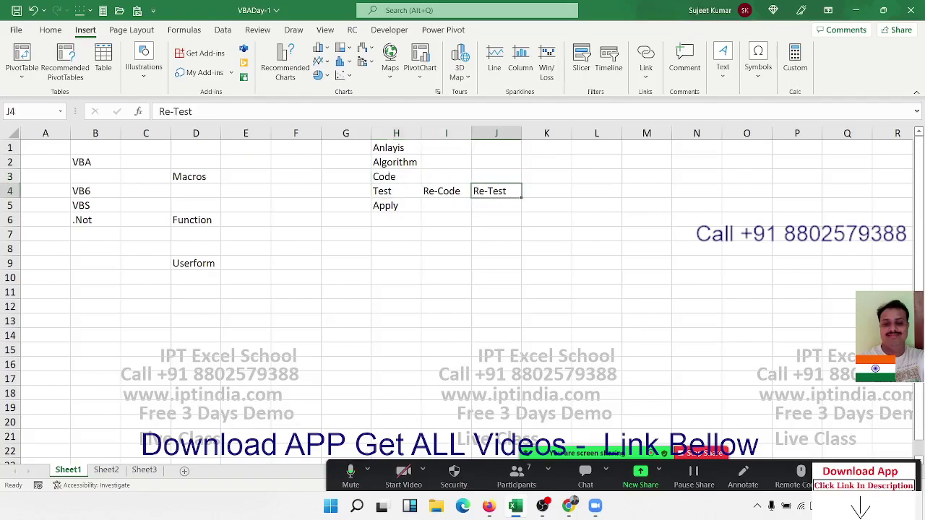
{"action": "left_click", "coordinate": [446, 191]}
{"action": "left_click", "coordinate": [446, 206]}
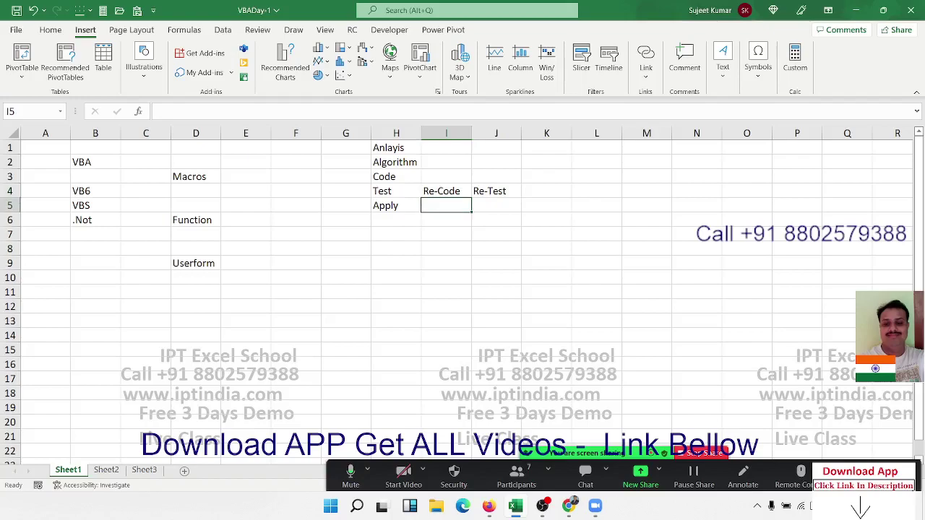
{"action": "left_click", "coordinate": [397, 205]}
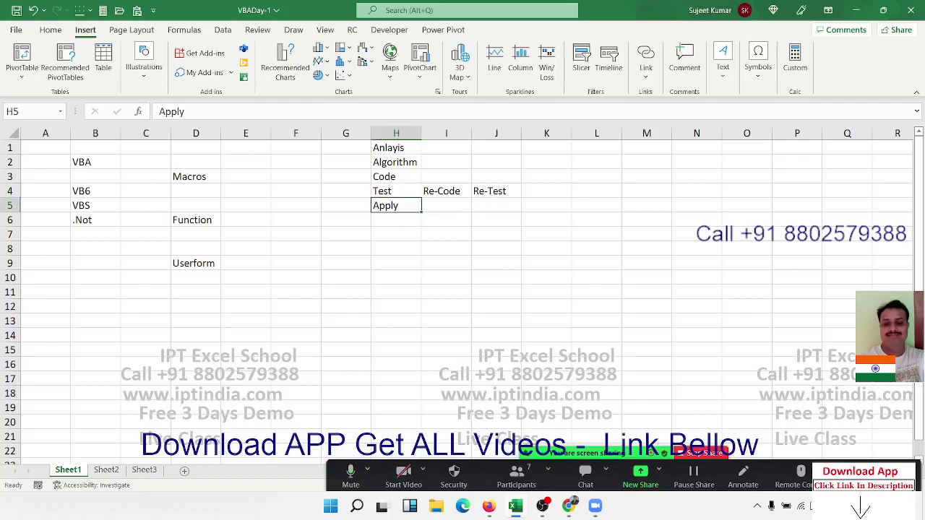
{"action": "key", "text": "Up"}
{"action": "key", "text": "Up"}
{"action": "key", "text": "Up"}
{"action": "key", "text": "Up"}
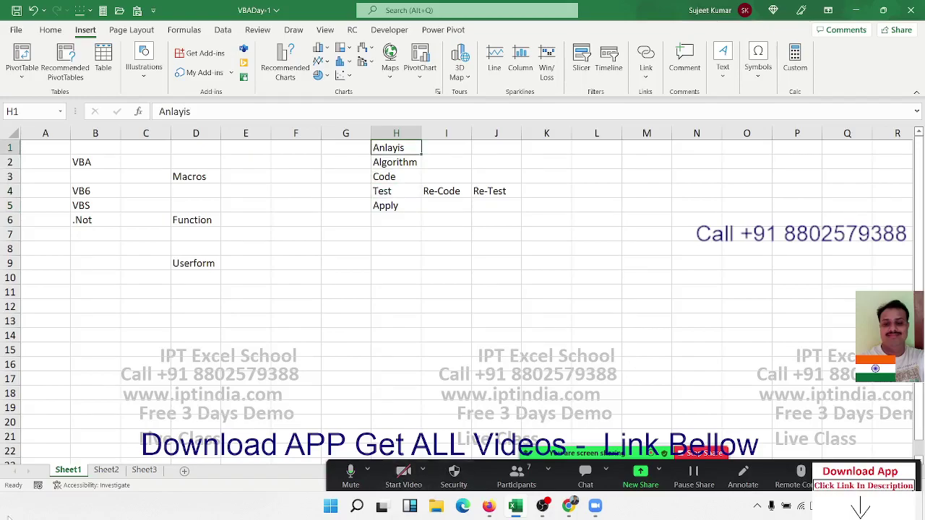
Step: Rename the Sheet1 tab to Day-1, then select empty cell G10
{"action": "left_click", "coordinate": [61, 467]}
{"action": "double_click", "coordinate": [61, 468]}
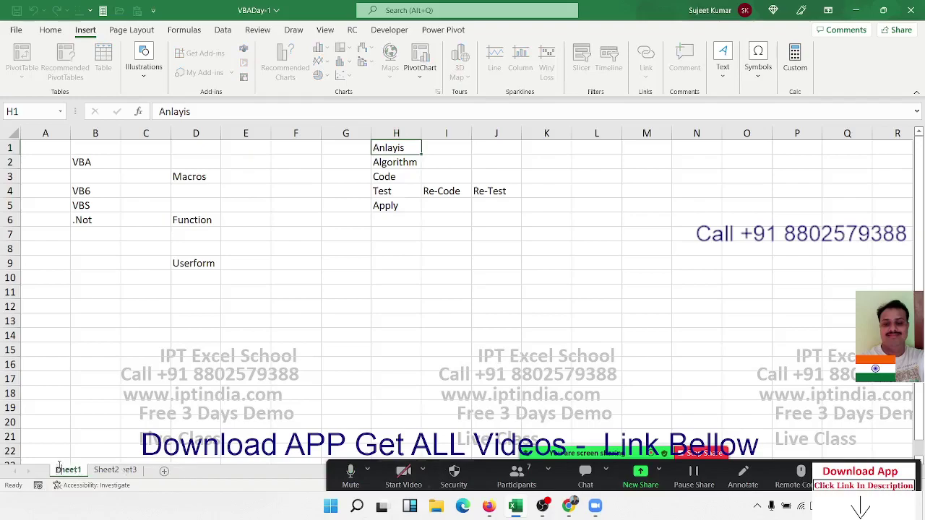
{"action": "type", "text": "Da"}
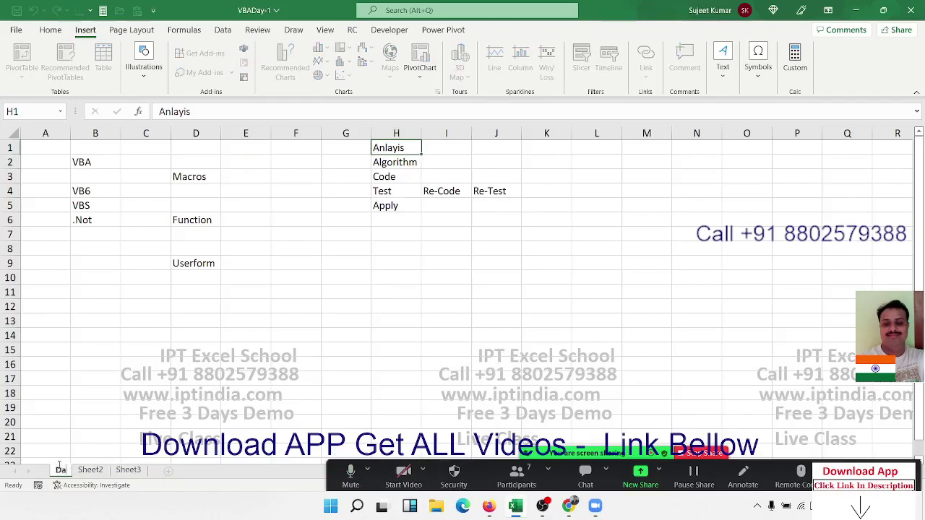
{"action": "type", "text": "y-1"}
{"action": "key", "text": "Return"}
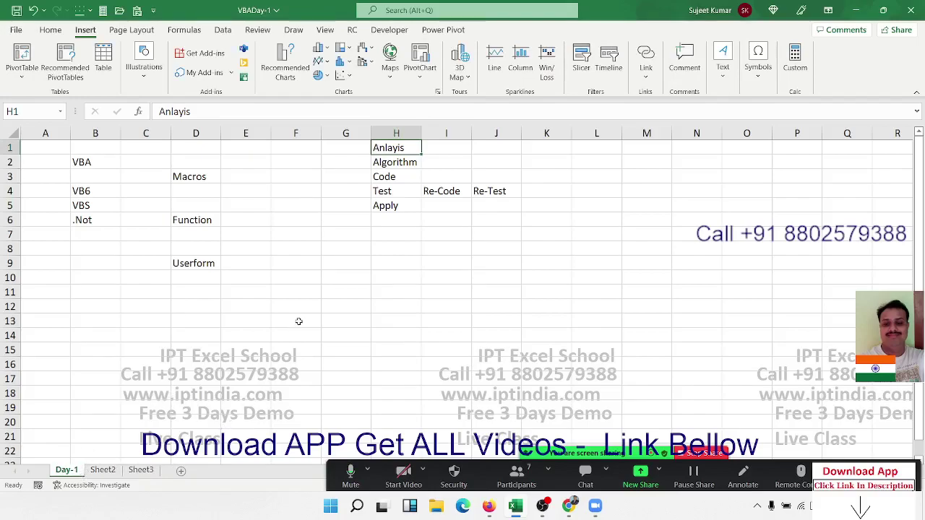
{"action": "left_click", "coordinate": [329, 273]}
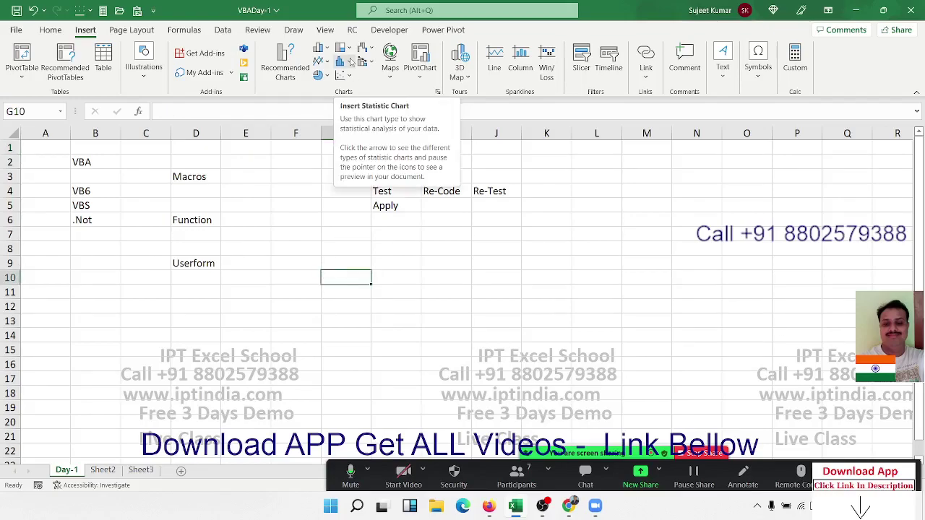
Step: Open Macro Security from the Developer tab, showing Trust Center with Enable VBA macros selected
{"action": "left_click", "coordinate": [401, 33]}
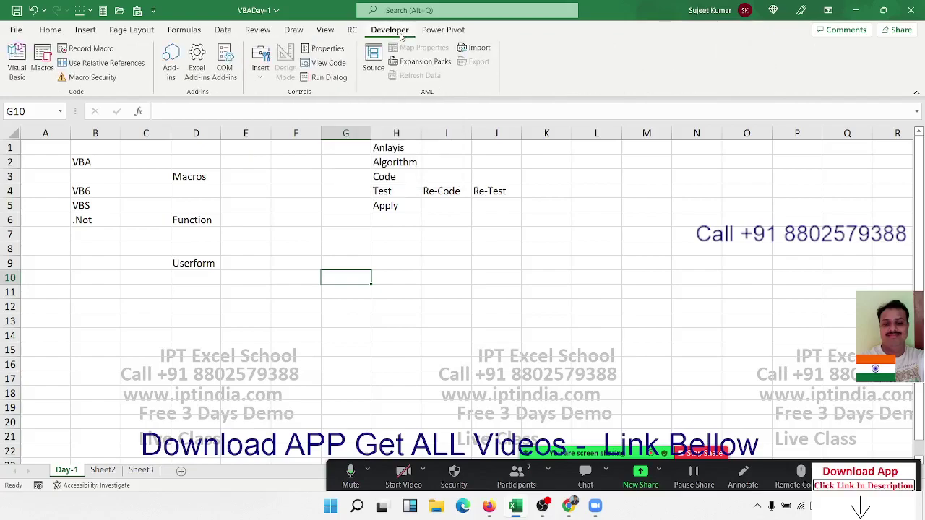
{"action": "left_click", "coordinate": [482, 330]}
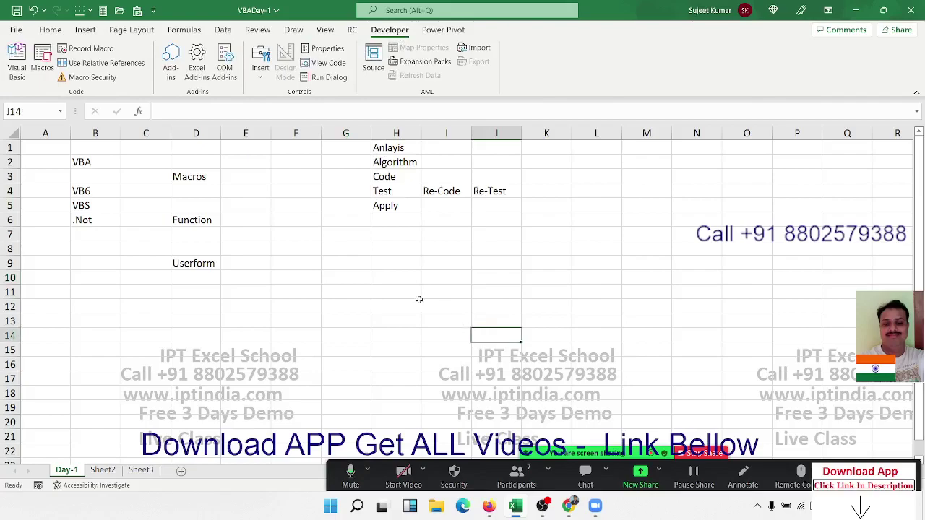
{"action": "left_click", "coordinate": [92, 77]}
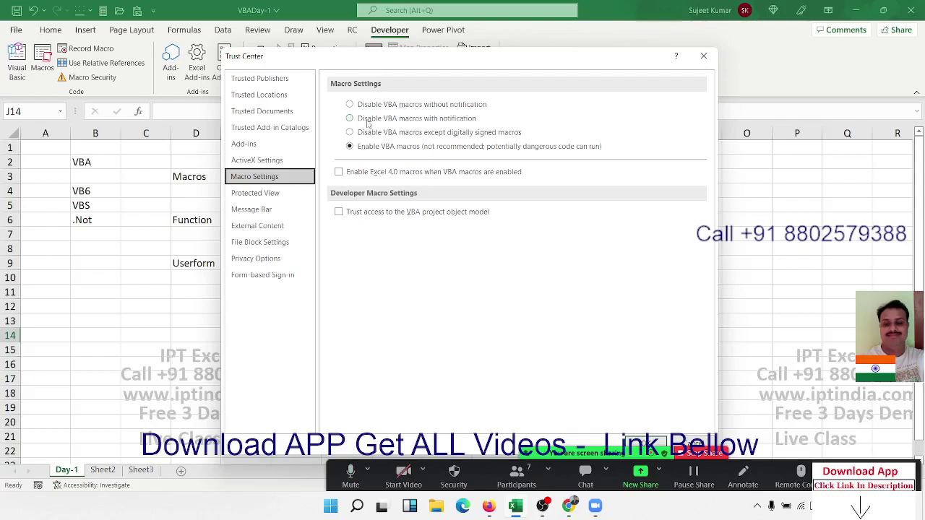
Step: Dismiss the Trust Center and Excel Options with Esc, back to the Day-1 sheet
{"action": "key", "text": "Escape"}
{"action": "key", "text": "Escape"}
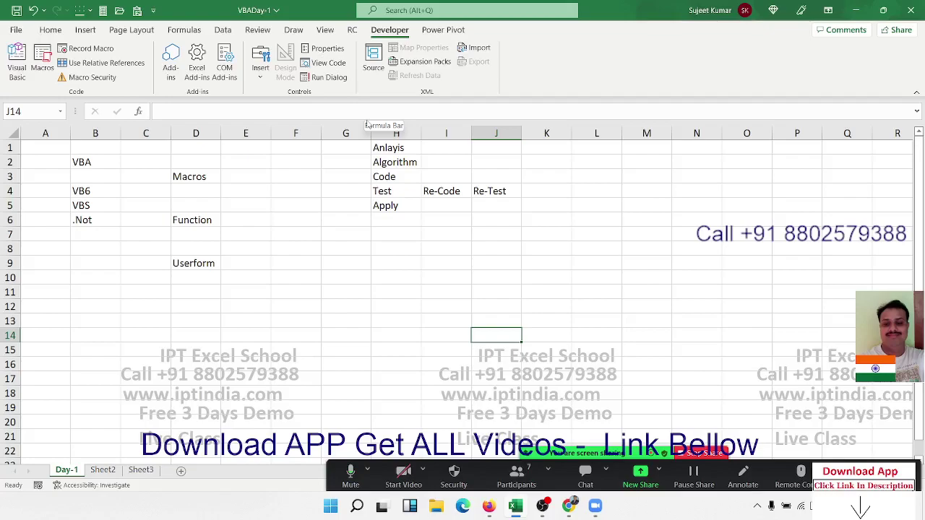
{"action": "left_click", "coordinate": [307, 224]}
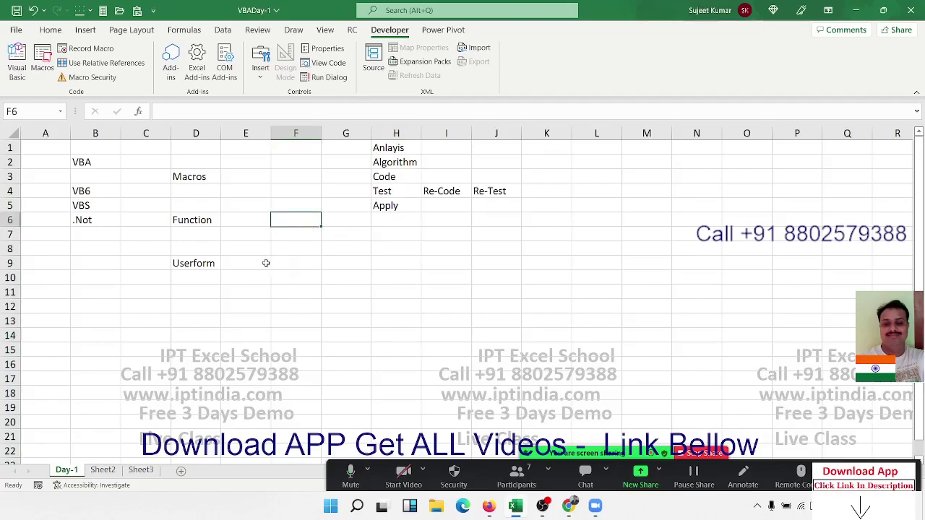
{"action": "left_click", "coordinate": [287, 255]}
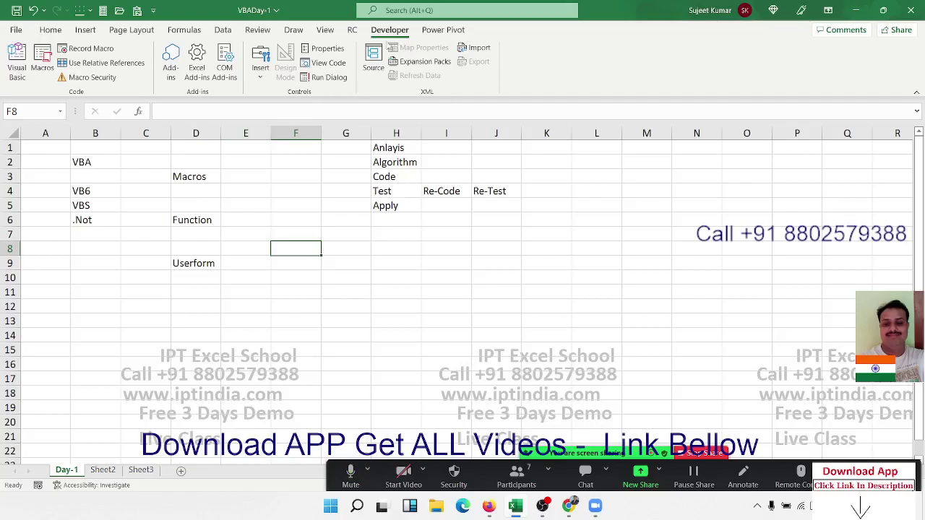
{"action": "left_click", "coordinate": [387, 36]}
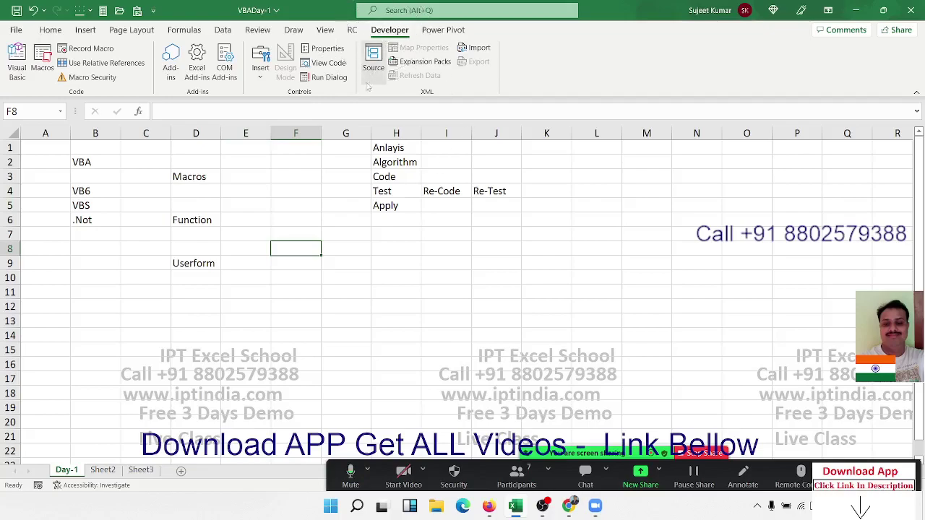
{"action": "left_click", "coordinate": [334, 160]}
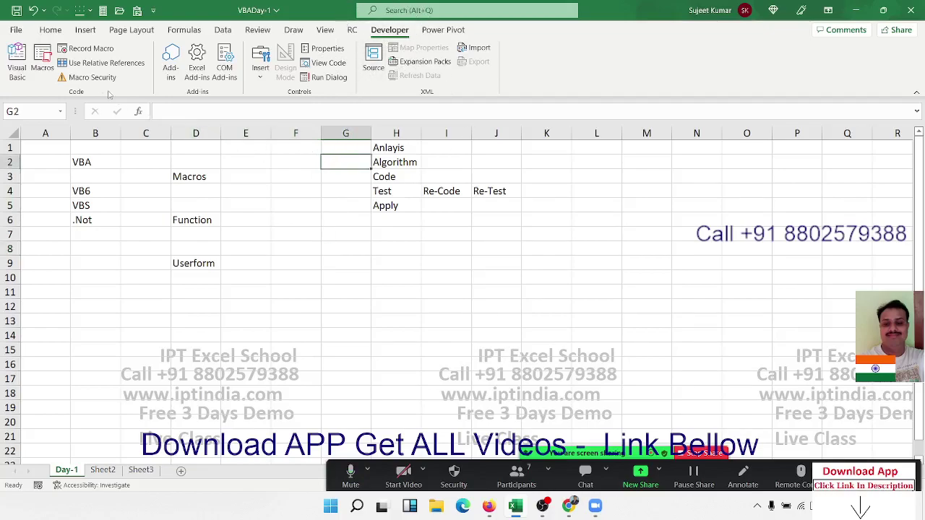
{"action": "left_click", "coordinate": [22, 29]}
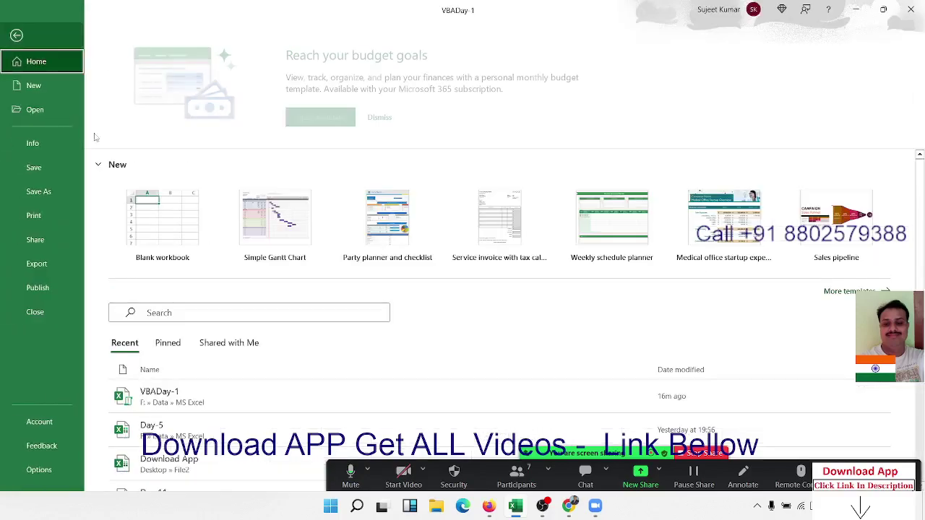
{"action": "left_click", "coordinate": [66, 477]}
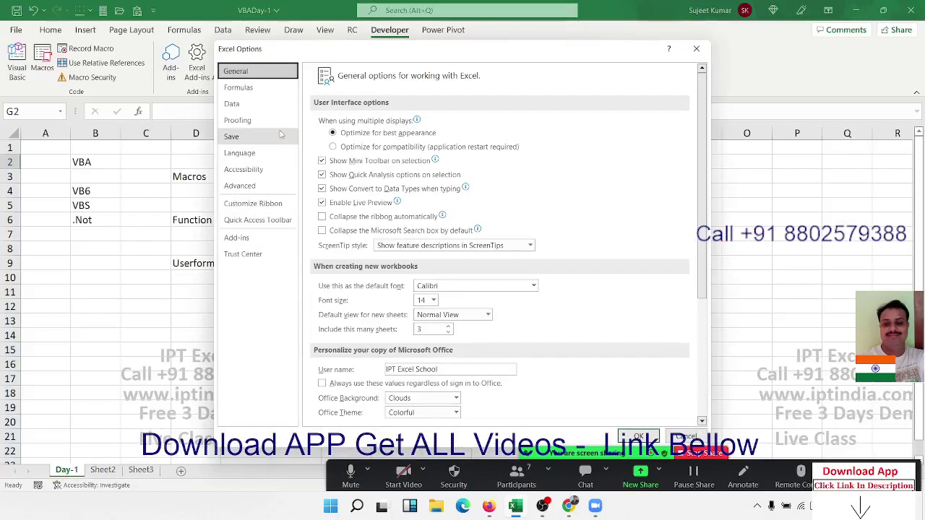
{"action": "left_click", "coordinate": [268, 207]}
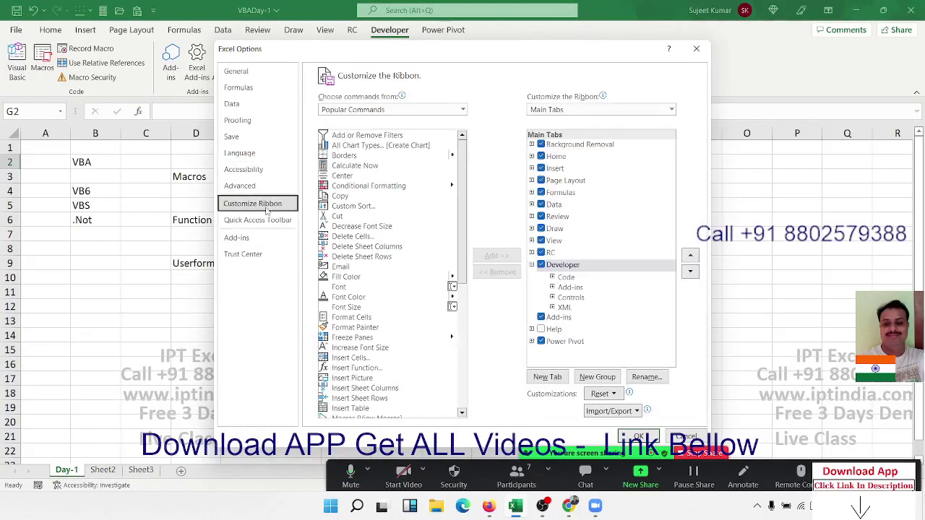
{"action": "left_click", "coordinate": [532, 265]}
{"action": "left_click", "coordinate": [541, 265]}
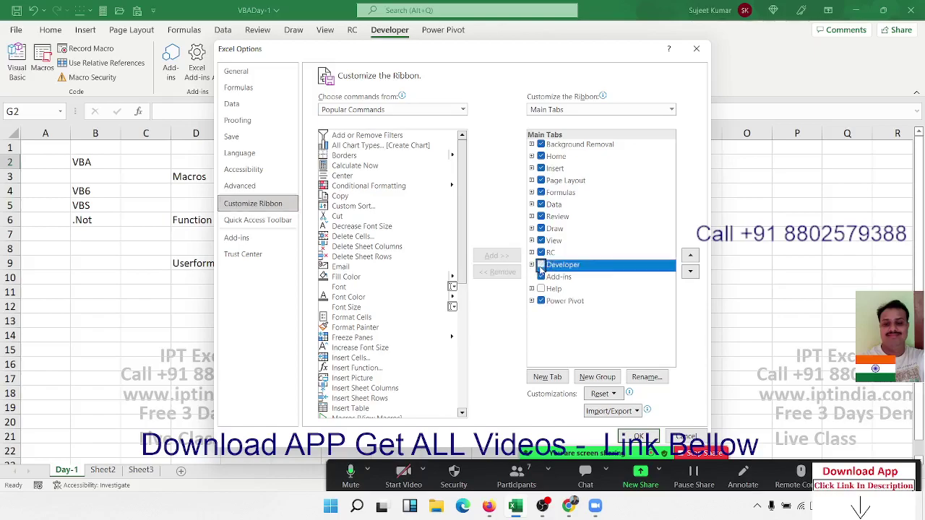
{"action": "key", "text": "Escape"}
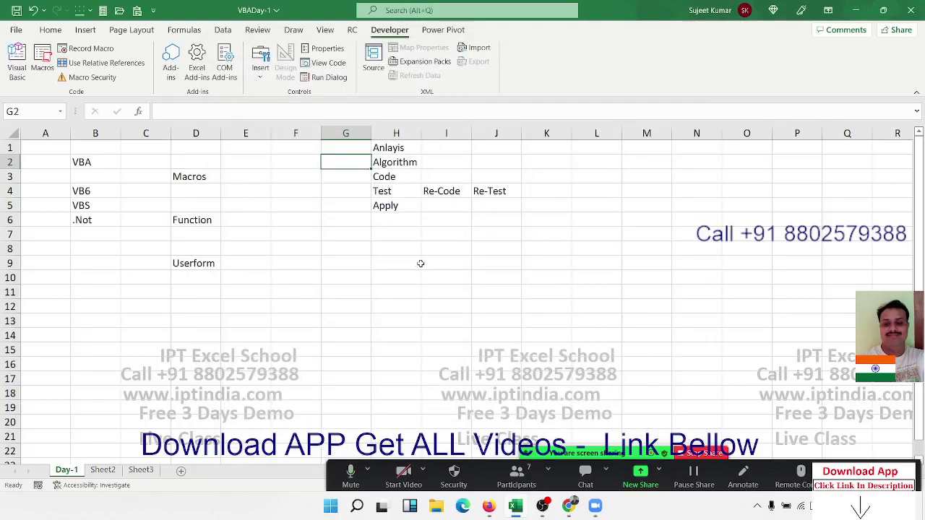
{"action": "left_click", "coordinate": [362, 239]}
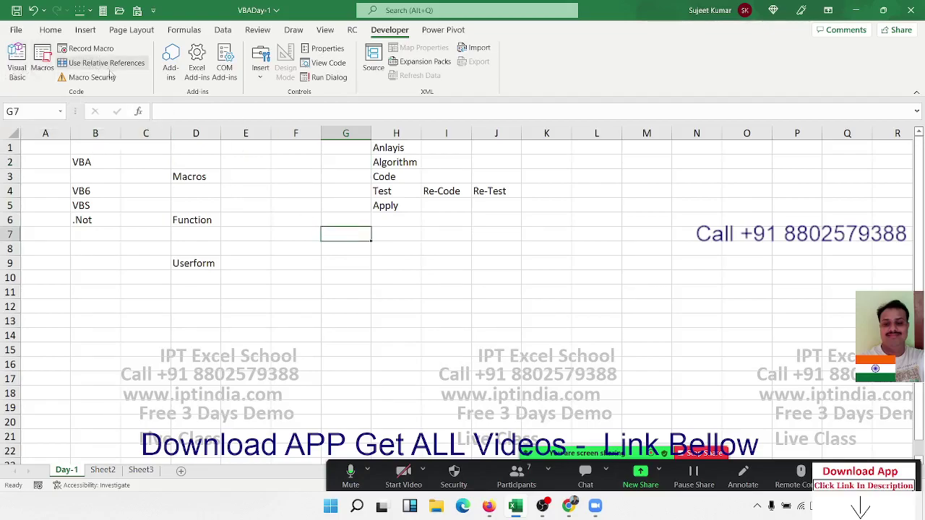
{"action": "left_click", "coordinate": [342, 308]}
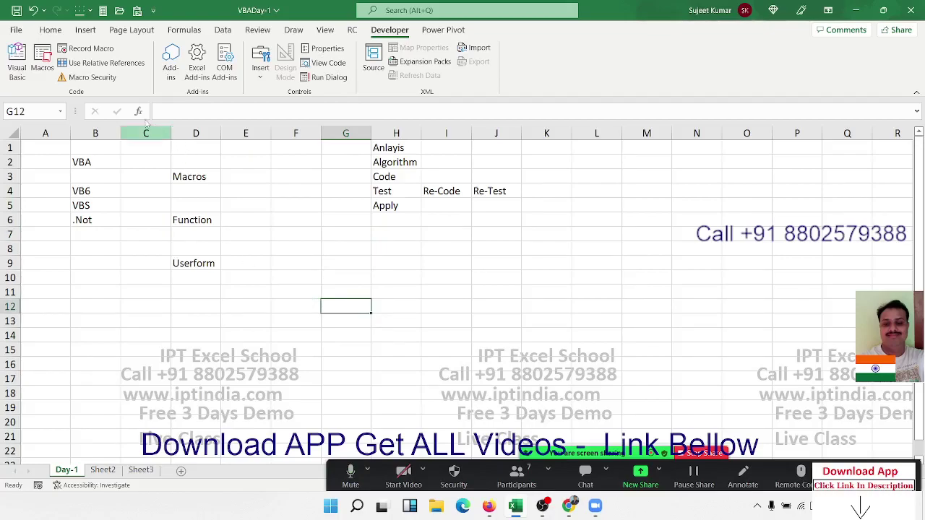
{"action": "left_click", "coordinate": [88, 78]}
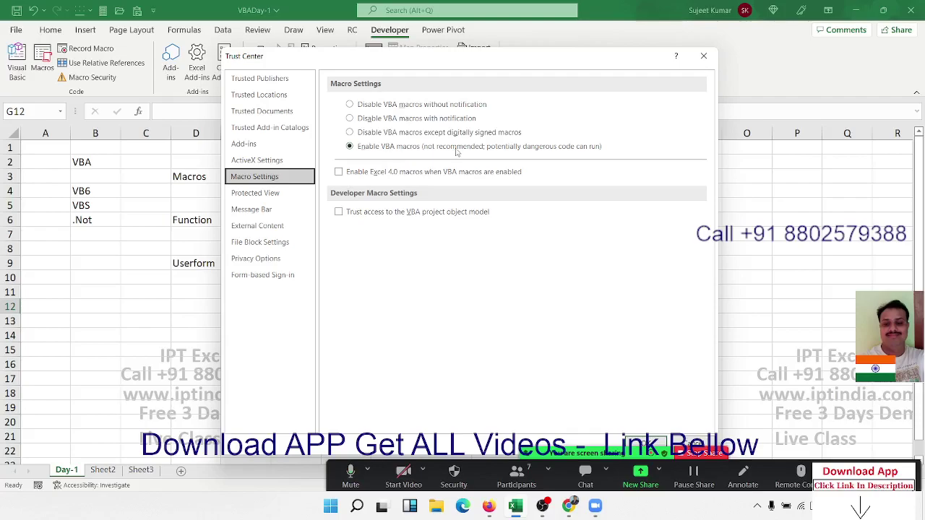
{"action": "key", "text": "Return"}
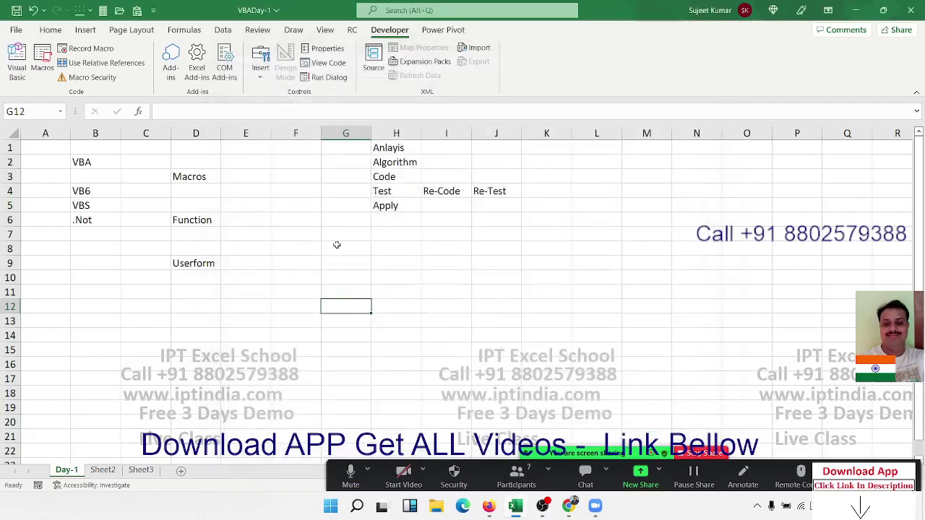
{"action": "left_click", "coordinate": [337, 245]}
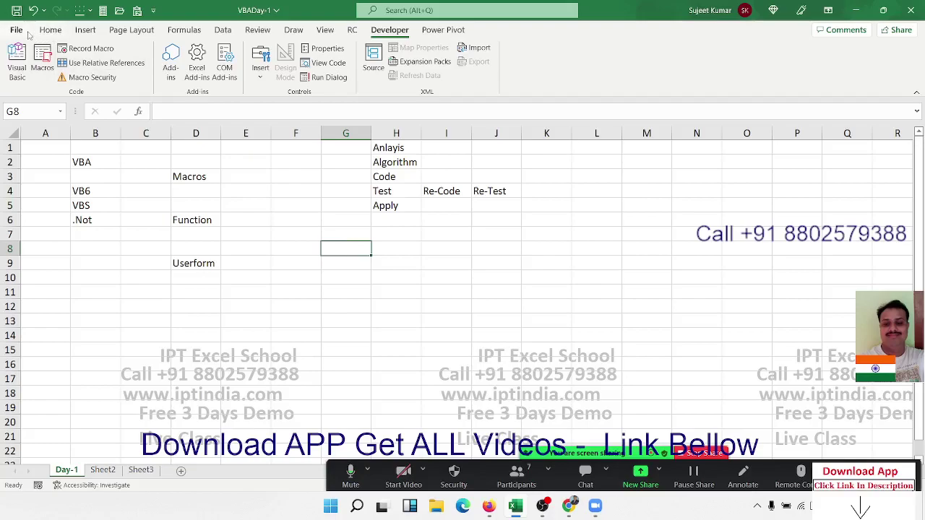
{"action": "left_click", "coordinate": [16, 29]}
{"action": "left_click", "coordinate": [45, 190]}
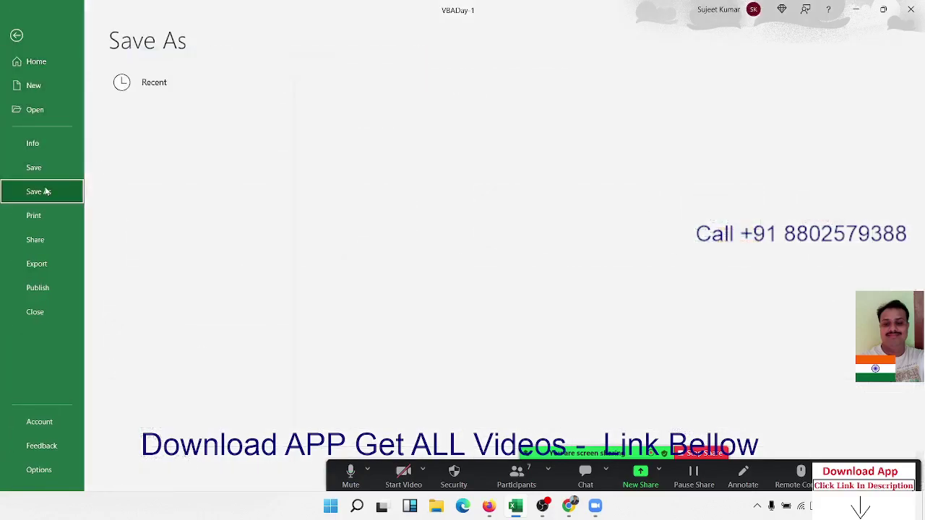
{"action": "left_click", "coordinate": [378, 109]}
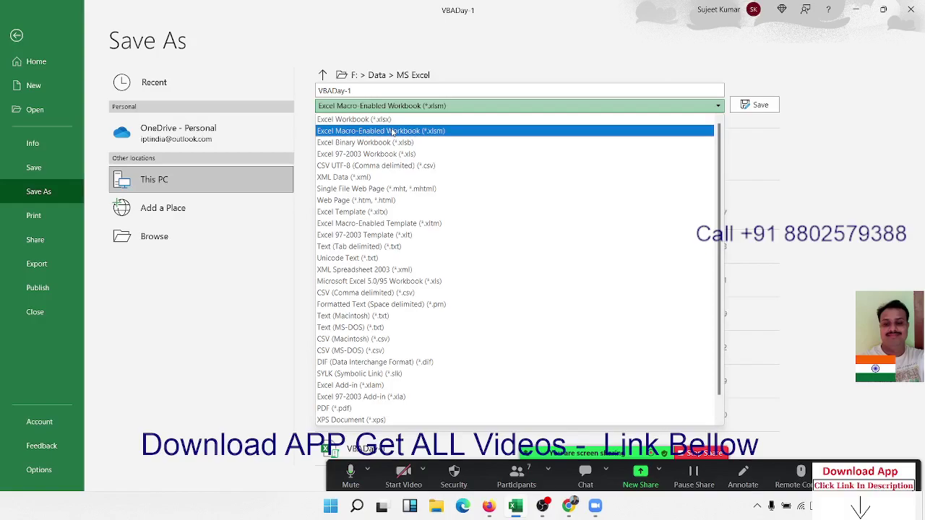
{"action": "left_click", "coordinate": [393, 132]}
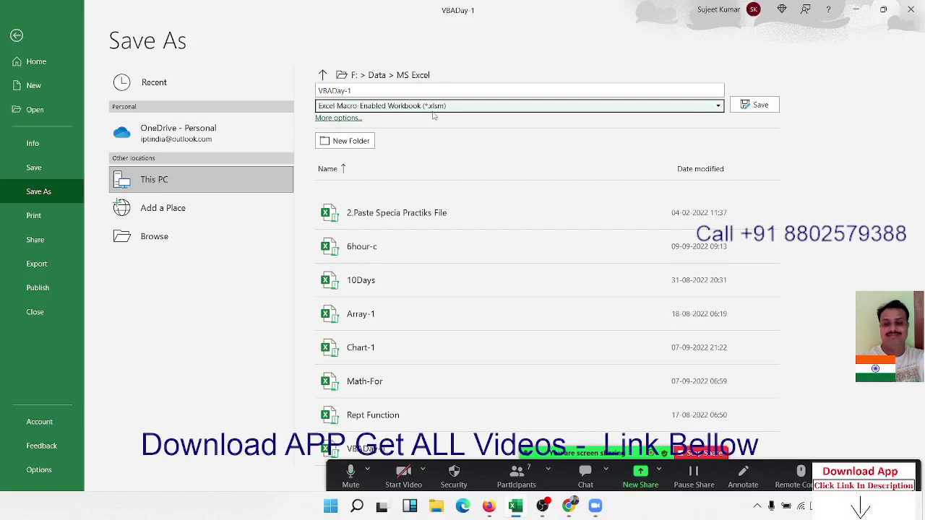
{"action": "left_click", "coordinate": [434, 110]}
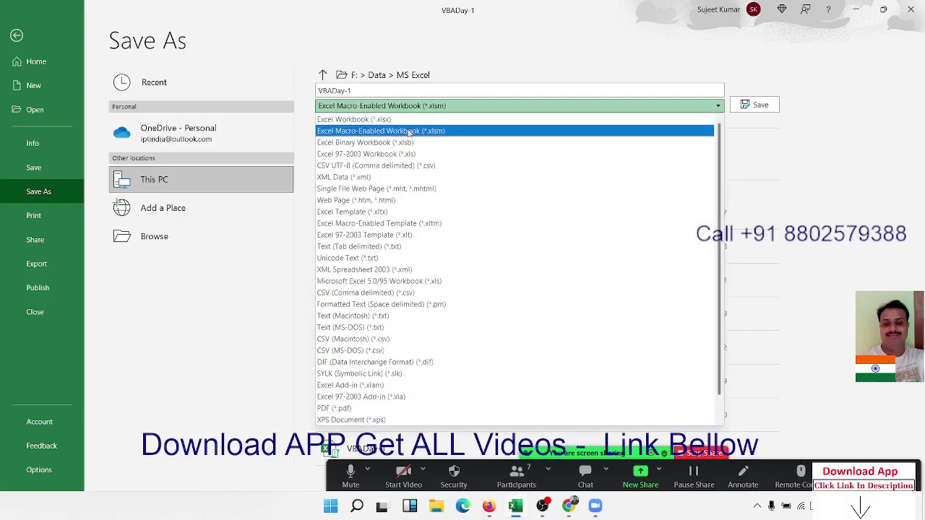
{"action": "left_click", "coordinate": [408, 127]}
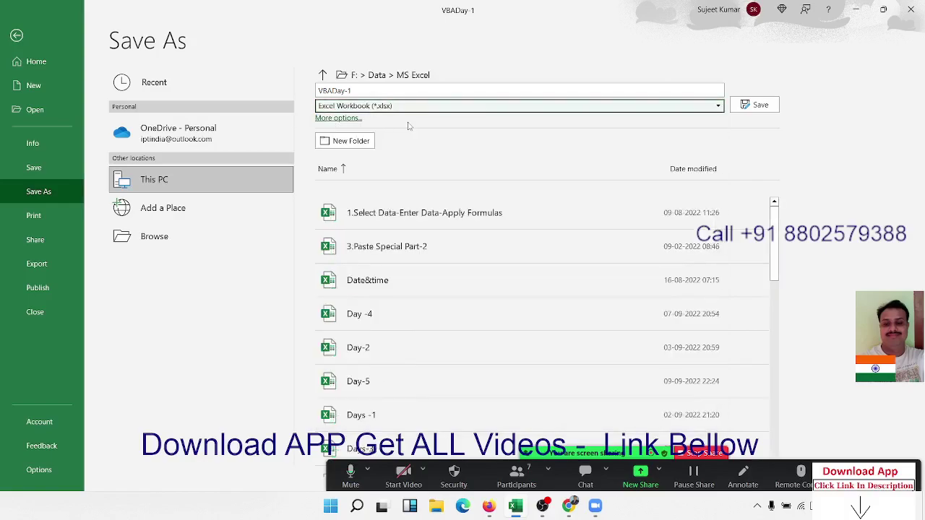
{"action": "key", "text": "Escape"}
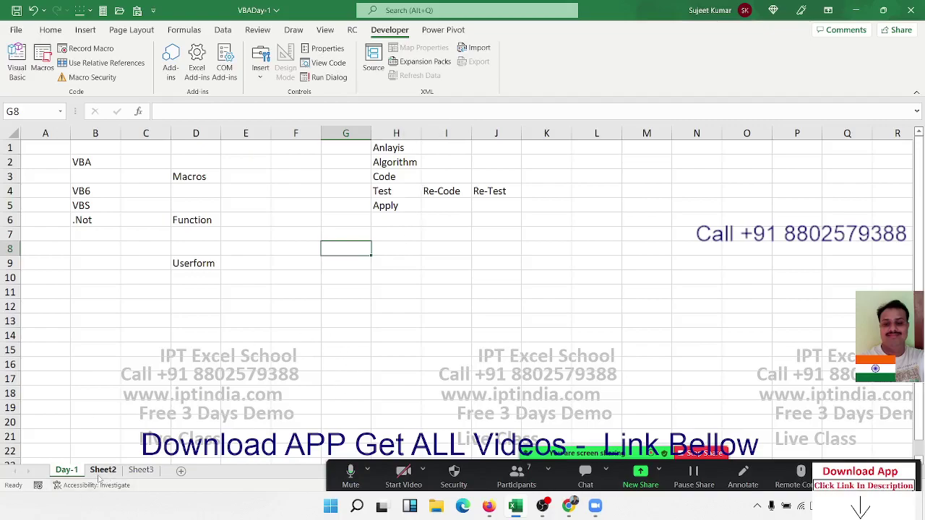
Step: Duplicate the Day-1 sheet as Day-1 (2) and clear columns A through K
{"action": "mouse_move", "coordinate": [61, 473]}
{"action": "left_mouse_down"}
{"action": "mouse_move", "coordinate": [100, 461]}
{"action": "mouse_move", "coordinate": [122, 471]}
{"action": "left_mouse_up"}
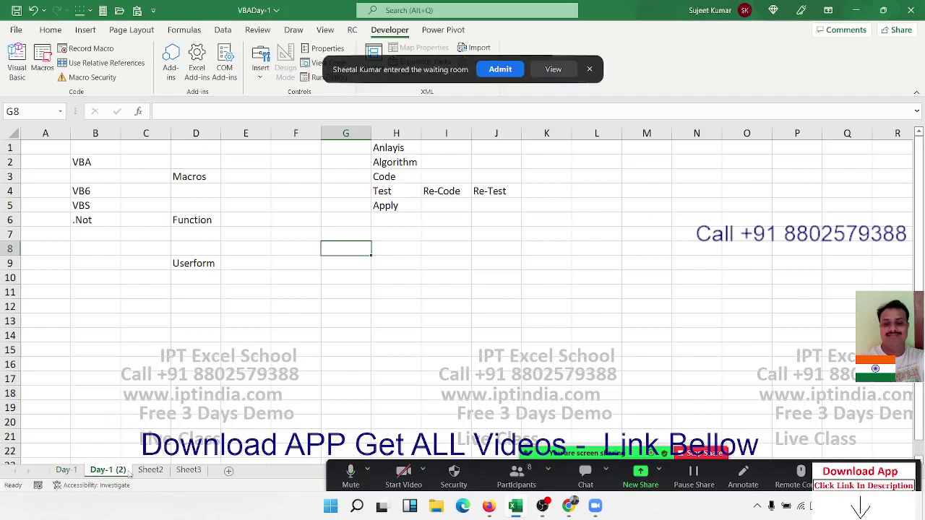
{"action": "left_click", "coordinate": [197, 379]}
{"action": "left_click", "coordinate": [500, 70]}
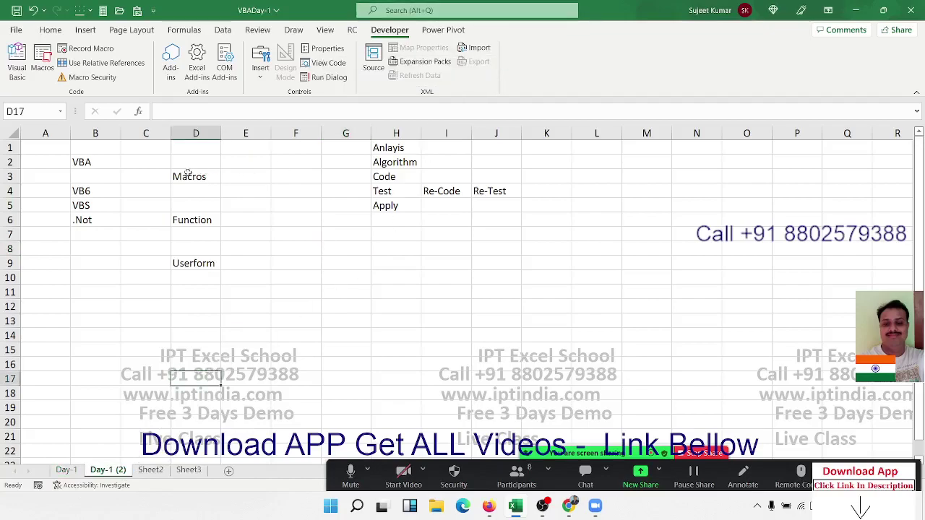
{"action": "left_click_drag", "start_coordinate": [40, 134], "coordinate": [561, 164]}
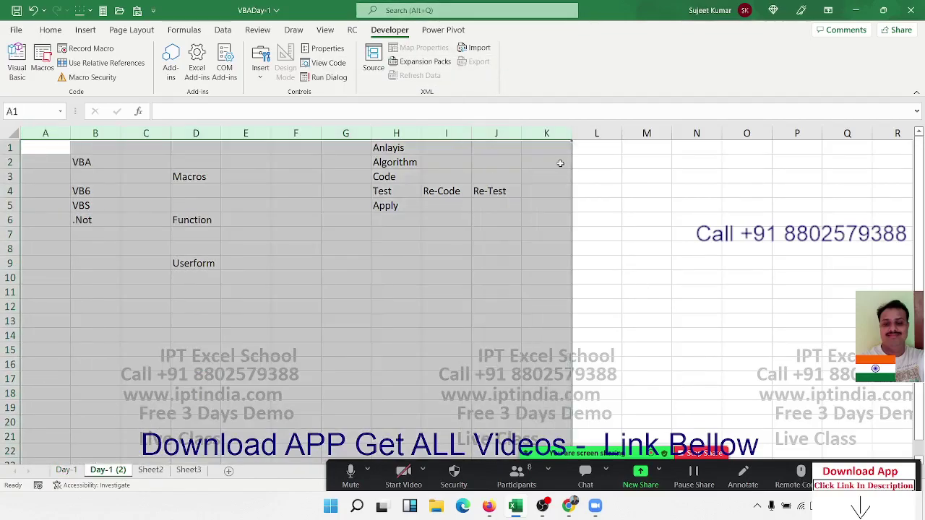
{"action": "key", "text": "Delete"}
Step: Enter the word VBA in cell B2
{"action": "left_click", "coordinate": [94, 192]}
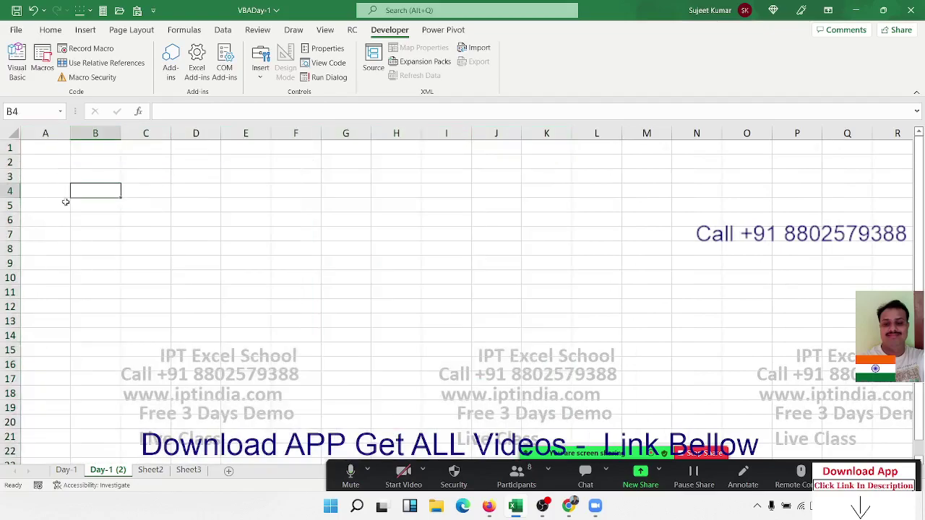
{"action": "left_click", "coordinate": [150, 195]}
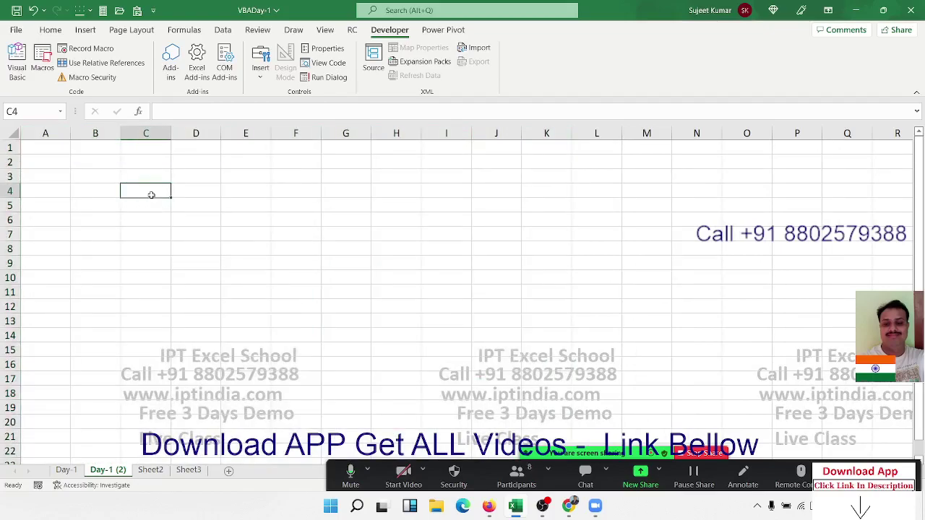
{"action": "left_click", "coordinate": [244, 162]}
{"action": "left_click", "coordinate": [80, 163]}
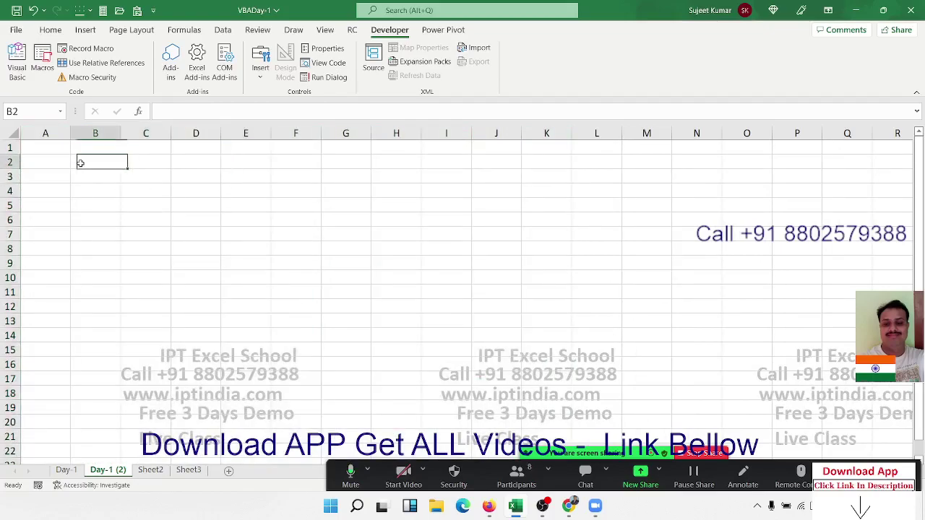
{"action": "type", "text": "VB"}
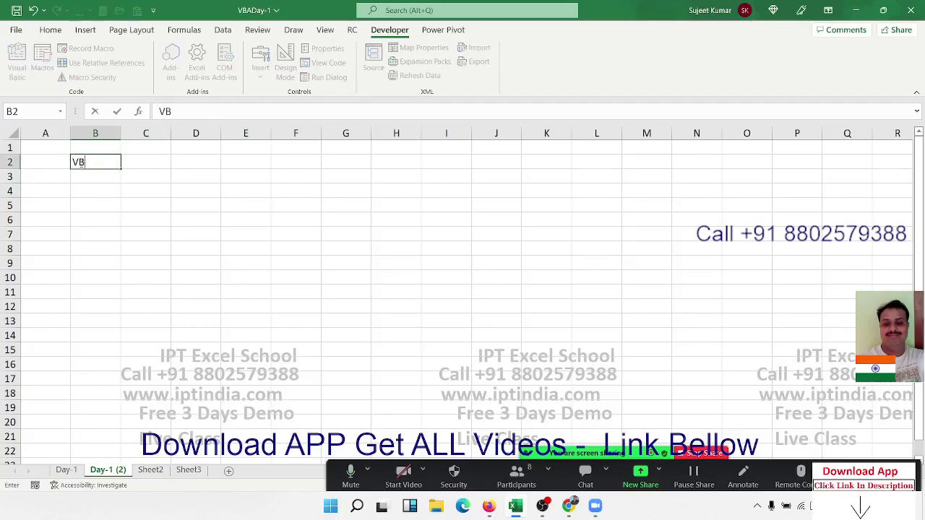
{"action": "type", "text": "A"}
{"action": "key", "text": "Return"}
Step: Move between cells B2, B3 and C3 with the arrow keys
{"action": "key", "text": "Right"}
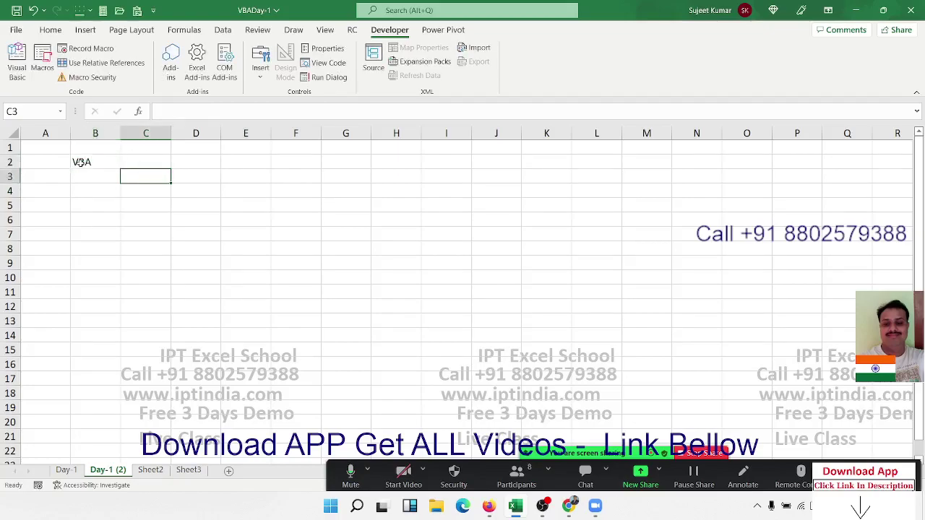
{"action": "key", "text": "Left"}
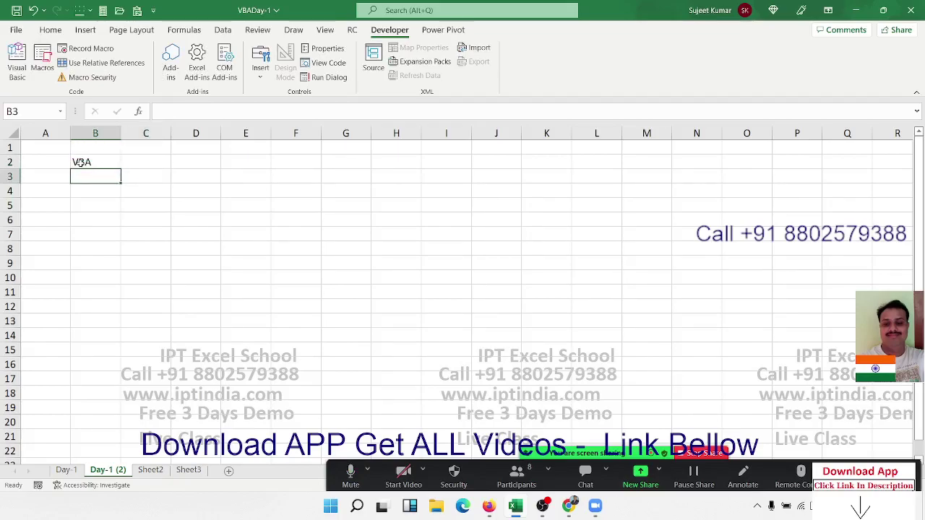
{"action": "key", "text": "Right"}
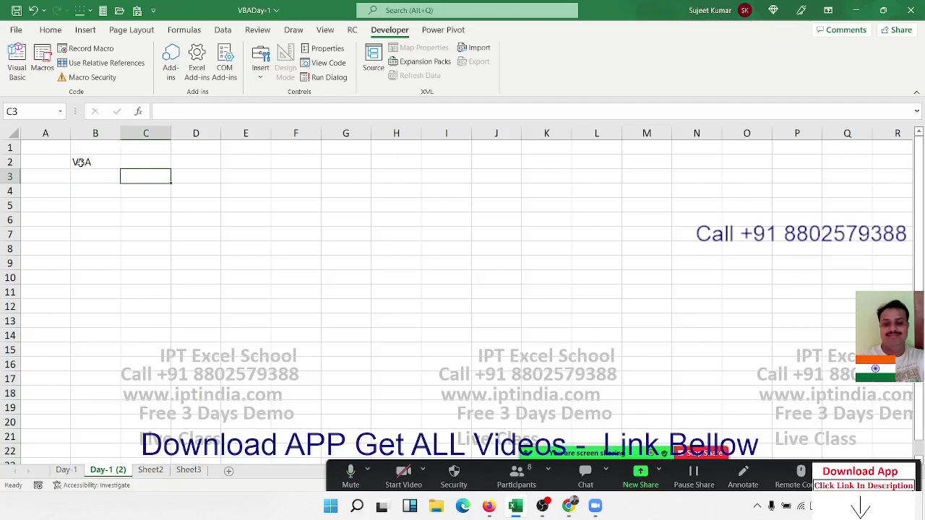
{"action": "key", "text": "Up"}
{"action": "key", "text": "Left"}
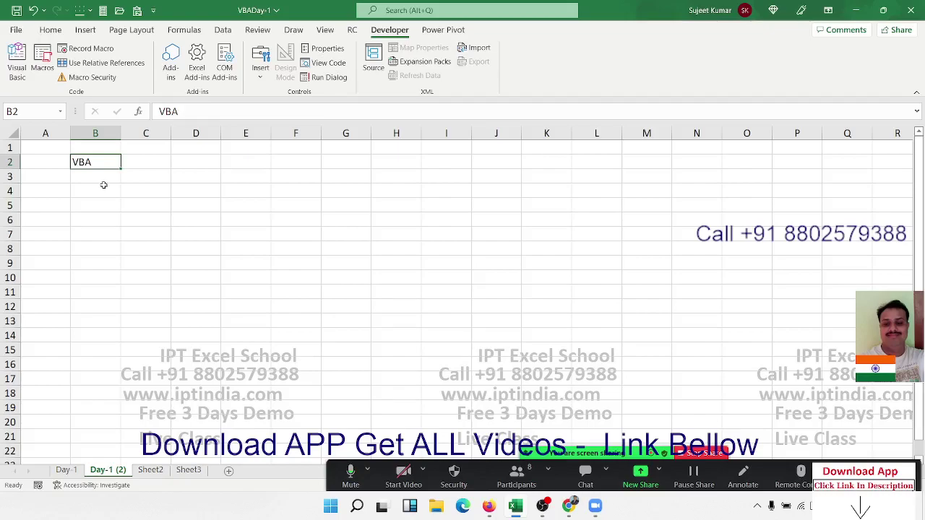
{"action": "key", "text": "Right"}
{"action": "key", "text": "Down"}
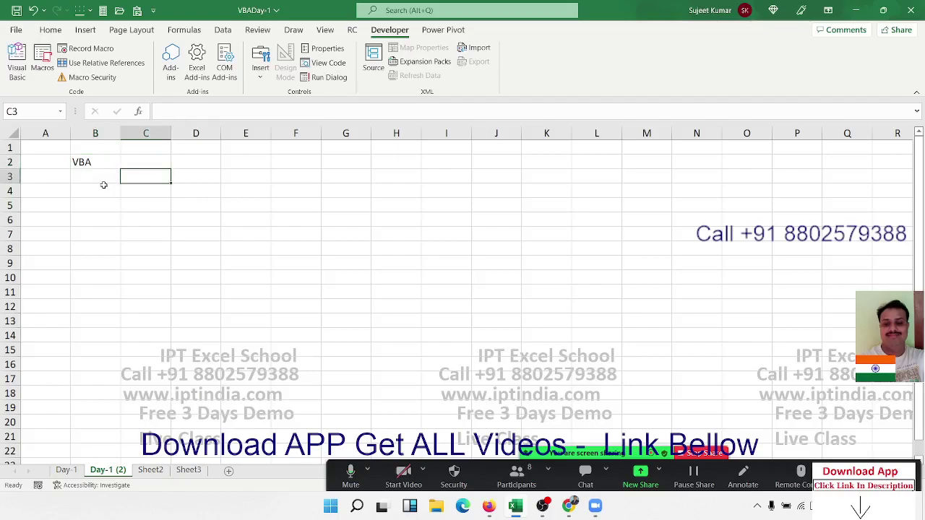
Step: Record Macro1 that selects cell I1, then open its code for editing from the Macros list
{"action": "left_click", "coordinate": [91, 47]}
{"action": "left_click", "coordinate": [450, 308]}
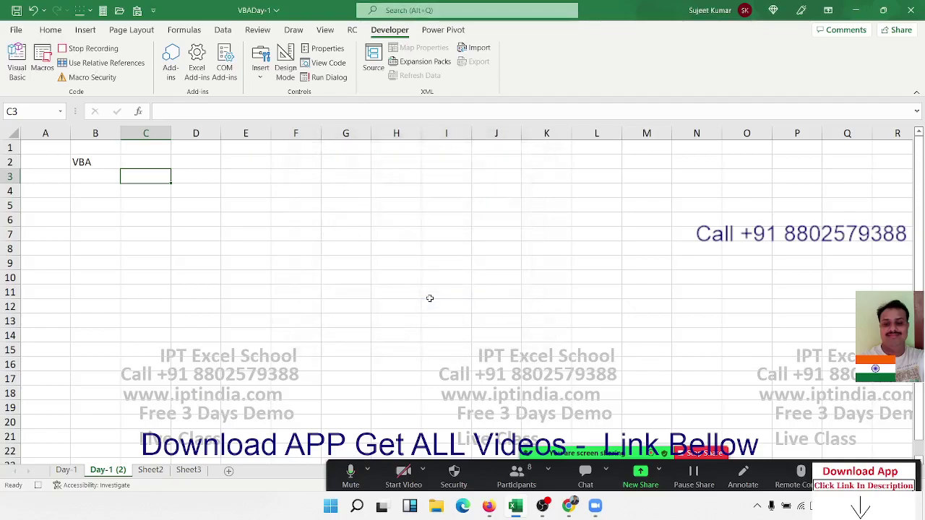
{"action": "left_click", "coordinate": [456, 148]}
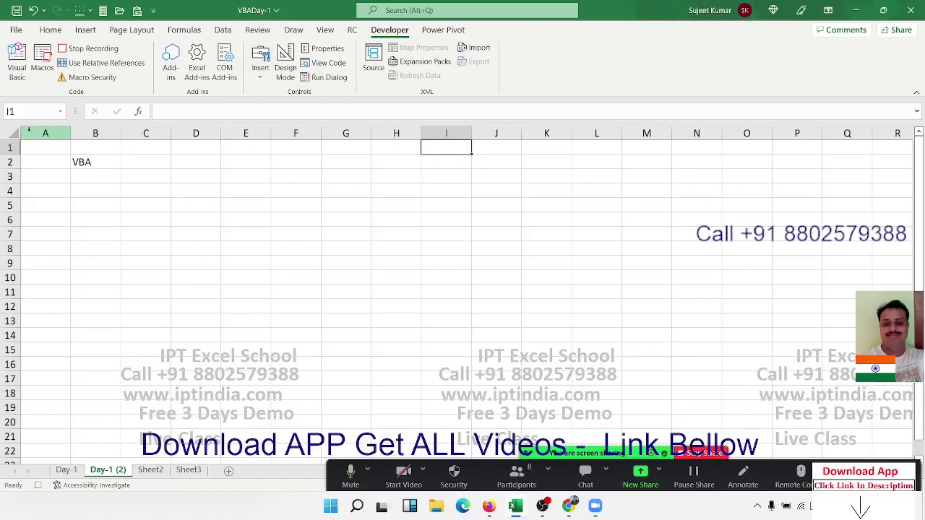
{"action": "left_click", "coordinate": [85, 49]}
{"action": "left_click", "coordinate": [42, 58]}
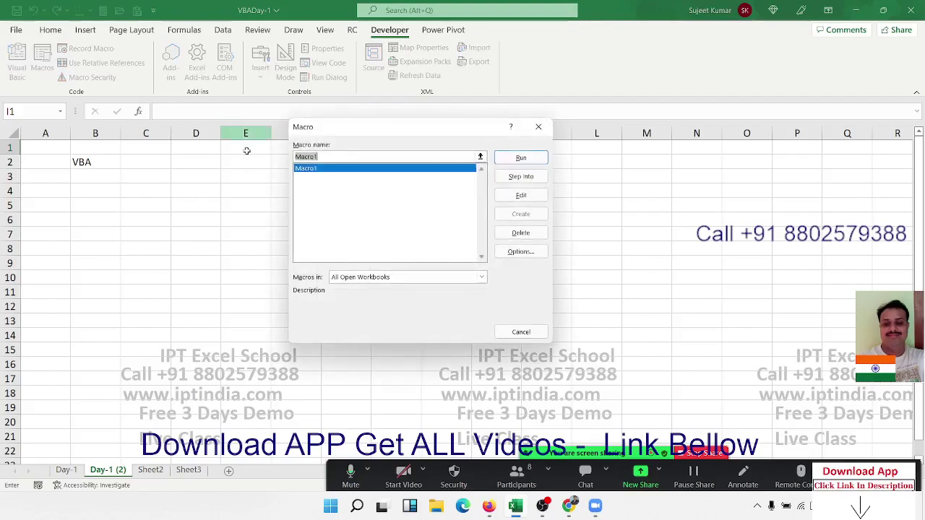
{"action": "left_click", "coordinate": [545, 197]}
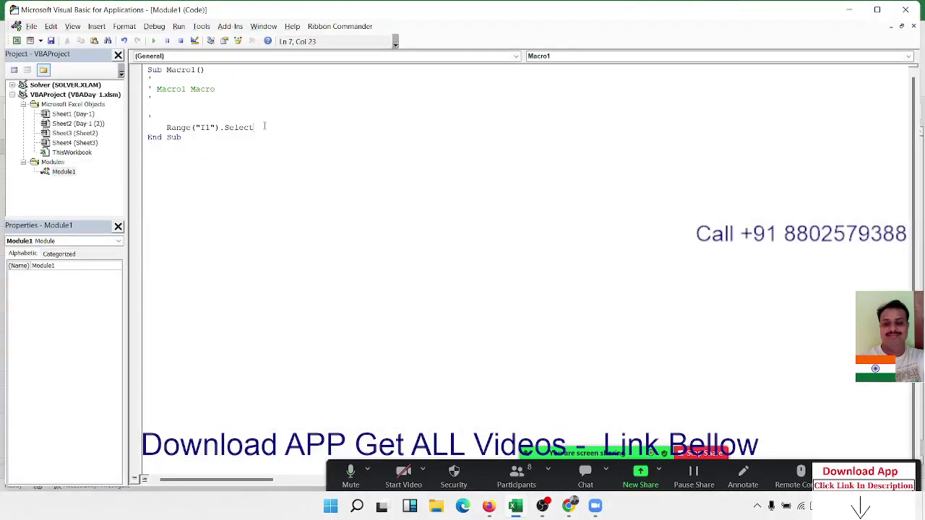
Step: Write Sub rr() below Macro1 containing Range("I1").Select, choosing Select from IntelliSense
{"action": "left_click_drag", "start_coordinate": [254, 128], "coordinate": [161, 128]}
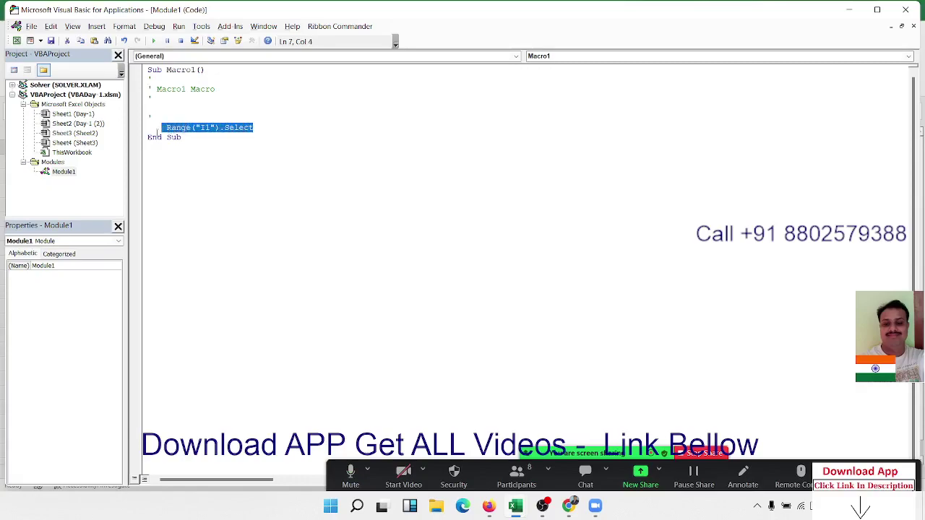
{"action": "left_click", "coordinate": [212, 183]}
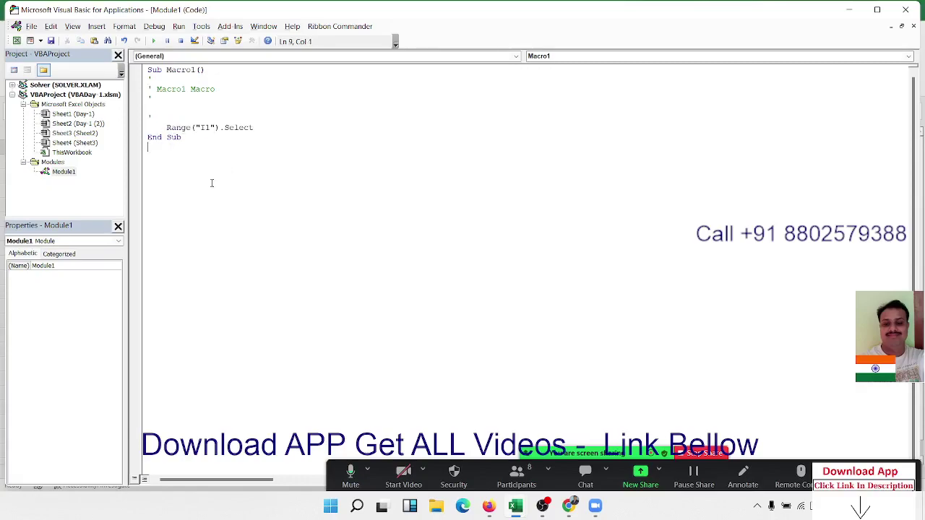
{"action": "key", "text": "Return"}
{"action": "type", "text": "sub "}
{"action": "type", "text": "rr()"}
{"action": "key", "text": "Return"}
{"action": "key", "text": "Return"}
{"action": "key", "text": "Return"}
{"action": "key", "text": "Up"}
{"action": "type", "text": "ran"}
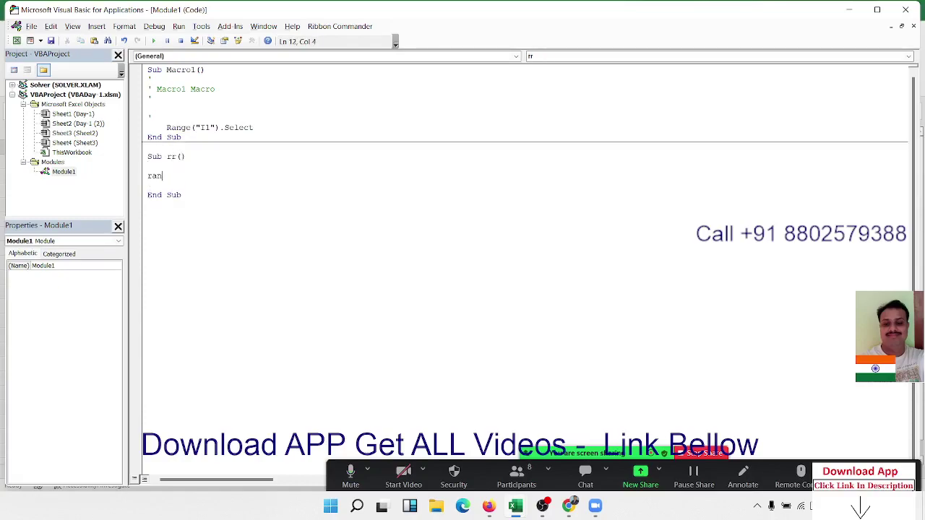
{"action": "type", "text": "ge(\""}
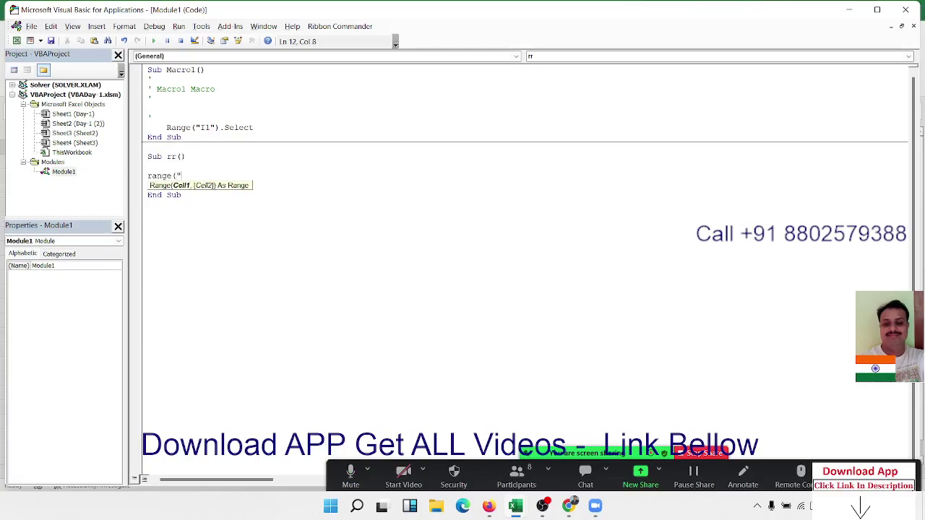
{"action": "type", "text": "I1\")c"}
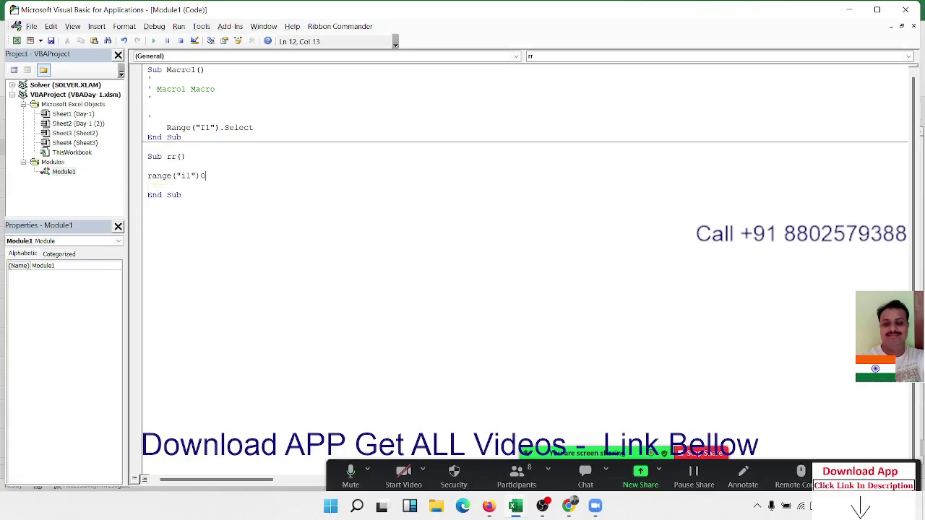
{"action": "key", "text": "BackSpace"}
{"action": "type", "text": "."}
{"action": "type", "text": "se"}
{"action": "key", "text": "Down"}
{"action": "double_click", "coordinate": [212, 186]}
{"action": "key", "text": "Return"}
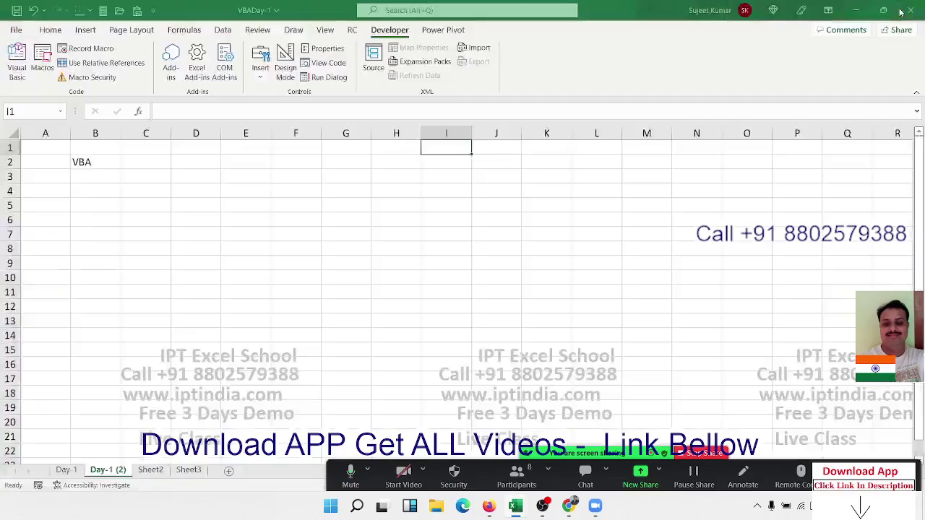
Step: Minimize the VBA editor and briefly open and close the meeting participant list
{"action": "left_click", "coordinate": [856, 11]}
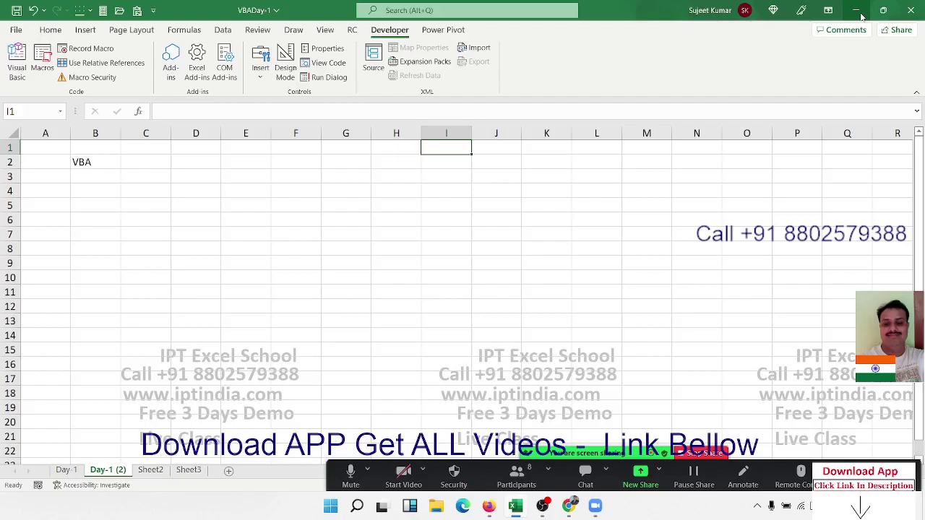
{"action": "left_click", "coordinate": [861, 16]}
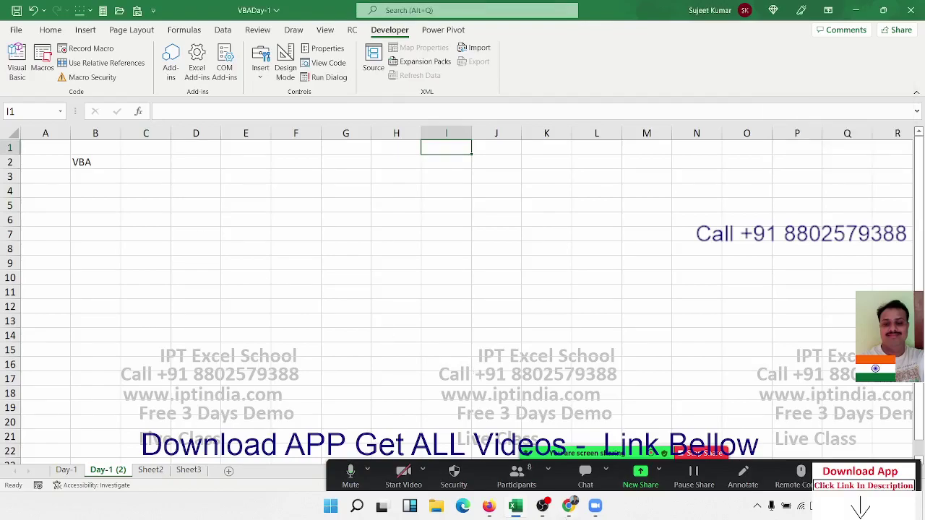
{"action": "left_click", "coordinate": [526, 483]}
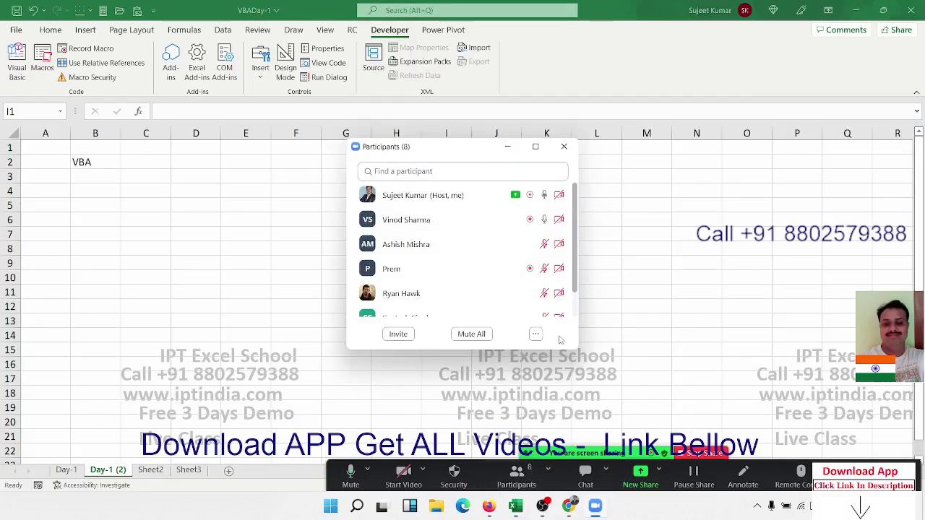
{"action": "scroll", "coordinate": [578, 305], "scroll_direction": "down", "scroll_amount": 1}
{"action": "scroll", "coordinate": [578, 298], "scroll_direction": "down", "scroll_amount": 2}
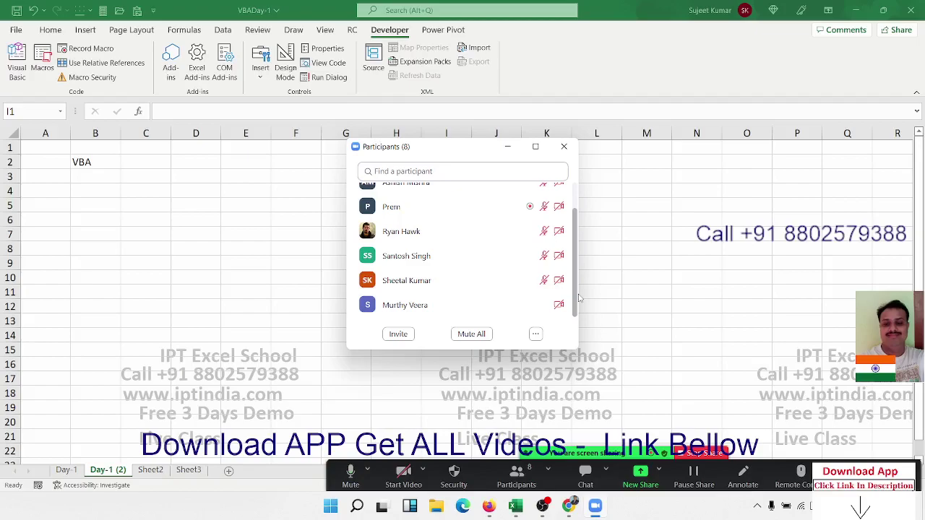
{"action": "left_click", "coordinate": [565, 148]}
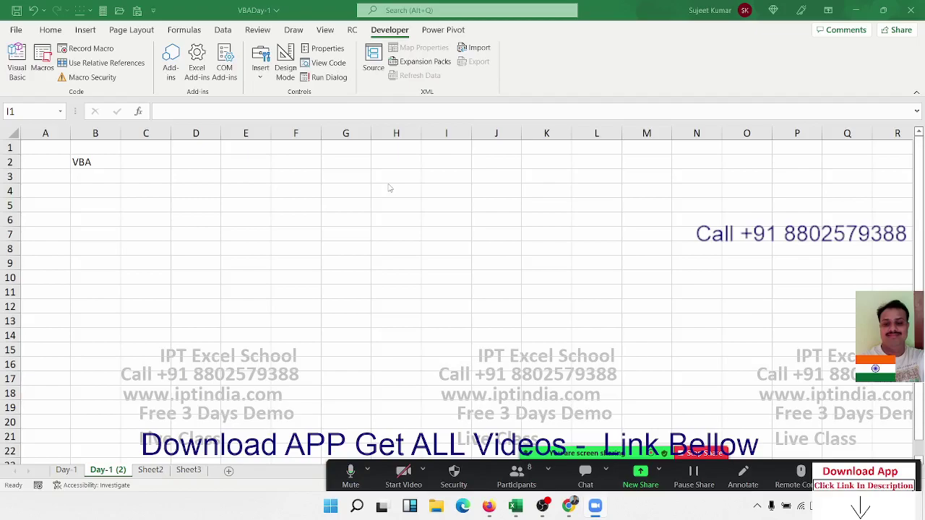
Step: Select G4 and begin recording Macro2, keeping the default name
{"action": "left_click", "coordinate": [340, 191]}
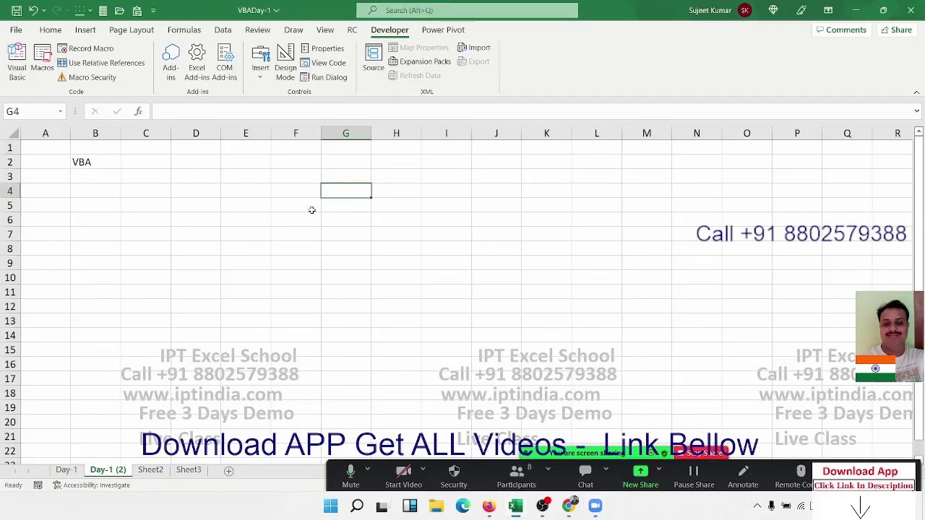
{"action": "left_click", "coordinate": [86, 48]}
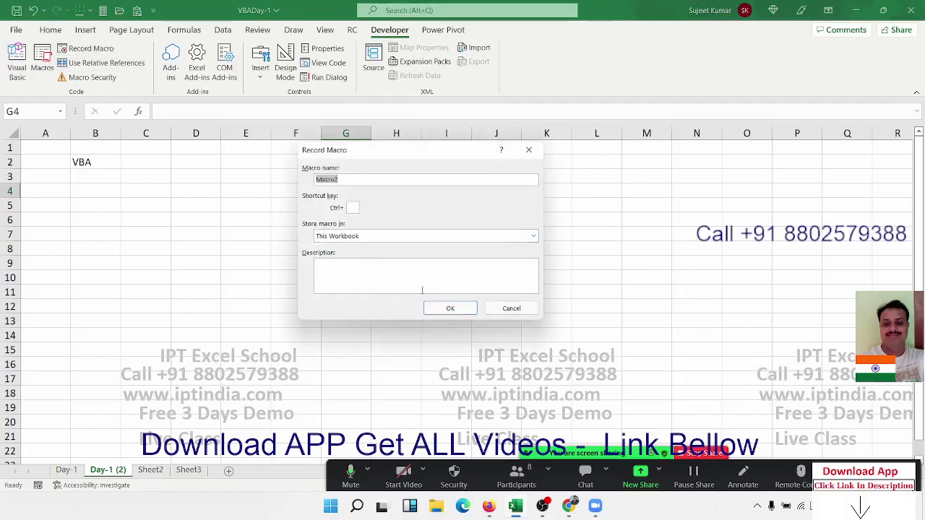
{"action": "left_click", "coordinate": [451, 311]}
Step: Paste the meeting link into G4, delete it, and stop recording Macro2
{"action": "key", "text": "ctrl+v"}
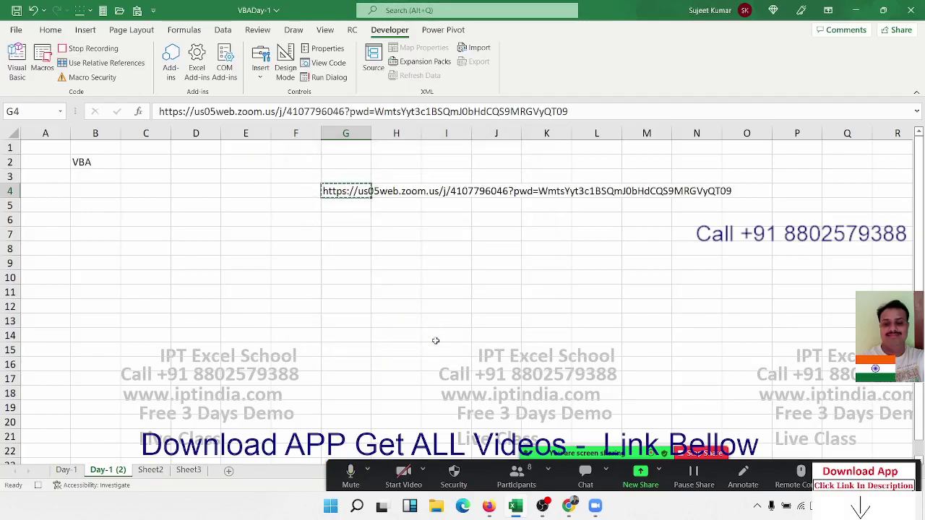
{"action": "key", "text": "Escape"}
{"action": "key", "text": "Delete"}
{"action": "left_click", "coordinate": [88, 49]}
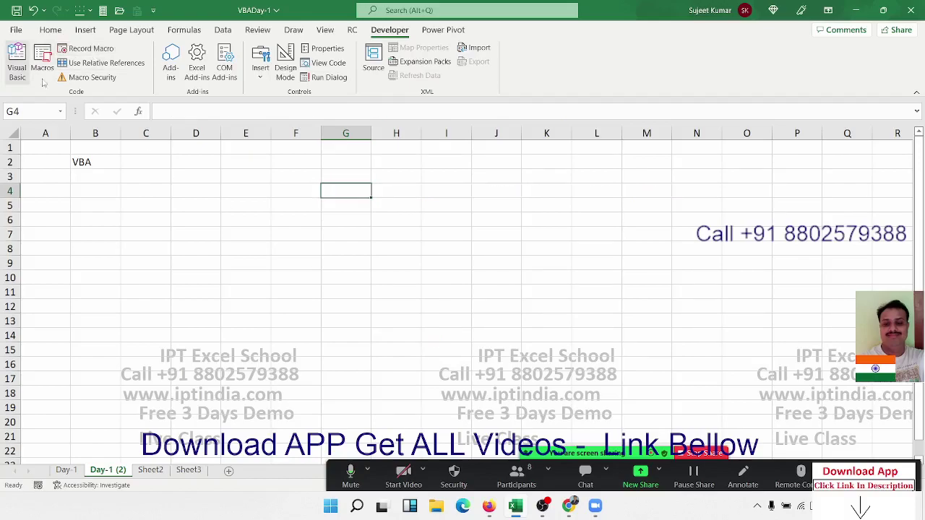
Step: Open Macro2's code, select and delete all code in Module1, then leave the editor
{"action": "left_click", "coordinate": [42, 65]}
{"action": "left_click", "coordinate": [326, 177]}
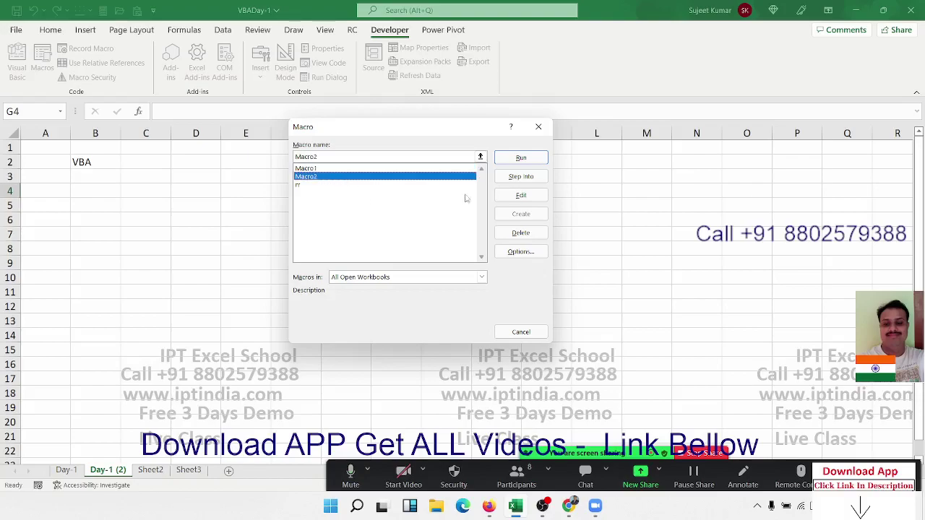
{"action": "left_click", "coordinate": [520, 195]}
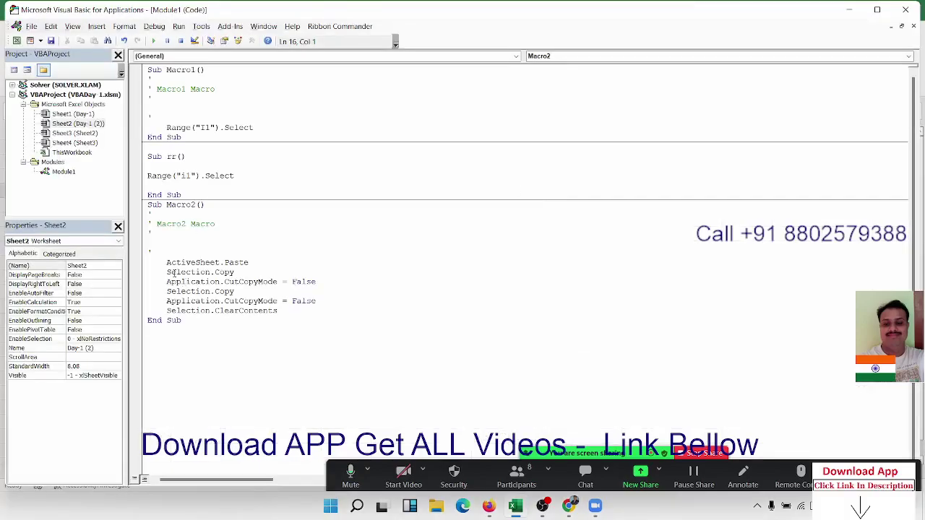
{"action": "left_click", "coordinate": [169, 263]}
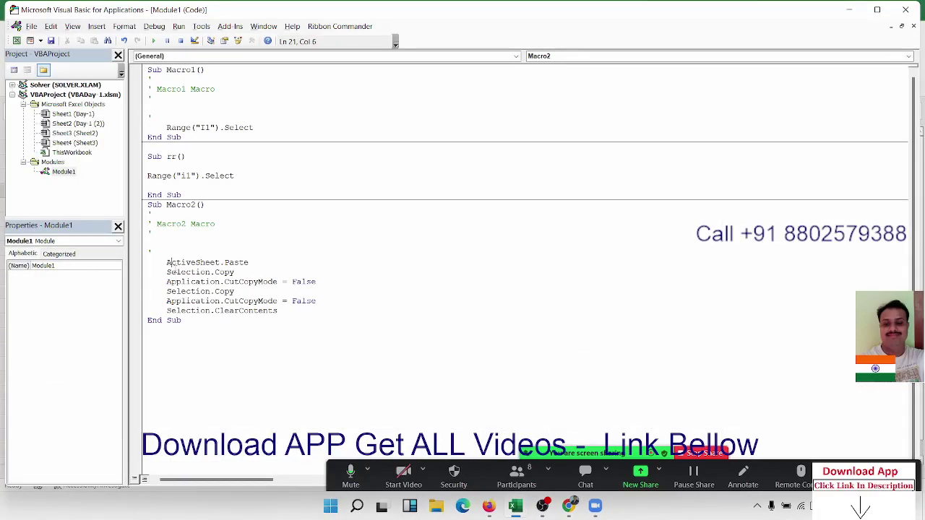
{"action": "left_click_drag", "start_coordinate": [170, 273], "coordinate": [303, 271]}
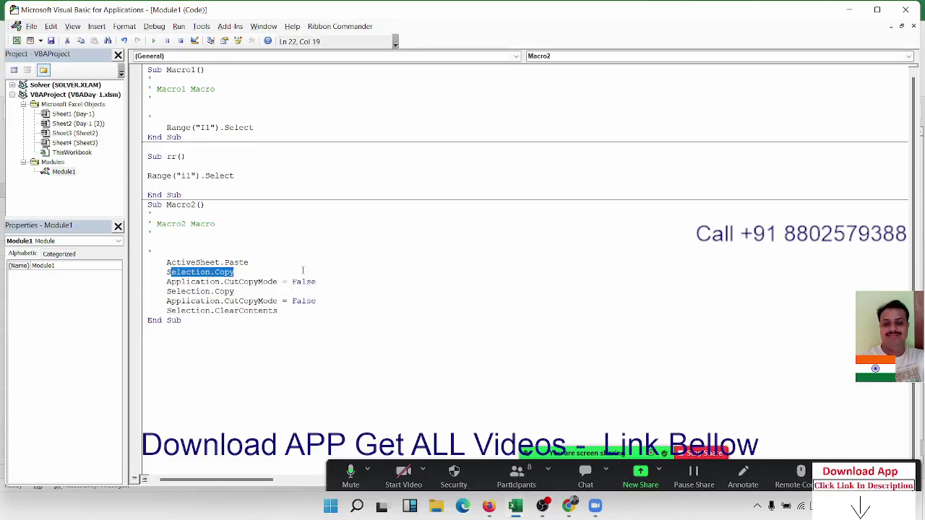
{"action": "left_click_drag", "start_coordinate": [261, 262], "coordinate": [182, 264]}
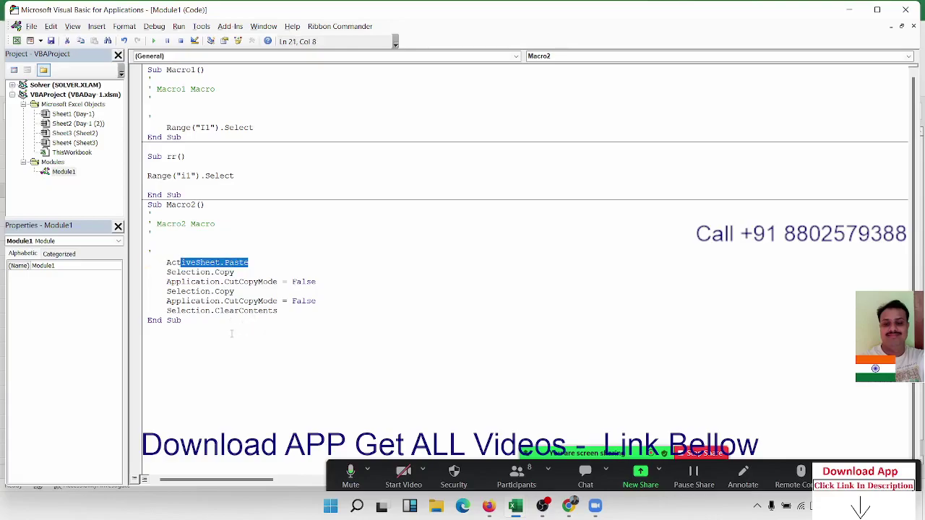
{"action": "left_click_drag", "start_coordinate": [231, 334], "coordinate": [140, 69]}
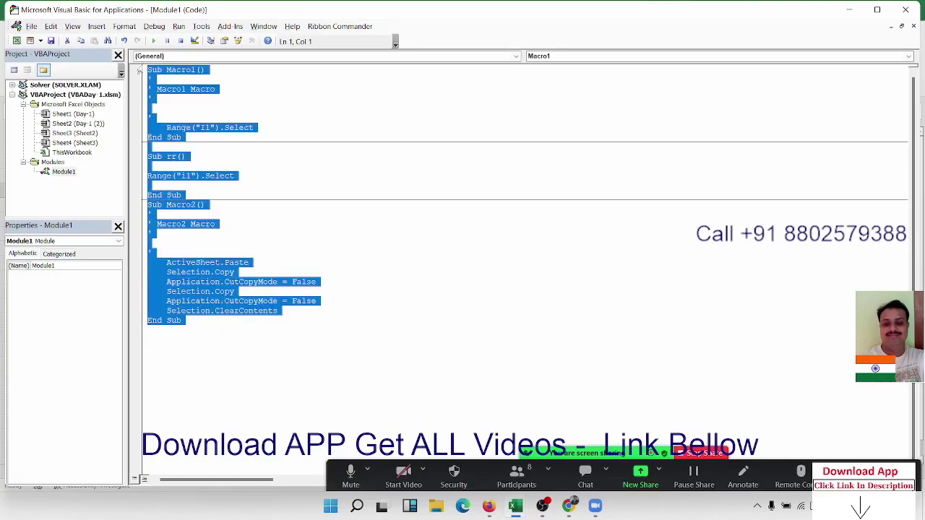
{"action": "key", "text": "Delete"}
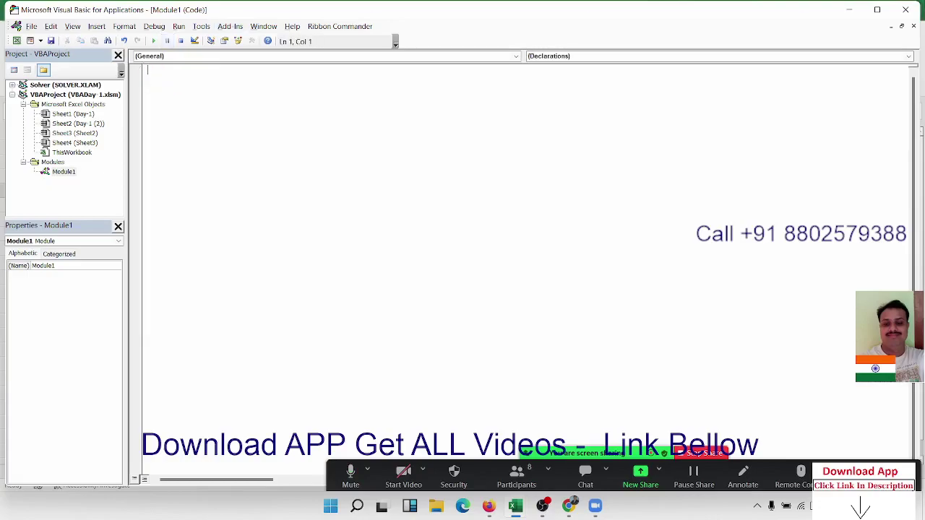
{"action": "left_click", "coordinate": [905, 9]}
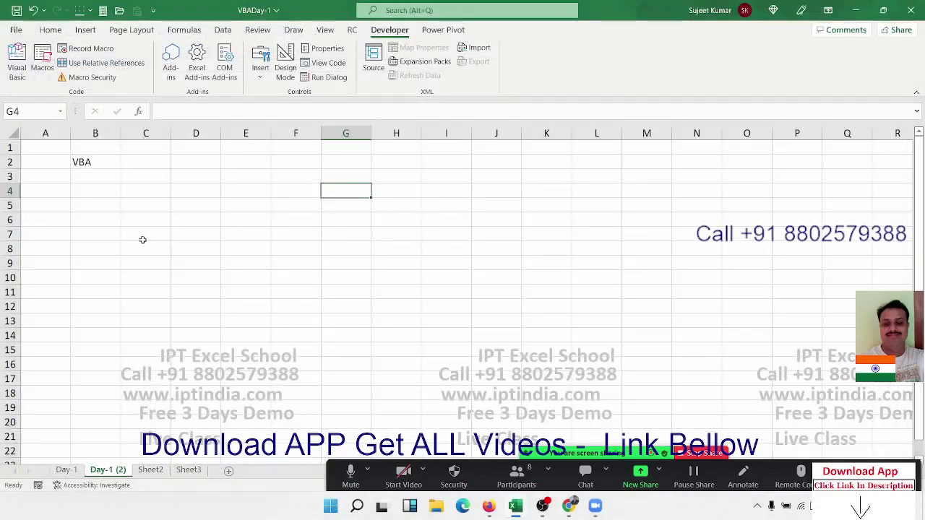
Step: Clear the word VBA from cell B2 of Day-1 (2)
{"action": "left_click", "coordinate": [160, 216]}
{"action": "left_click", "coordinate": [134, 189]}
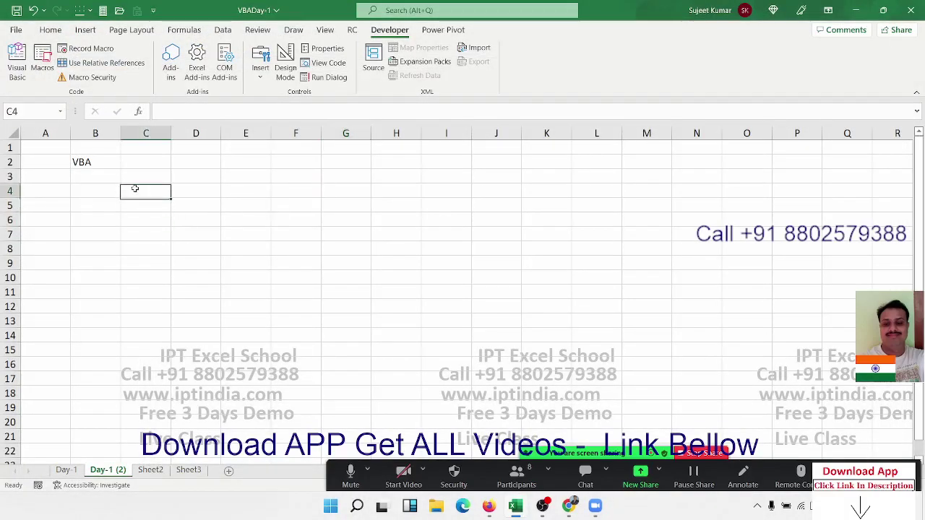
{"action": "left_click", "coordinate": [130, 172]}
{"action": "left_click", "coordinate": [115, 166]}
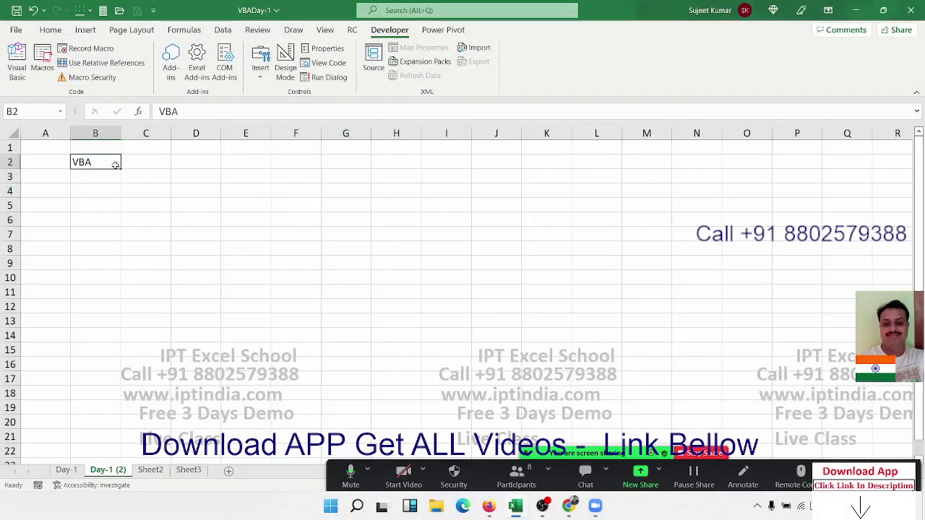
{"action": "key", "text": "Delete"}
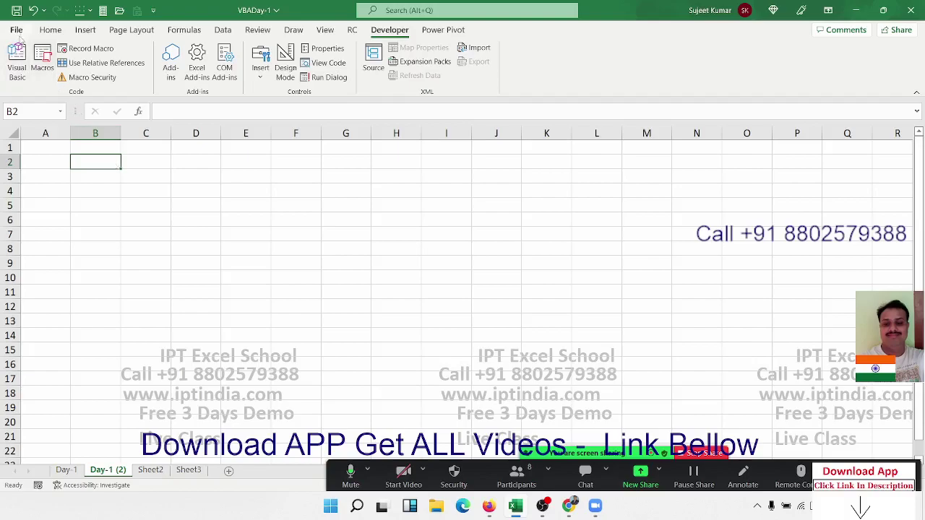
Step: Open the DA-Sales workbook from the recent files list
{"action": "left_click", "coordinate": [16, 30]}
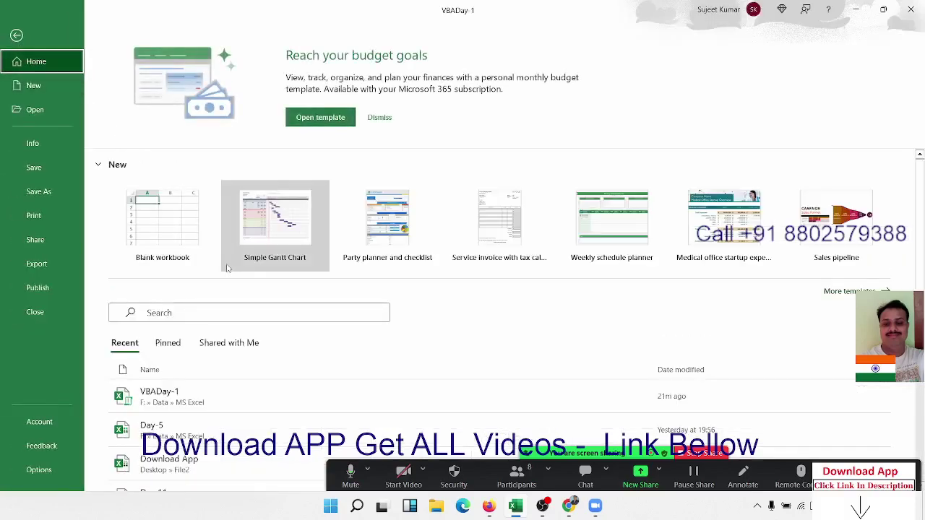
{"action": "scroll", "coordinate": [302, 355], "scroll_direction": "down", "scroll_amount": 5}
{"action": "scroll", "coordinate": [301, 359], "scroll_direction": "down", "scroll_amount": 1}
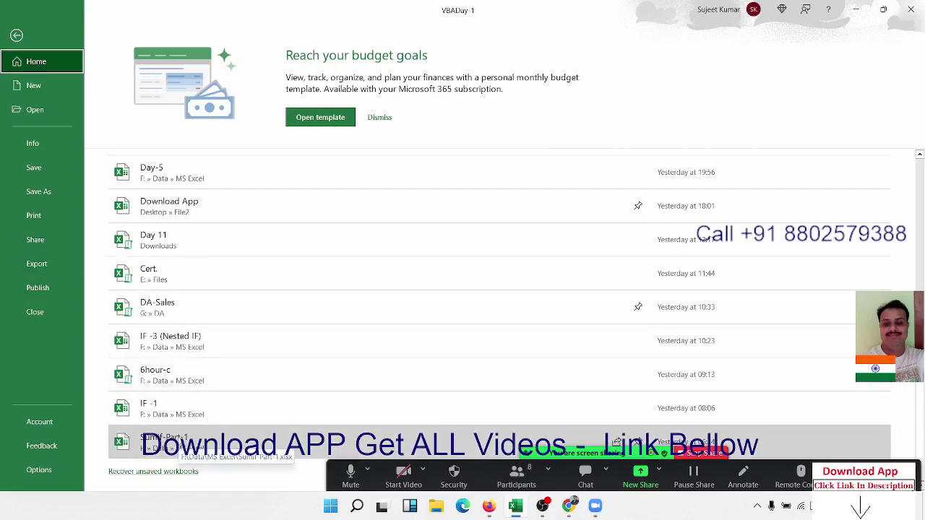
{"action": "left_click", "coordinate": [177, 442]}
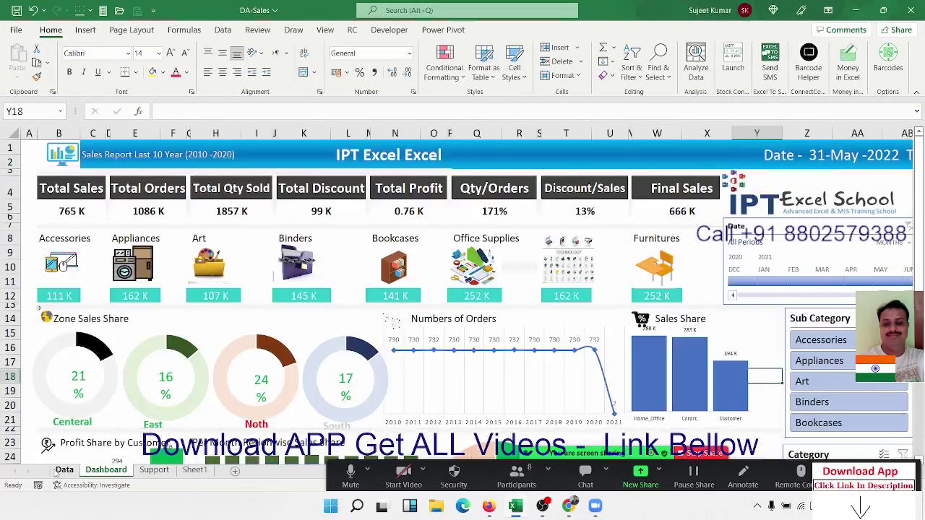
Step: Copy the whole Data sheet table from DA-Sales and paste it at A1 of Day-1 (2)
{"action": "left_click", "coordinate": [62, 471]}
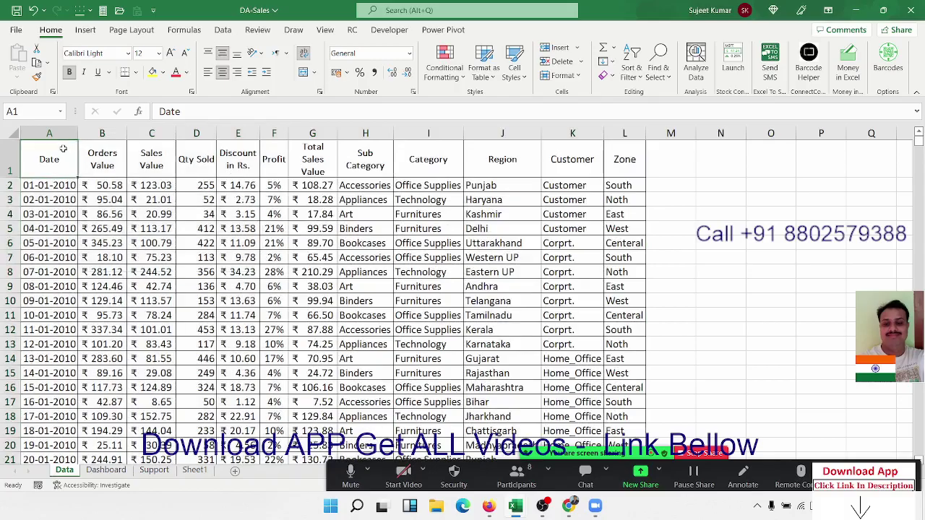
{"action": "key", "text": "ctrl+shift+Right"}
{"action": "key", "text": "ctrl+shift+Down"}
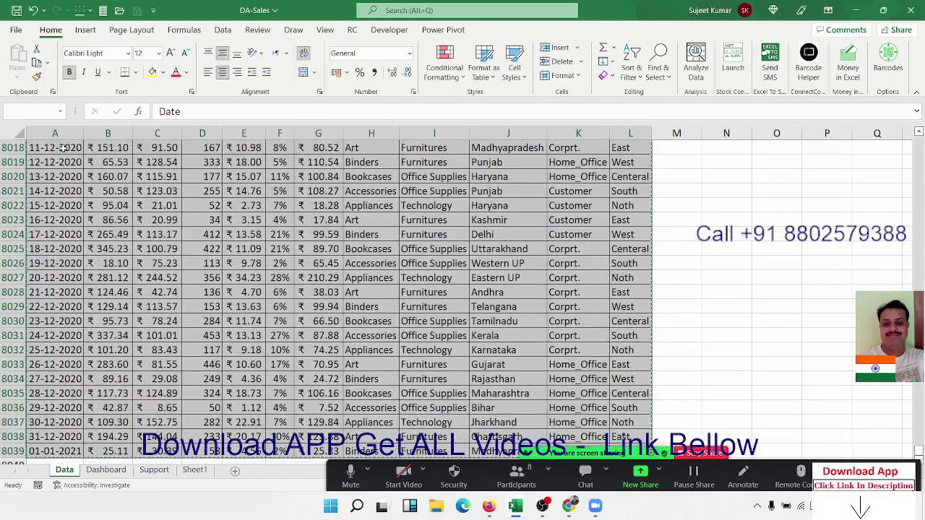
{"action": "key", "text": "ctrl+c"}
{"action": "key", "text": "alt+Tab"}
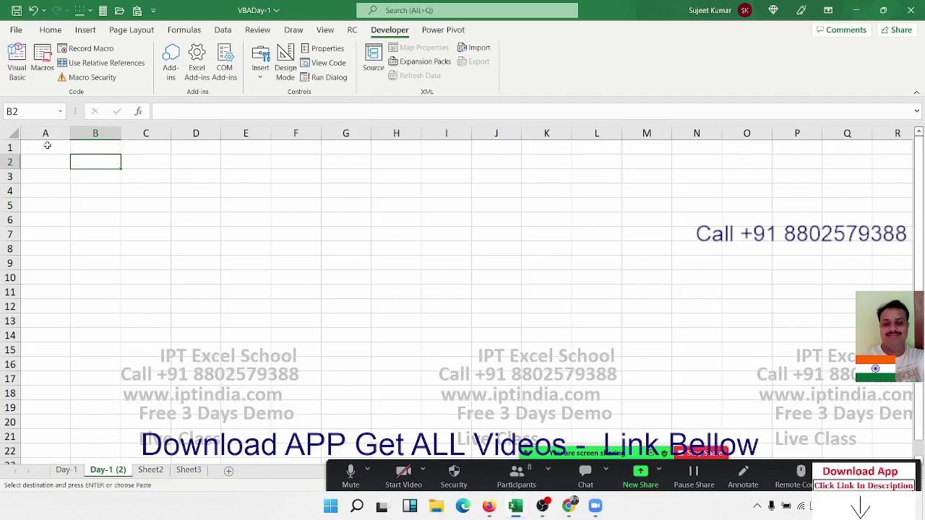
{"action": "left_click", "coordinate": [46, 145]}
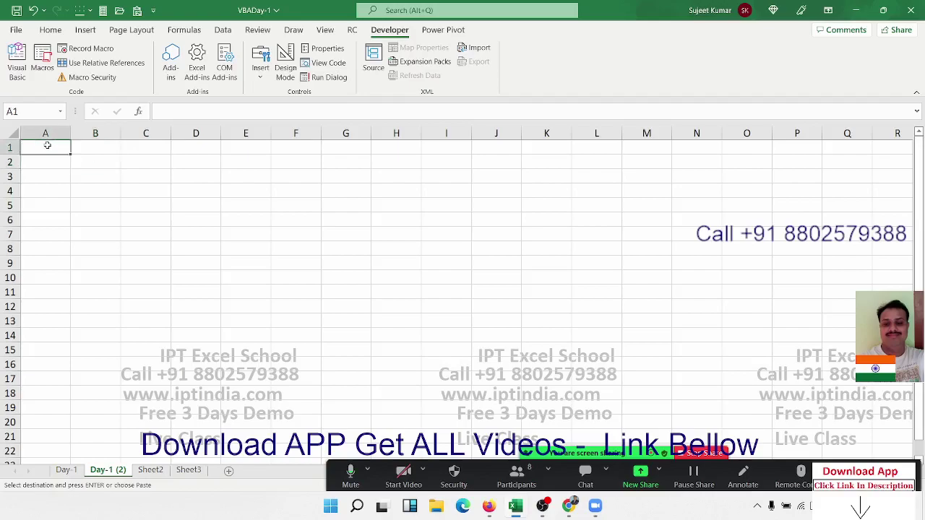
{"action": "key", "text": "ctrl+v"}
Step: Close DA-Sales and autofit column A so the dates display fully
{"action": "key", "text": "alt+Tab"}
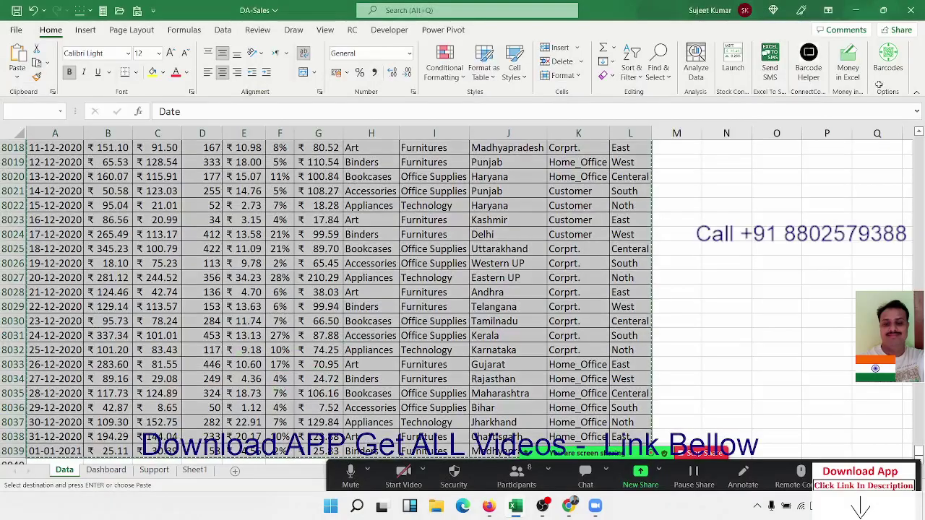
{"action": "key", "text": "ctrl+Home"}
{"action": "left_click", "coordinate": [909, 16]}
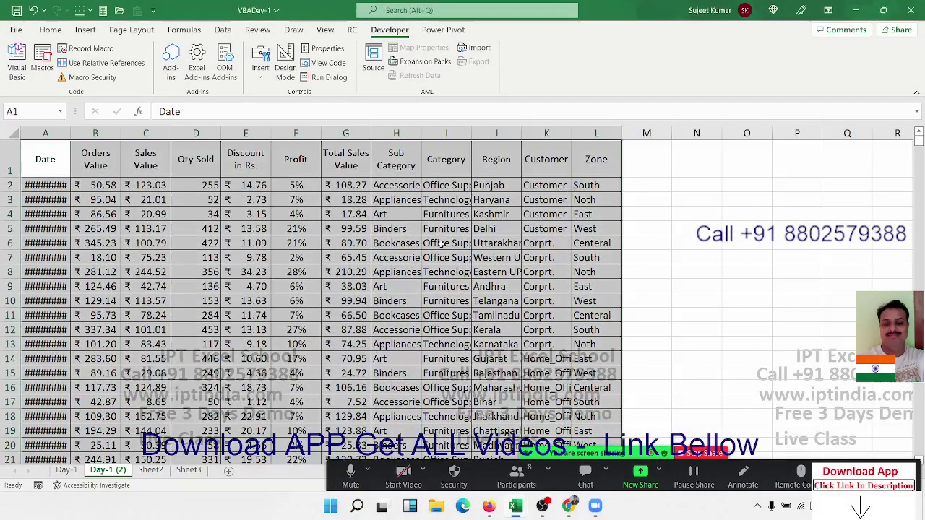
{"action": "left_click", "coordinate": [244, 229]}
{"action": "double_click", "coordinate": [71, 134]}
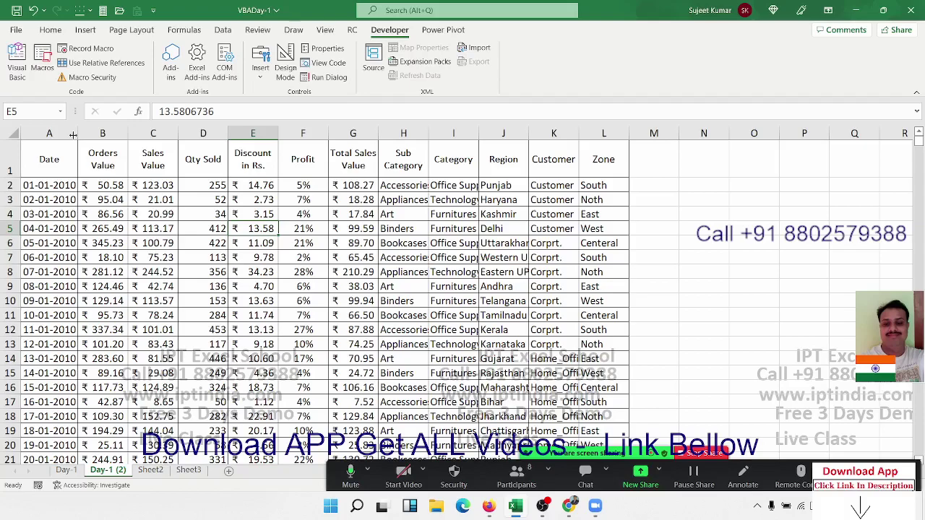
Step: Save the VBADay-1 workbook with Ctrl+S and dismiss the meeting time-limit popup
{"action": "key", "text": "ctrl+s"}
{"action": "left_click", "coordinate": [612, 190]}
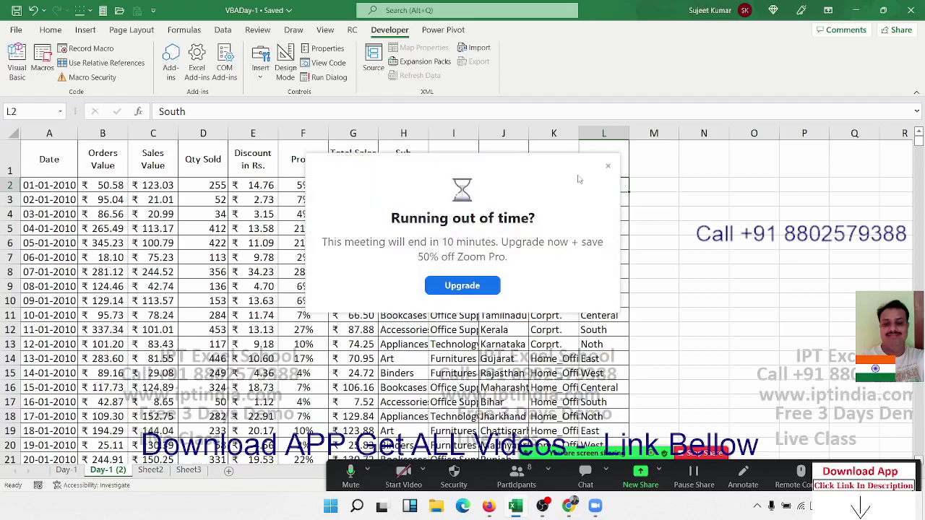
{"action": "left_click", "coordinate": [608, 165]}
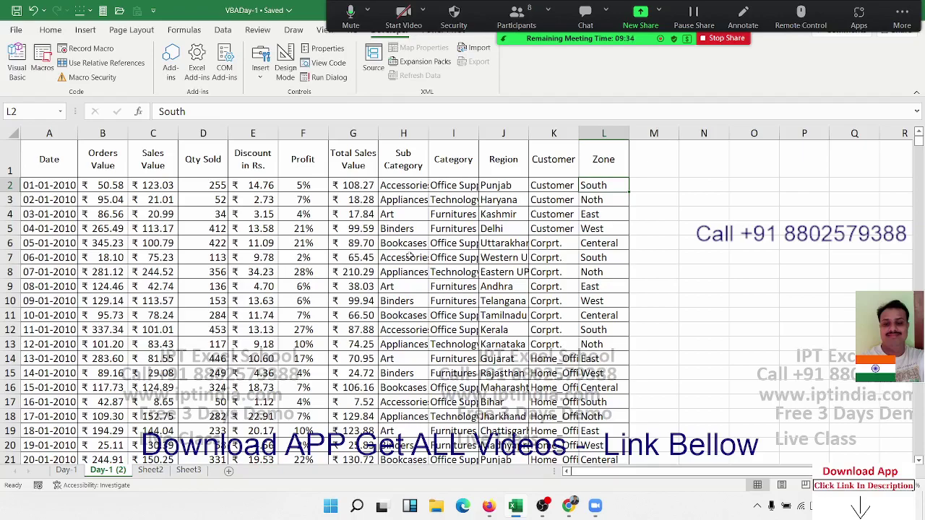
{"action": "left_click", "coordinate": [246, 210]}
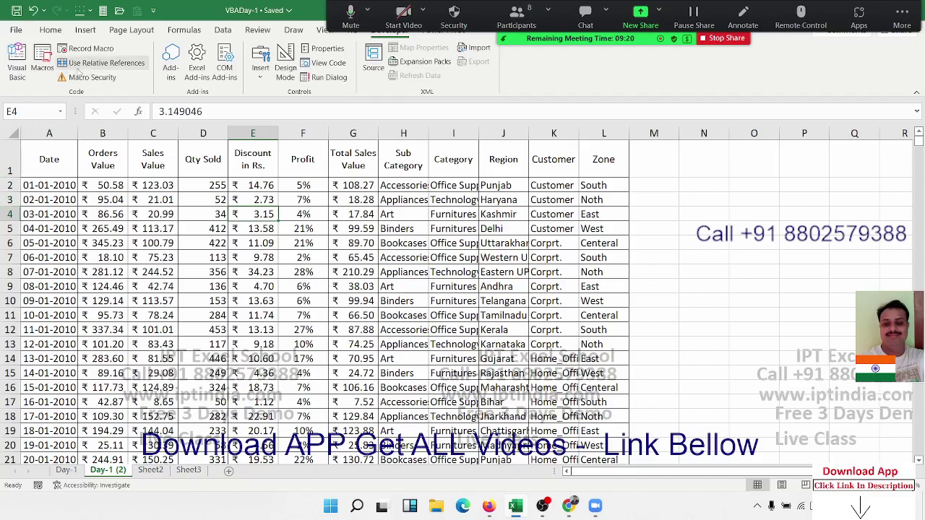
Step: Record a new macro named Pro_1 in This Workbook after fixing an invalid name, starting at cell A1
{"action": "left_click", "coordinate": [88, 48]}
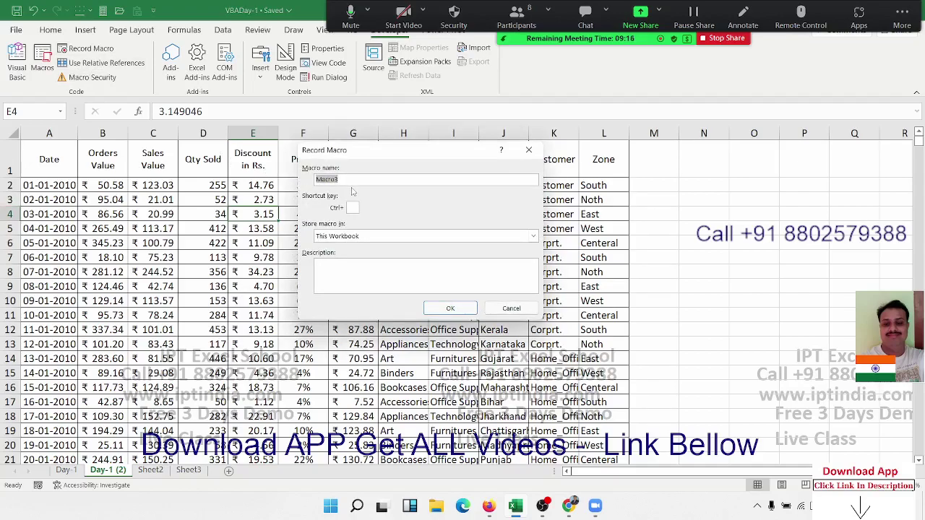
{"action": "type", "text": "Pro-1"}
{"action": "left_click", "coordinate": [451, 309]}
{"action": "left_click", "coordinate": [467, 302]}
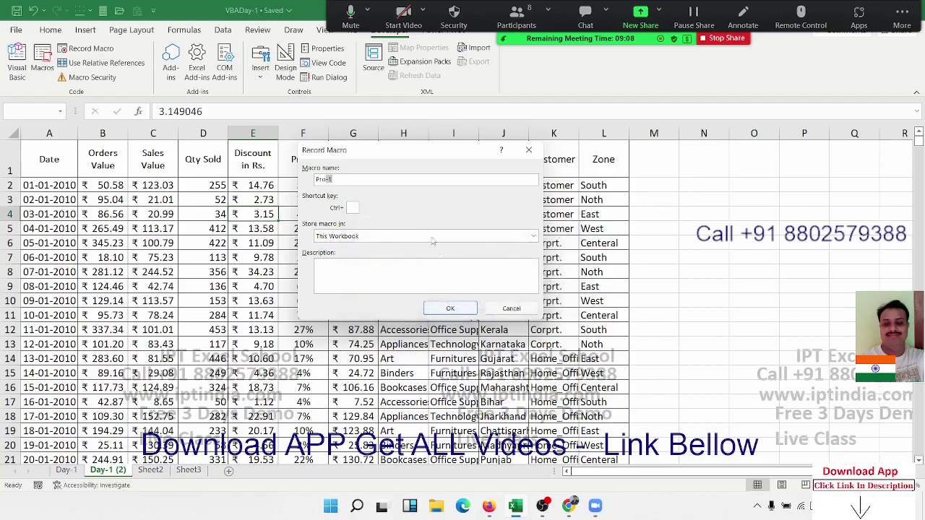
{"action": "left_click", "coordinate": [374, 181]}
{"action": "left_click", "coordinate": [451, 309]}
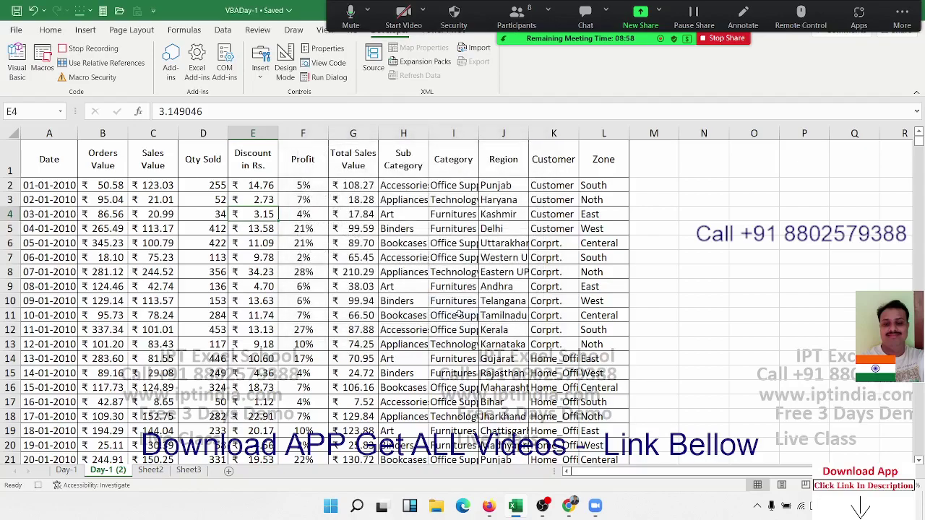
{"action": "left_click", "coordinate": [55, 165]}
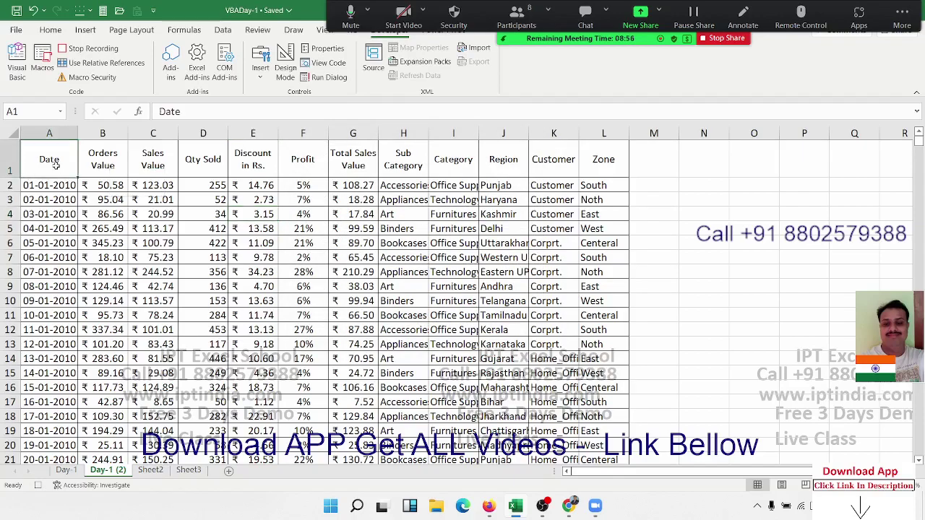
Step: Turn on AutoFilter and limit the Zone column to South only, showing 1608 of 8038 records
{"action": "key", "text": "ctrl+shift+l"}
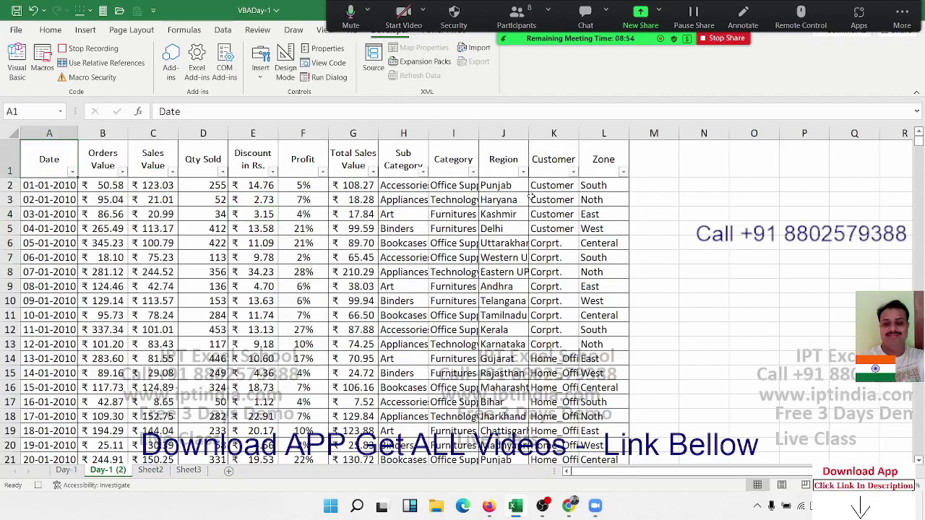
{"action": "left_click", "coordinate": [622, 172]}
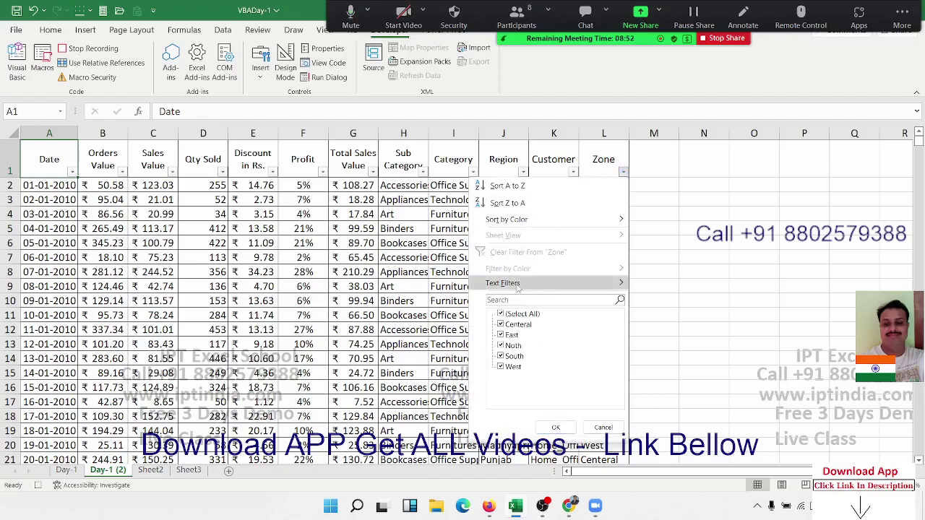
{"action": "left_click", "coordinate": [502, 314]}
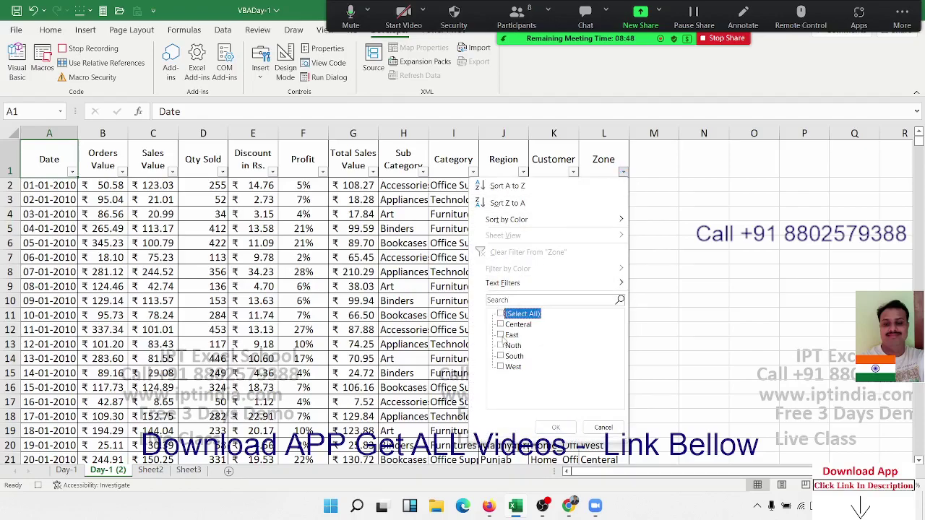
{"action": "left_click", "coordinate": [501, 356]}
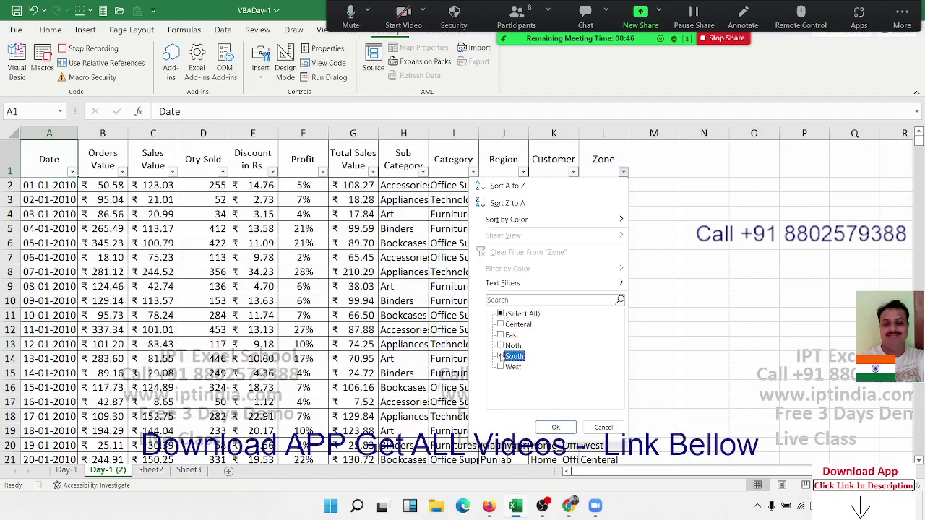
{"action": "left_click", "coordinate": [556, 427]}
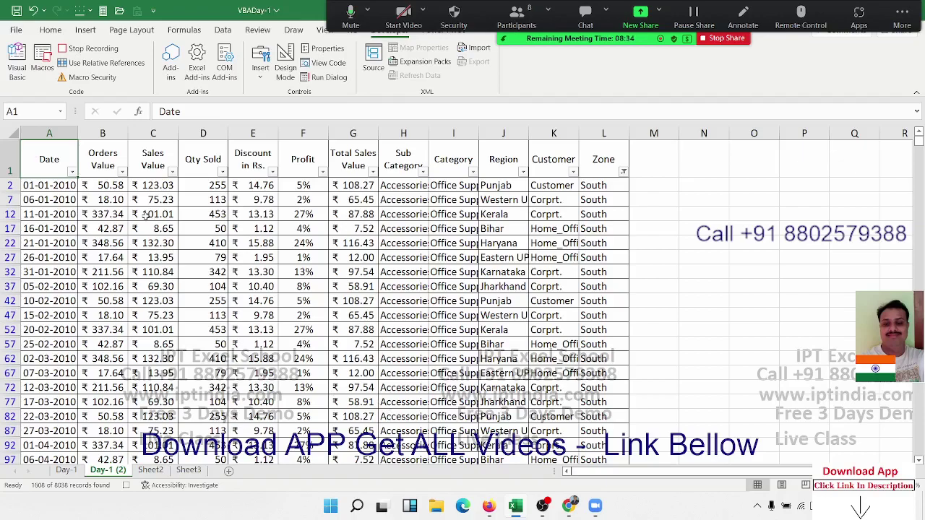
Step: Select the filtered table and copy its visible cells only using Go To Special
{"action": "key", "text": "ctrl+shift+Right"}
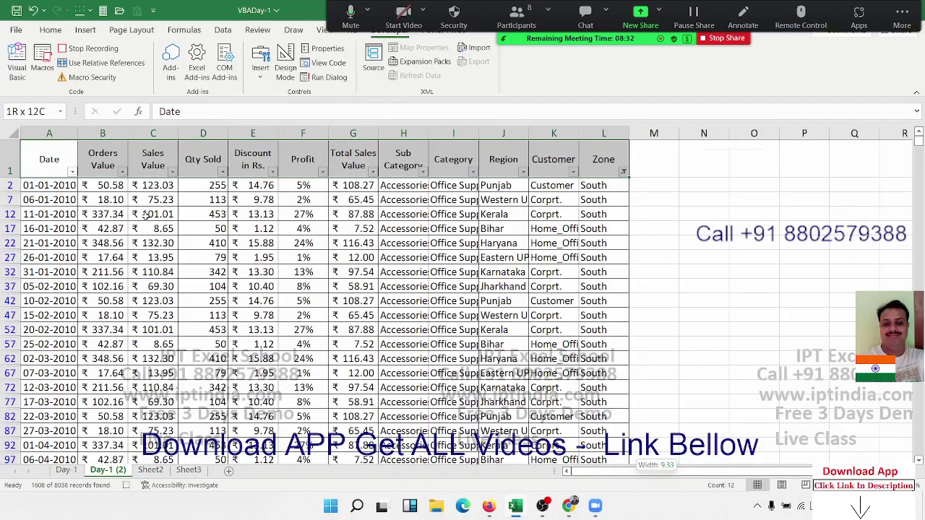
{"action": "key", "text": "ctrl+shift+Down"}
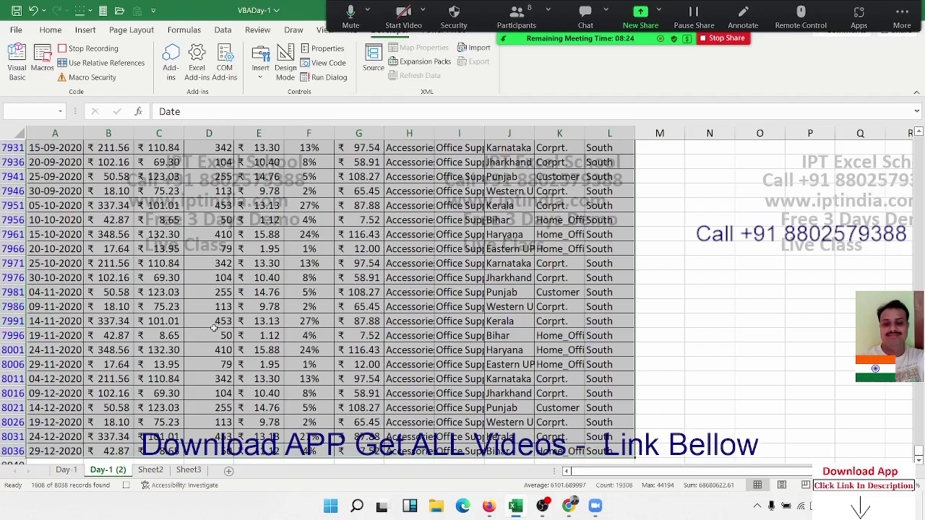
{"action": "key", "text": "ctrl+g"}
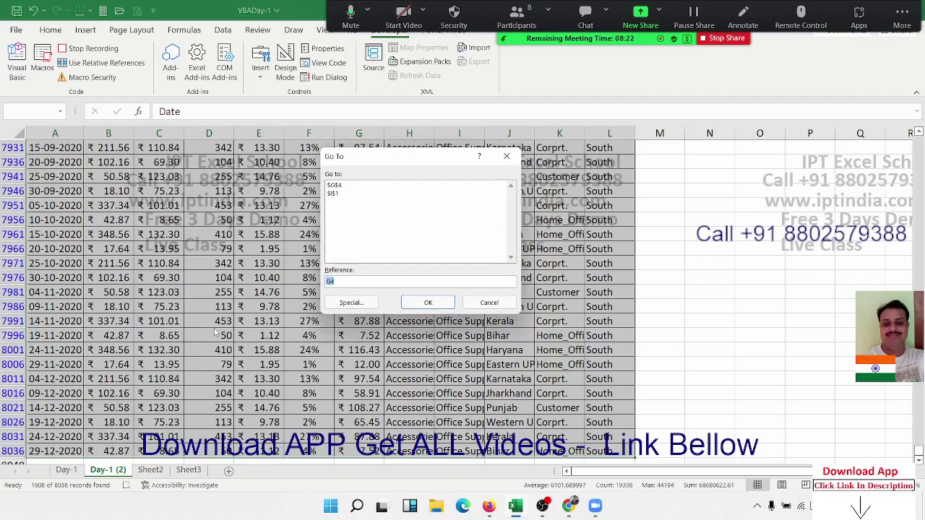
{"action": "left_click", "coordinate": [345, 303]}
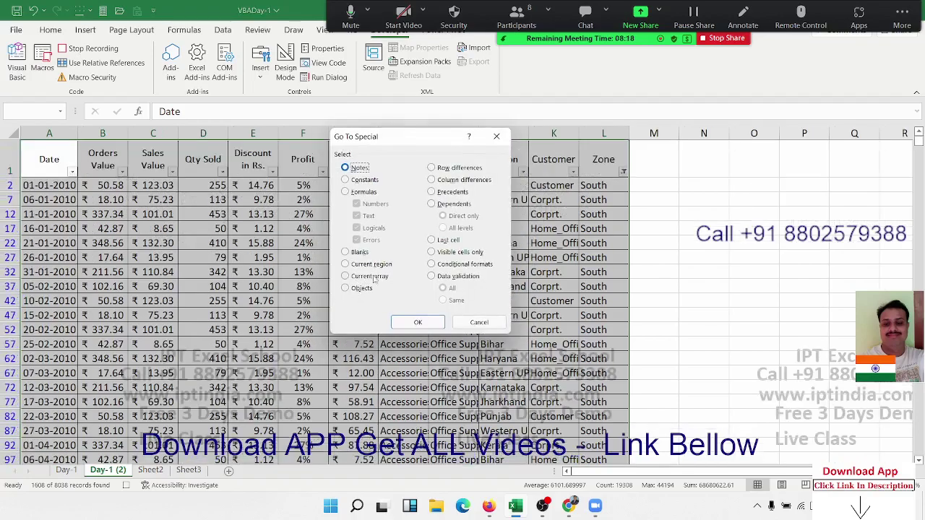
{"action": "left_click", "coordinate": [460, 252]}
{"action": "left_click", "coordinate": [418, 323]}
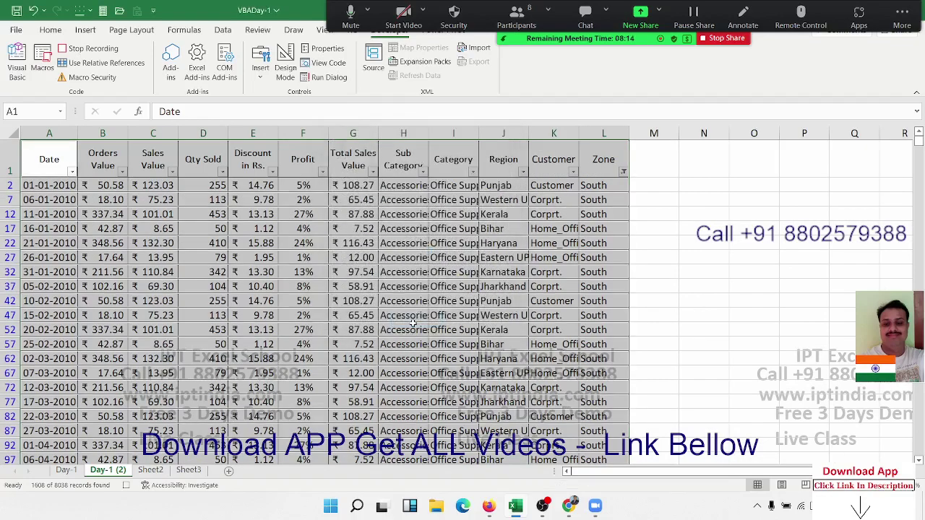
{"action": "key", "text": "ctrl+c"}
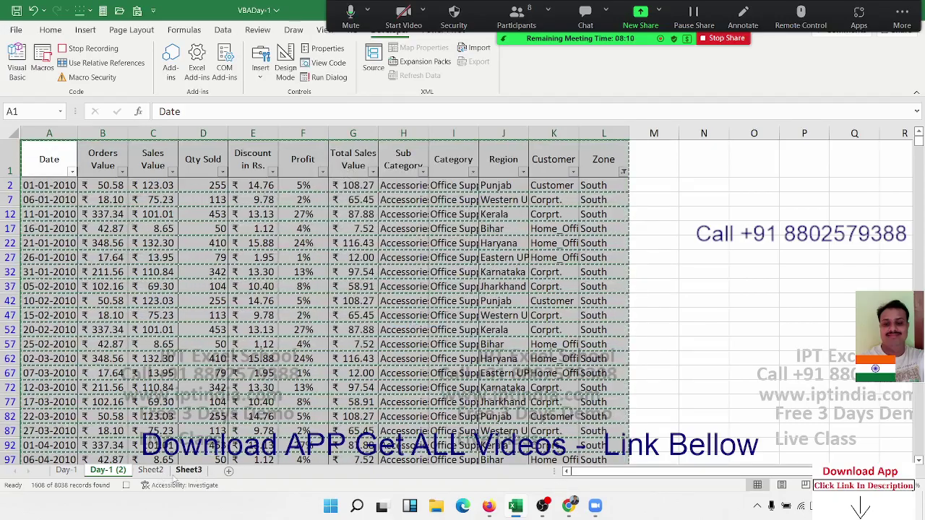
Step: Paste the copied rows into a new sheet and name it South
{"action": "left_click", "coordinate": [229, 470]}
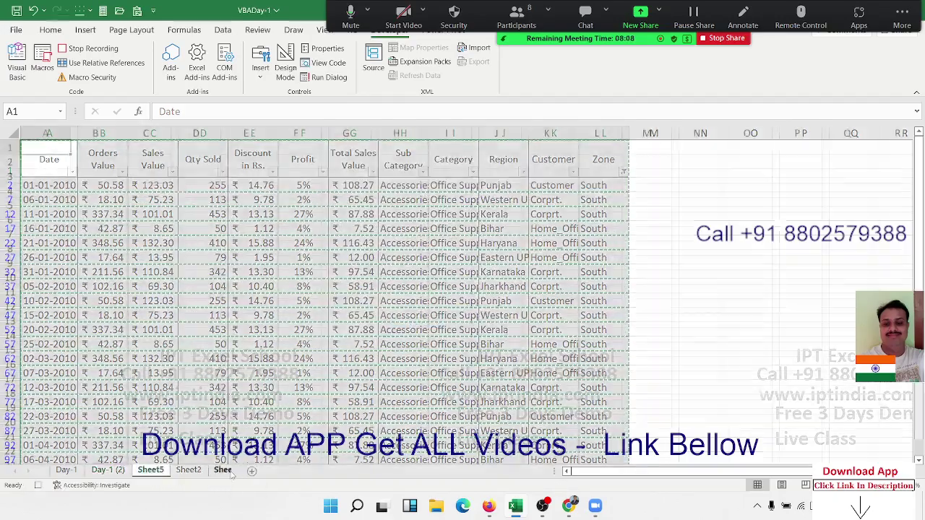
{"action": "key", "text": "ctrl+v"}
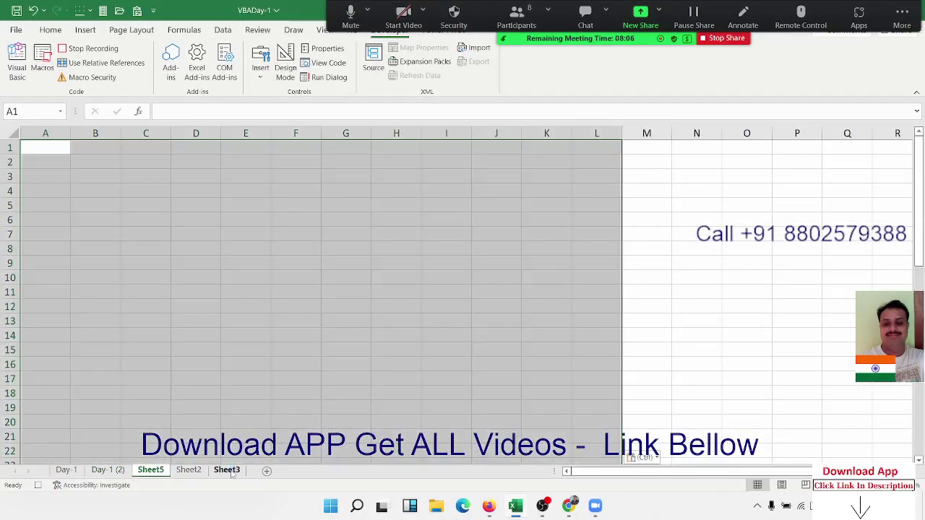
{"action": "double_click", "coordinate": [160, 470]}
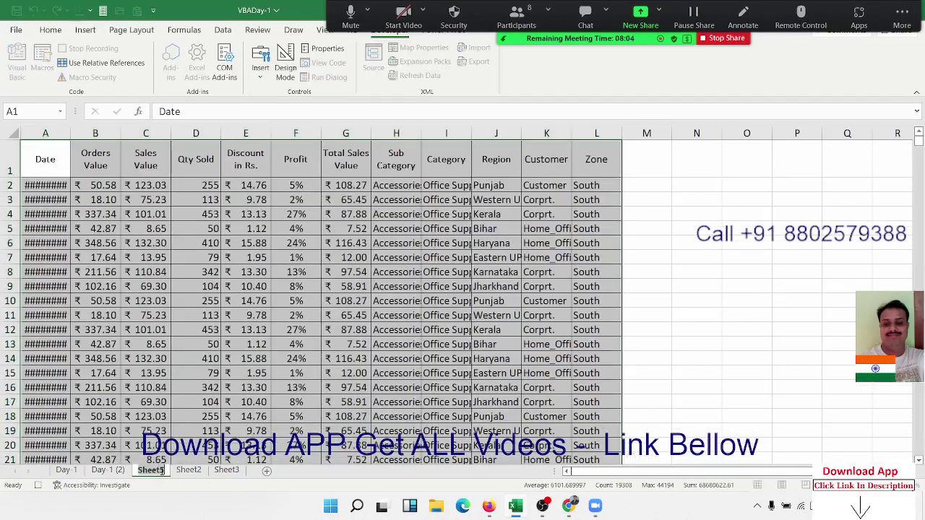
{"action": "type", "text": "South"}
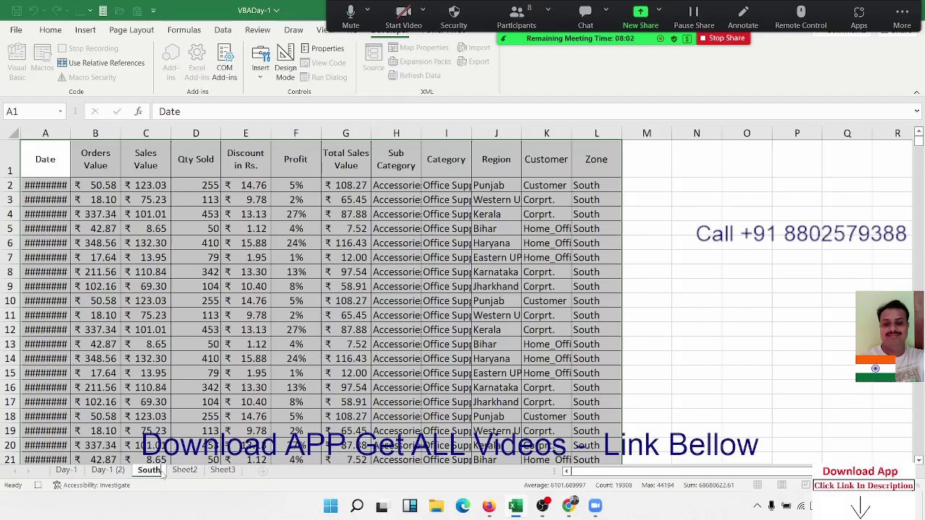
Step: Confirm the South tab name and move the South sheet into a new book with Move or Copy
{"action": "left_click", "coordinate": [337, 298]}
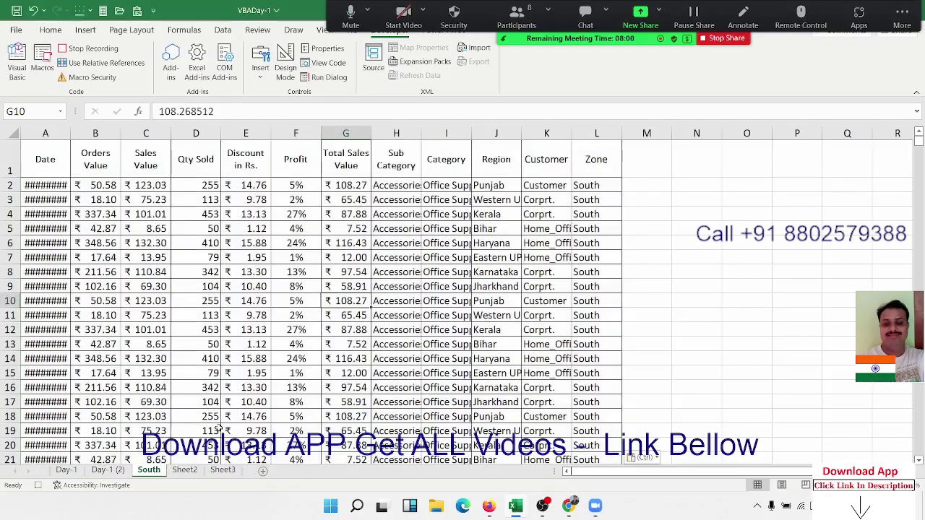
{"action": "right_click", "coordinate": [154, 471]}
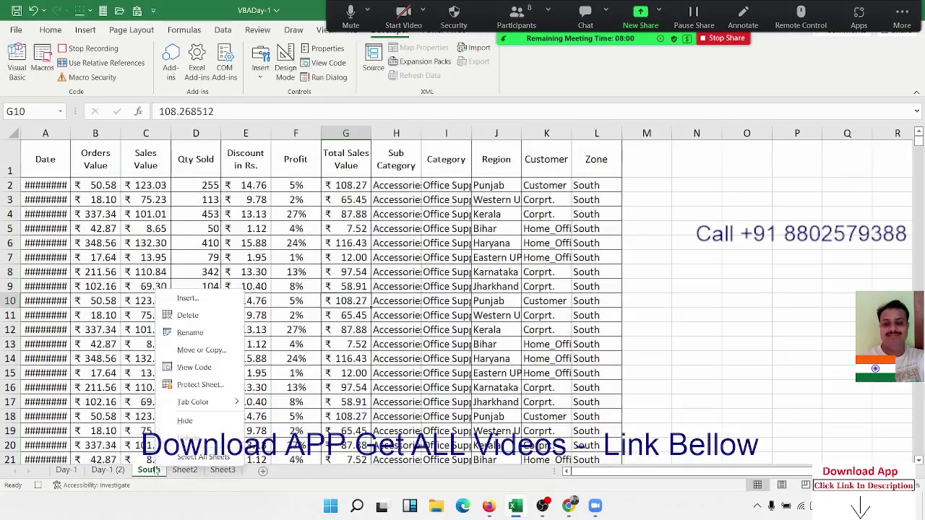
{"action": "left_click", "coordinate": [203, 350]}
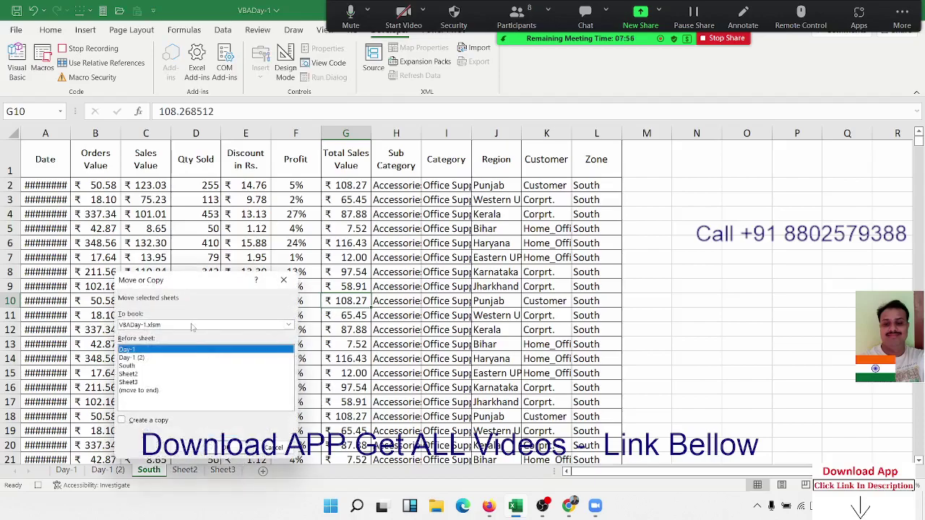
{"action": "left_click", "coordinate": [180, 327]}
{"action": "left_click", "coordinate": [173, 334]}
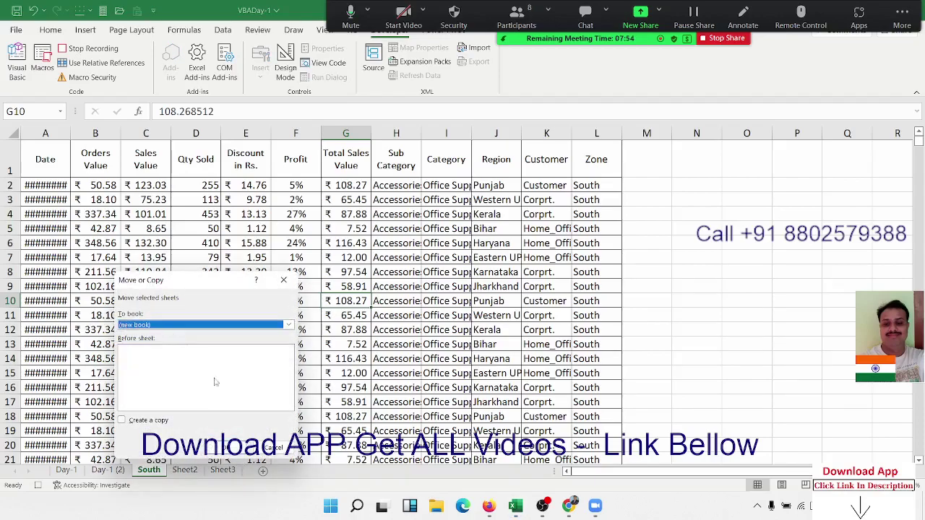
{"action": "left_click", "coordinate": [230, 446]}
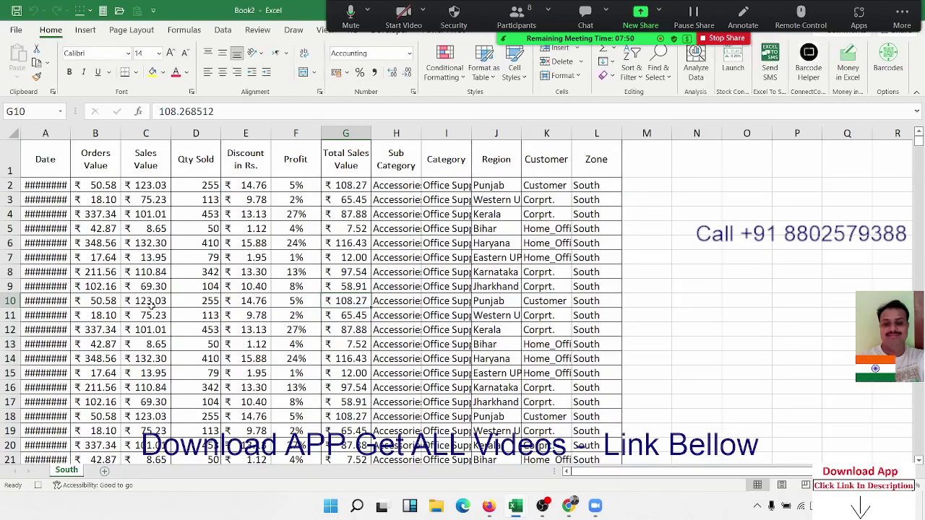
Step: Save the new workbook as South.xlsx in the 2022 folder on drive F
{"action": "key", "text": "ctrl+s"}
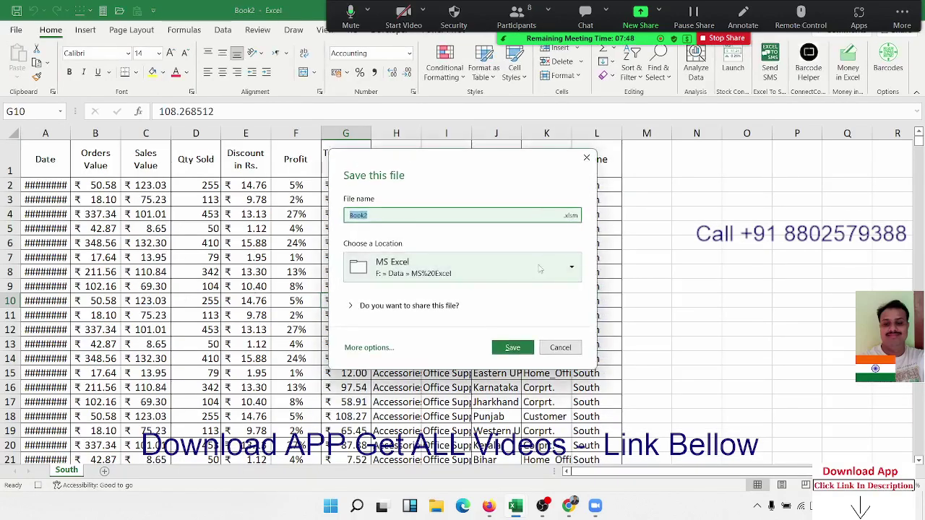
{"action": "left_click", "coordinate": [492, 278]}
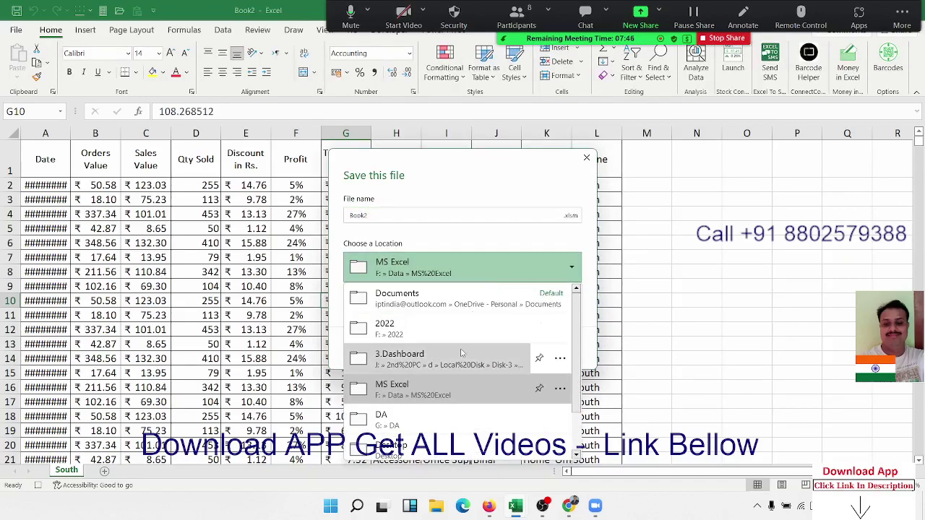
{"action": "left_click", "coordinate": [447, 331]}
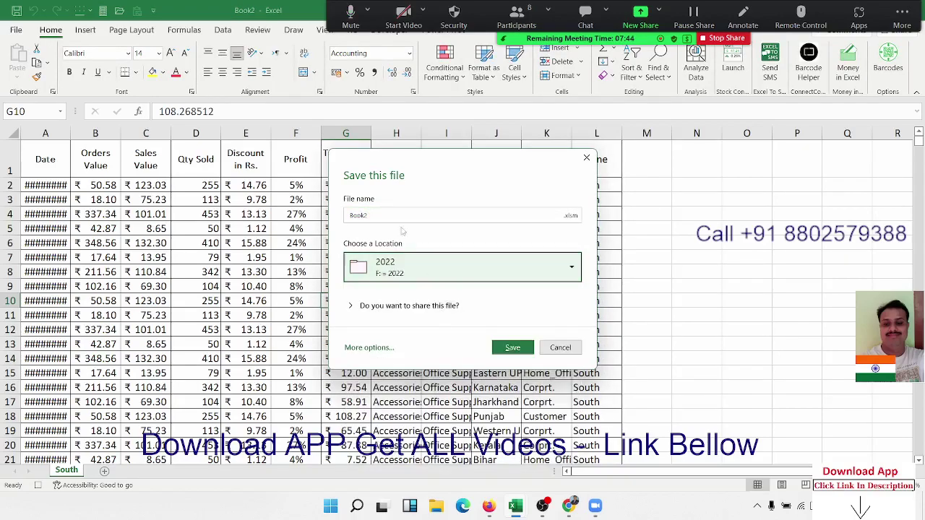
{"action": "type", "text": "s"}
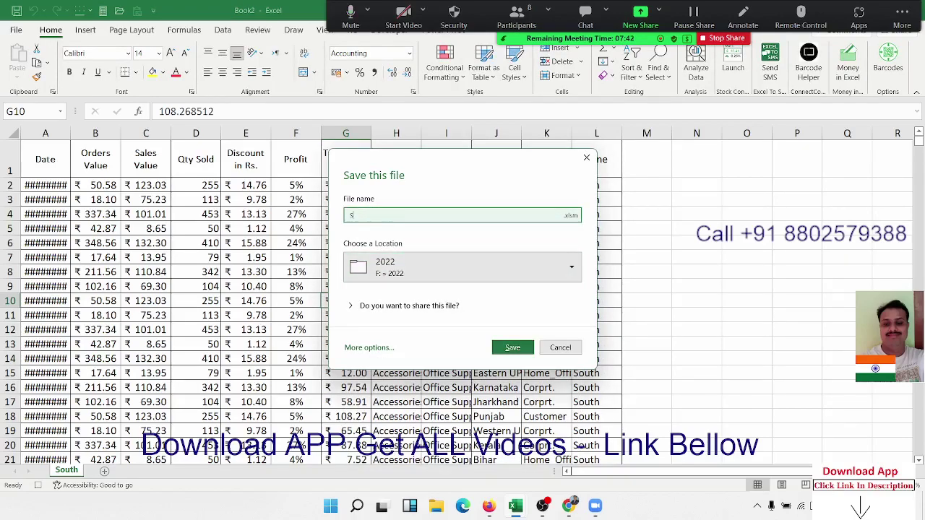
{"action": "type", "text": "outh"}
{"action": "left_click", "coordinate": [570, 215]}
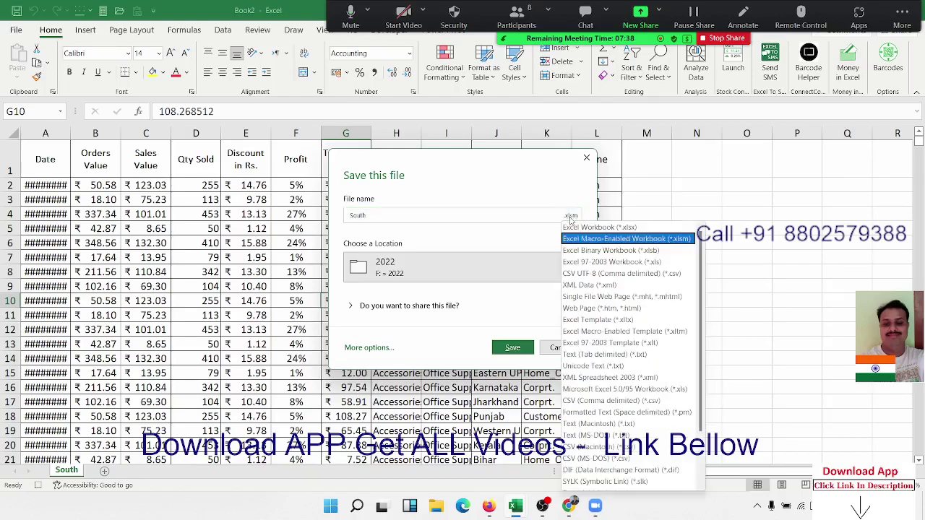
{"action": "left_click", "coordinate": [599, 226]}
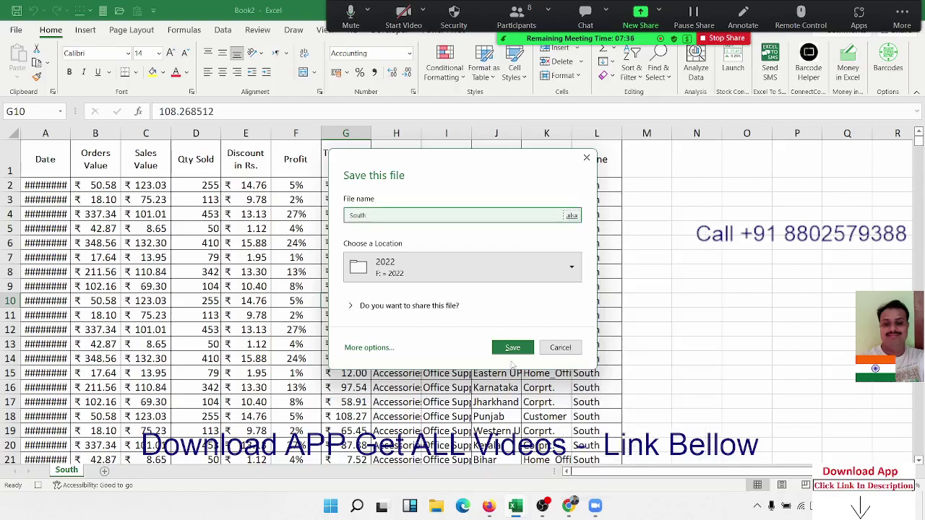
{"action": "left_click", "coordinate": [513, 348]}
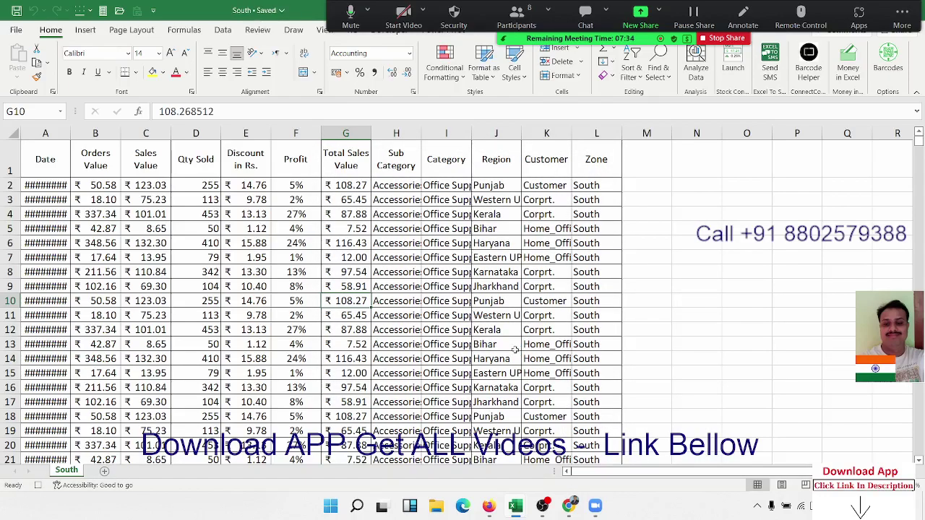
Step: Close the South workbook and remove the filter from the Day-1 (2) sheet
{"action": "left_click", "coordinate": [17, 30]}
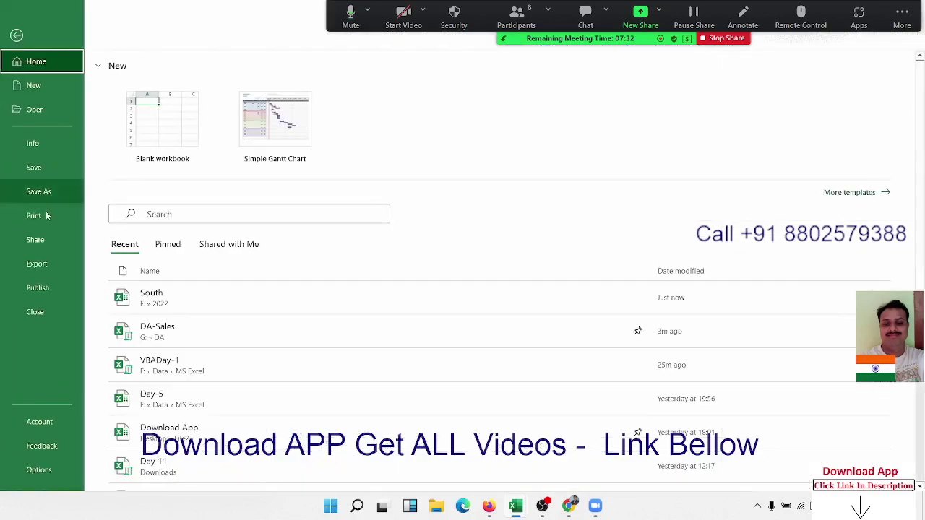
{"action": "left_click", "coordinate": [45, 307]}
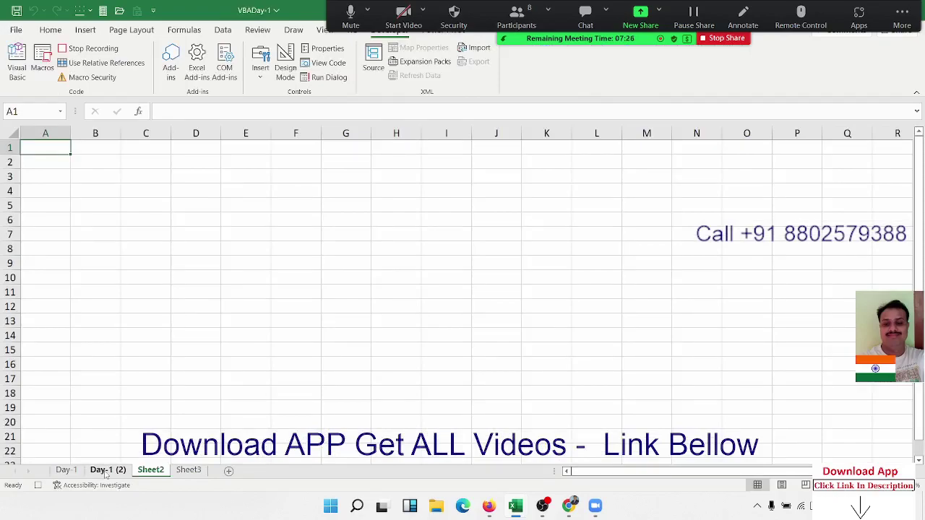
{"action": "left_click", "coordinate": [106, 470]}
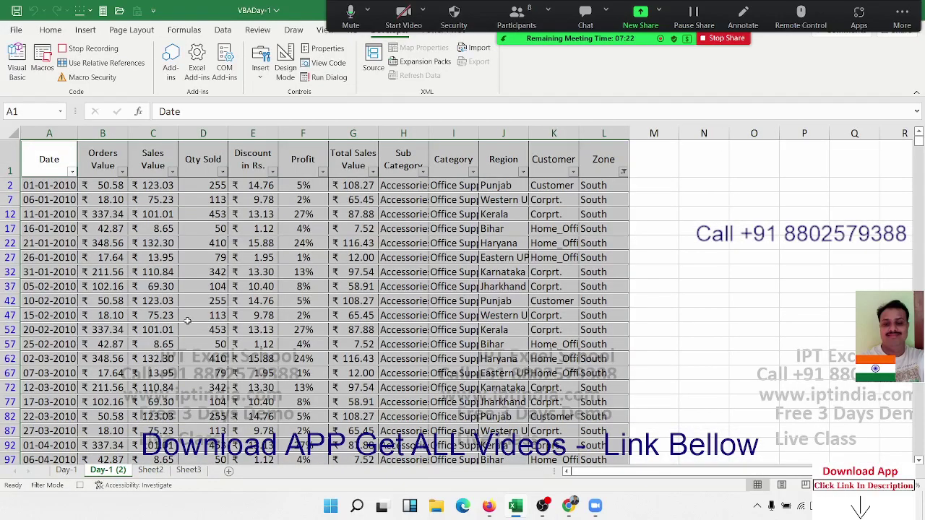
{"action": "key", "text": "ctrl+shift+l"}
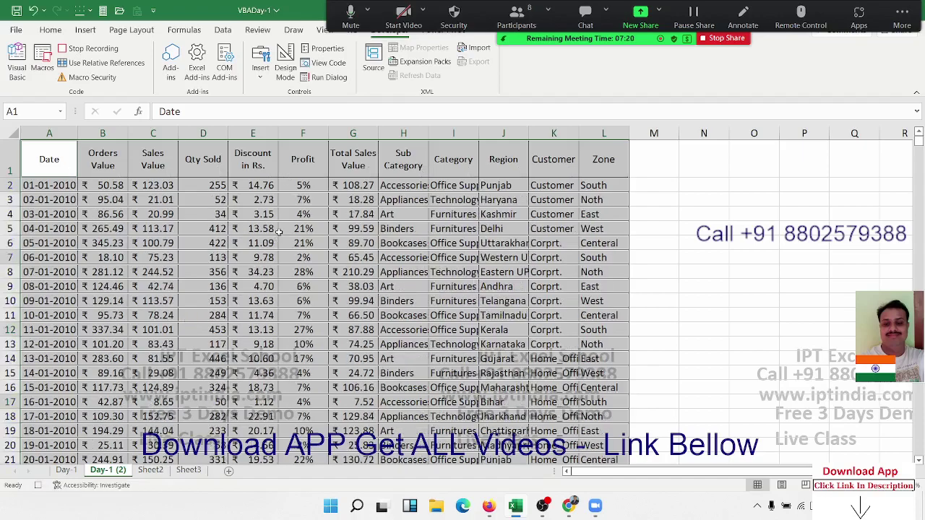
{"action": "left_click", "coordinate": [278, 231]}
Step: Stop the macro recording and open Pro_1 for editing in the VBA editor
{"action": "left_click", "coordinate": [92, 48]}
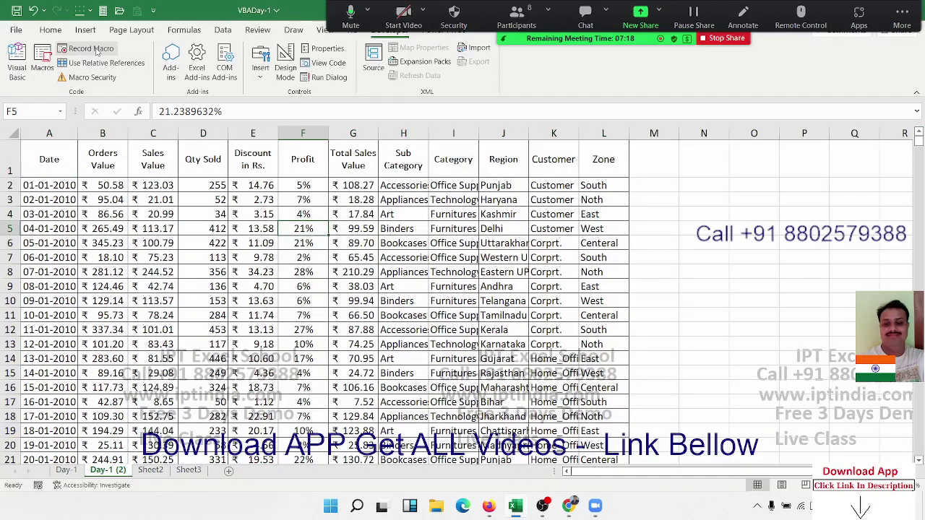
{"action": "left_click", "coordinate": [43, 63]}
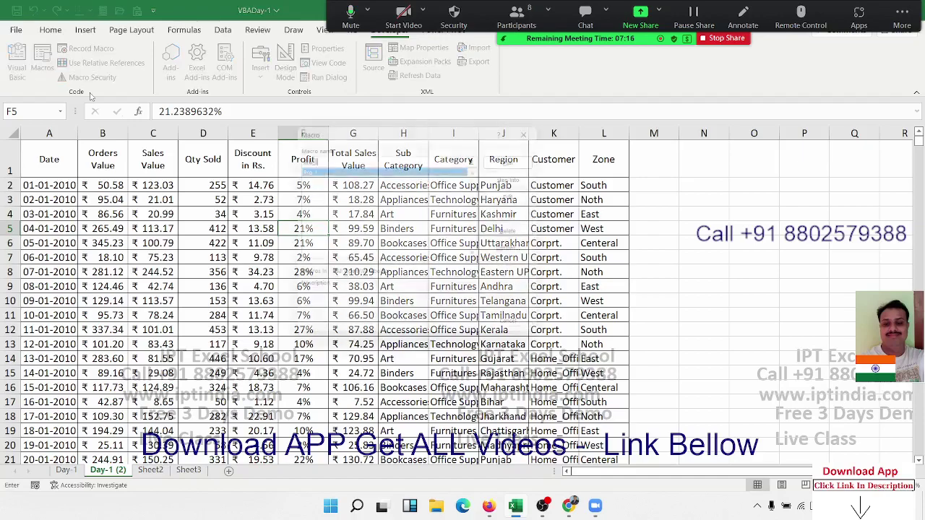
{"action": "left_click", "coordinate": [520, 195]}
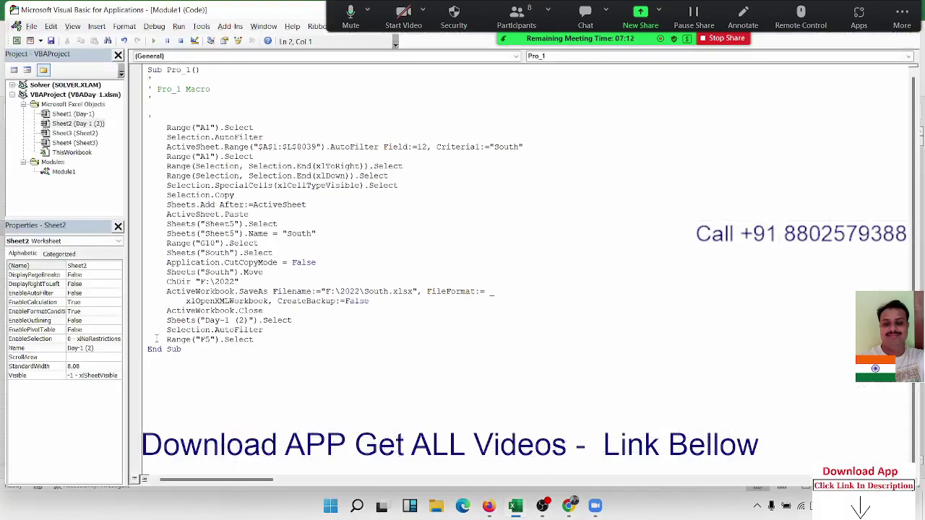
Step: Insert blank lines above End Sub in Pro_1, review the Range A1 and AutoFilter lines, then return to Excel
{"action": "left_click", "coordinate": [148, 347]}
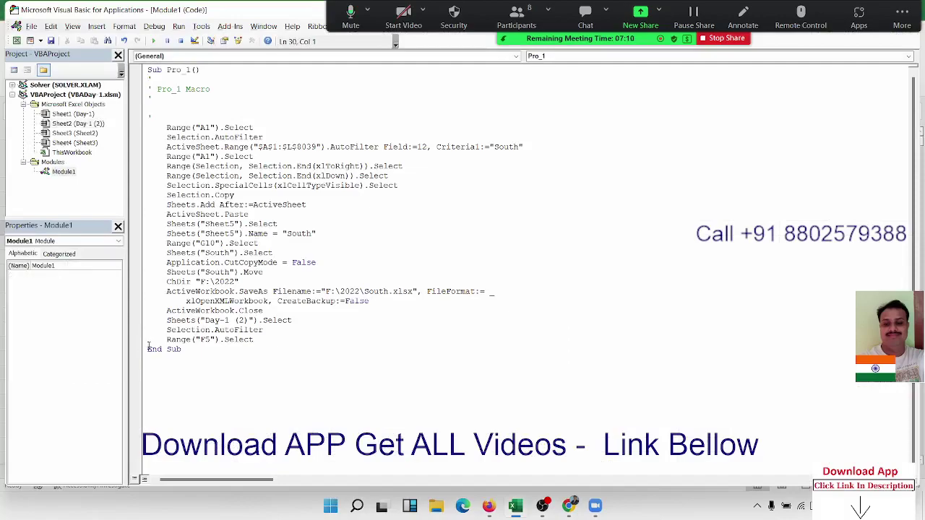
{"action": "key", "text": "Return"}
{"action": "key", "text": "Return"}
{"action": "mouse_move", "coordinate": [318, 366]}
{"action": "left_mouse_down"}
{"action": "mouse_move", "coordinate": [117, 91]}
{"action": "mouse_move", "coordinate": [121, 70]}
{"action": "left_mouse_up"}
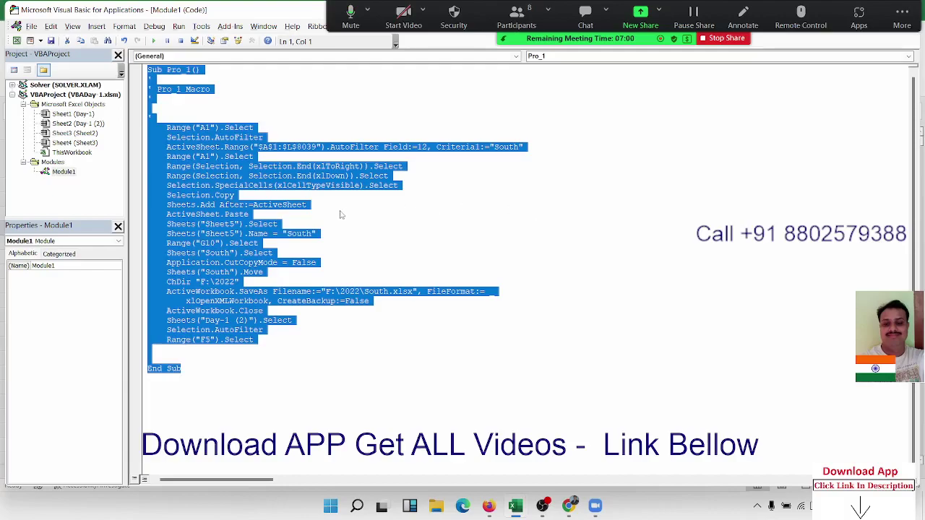
{"action": "left_click", "coordinate": [287, 204]}
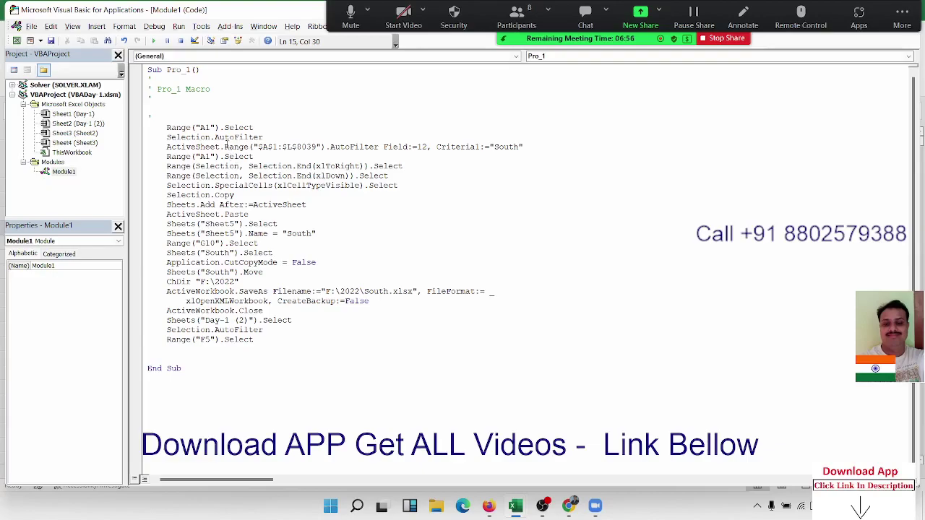
{"action": "mouse_move", "coordinate": [262, 127]}
{"action": "left_mouse_down"}
{"action": "mouse_move", "coordinate": [153, 118]}
{"action": "mouse_move", "coordinate": [264, 137]}
{"action": "left_mouse_up"}
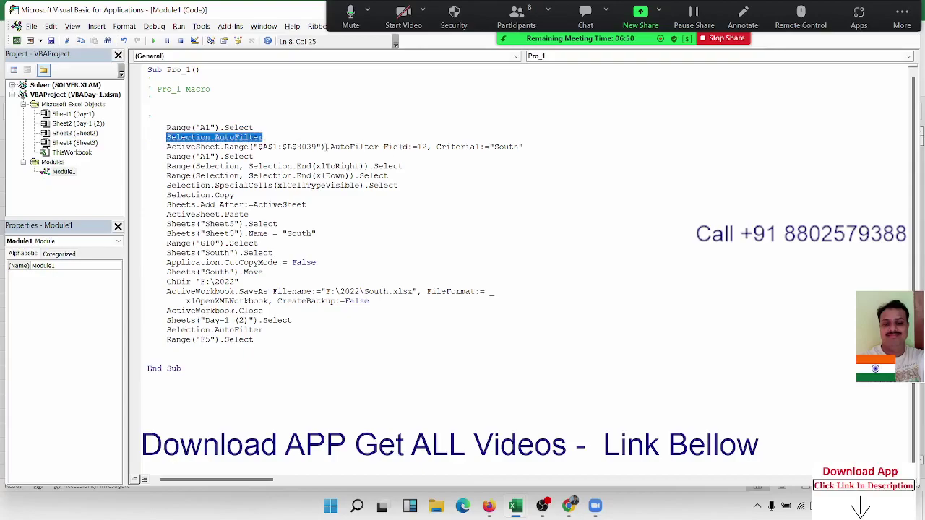
{"action": "left_click_drag", "start_coordinate": [326, 146], "coordinate": [379, 147]}
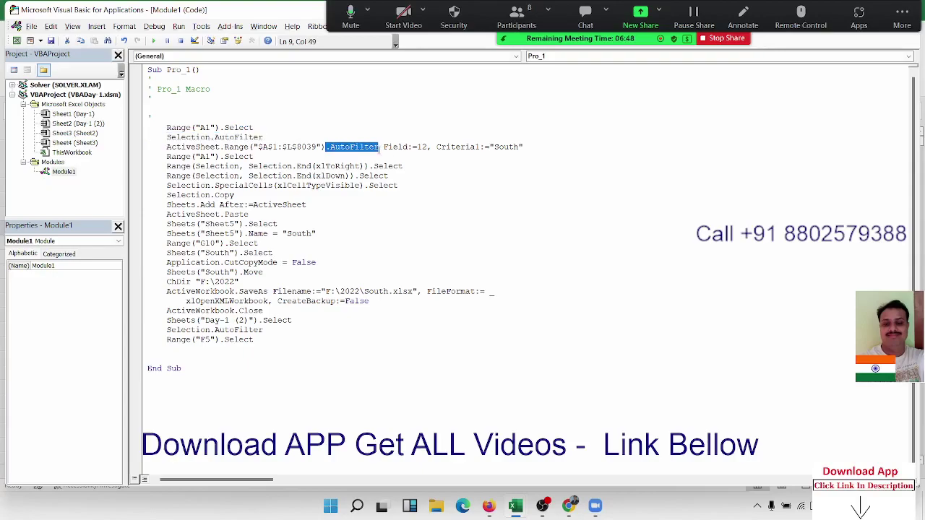
{"action": "key", "text": "alt+F11"}
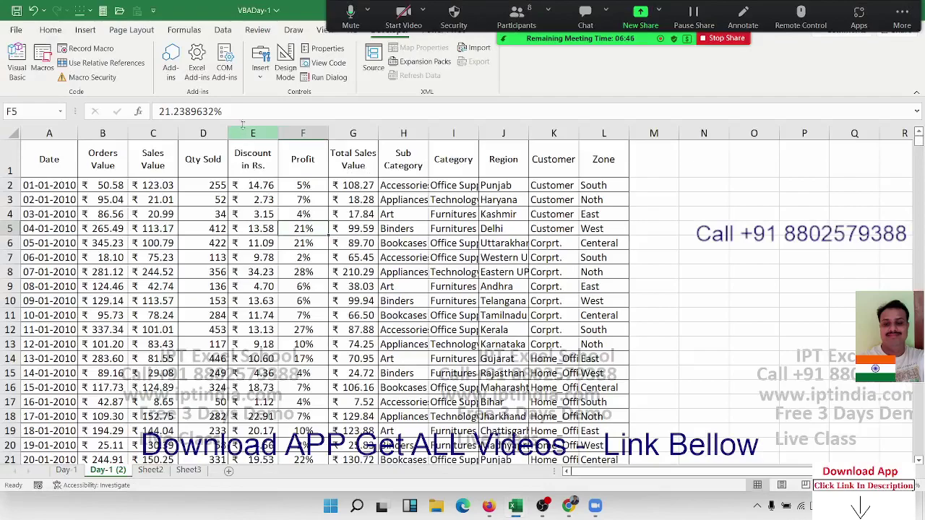
Step: Delete the Selection.AutoFilter statement from Pro_1 after checking the filter toggle in Excel
{"action": "key", "text": "ctrl+shift+l"}
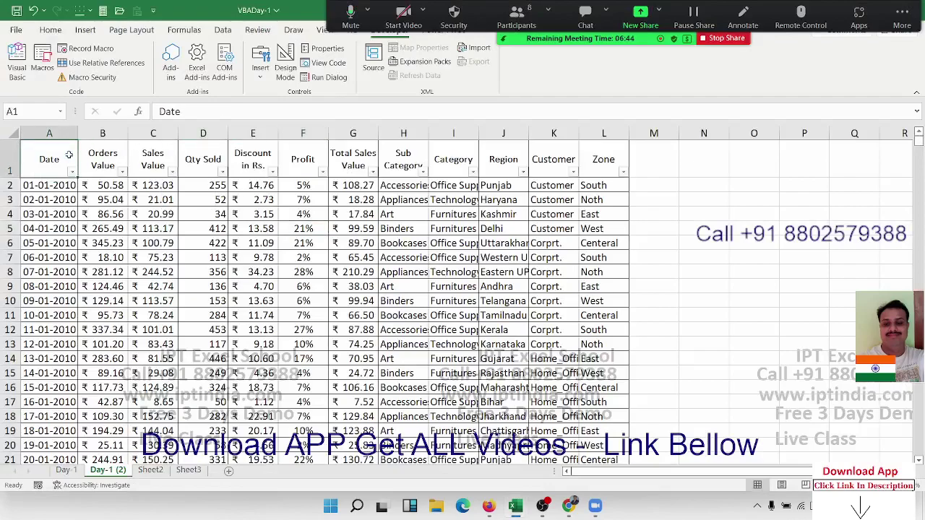
{"action": "key", "text": "ctrl+shift+l"}
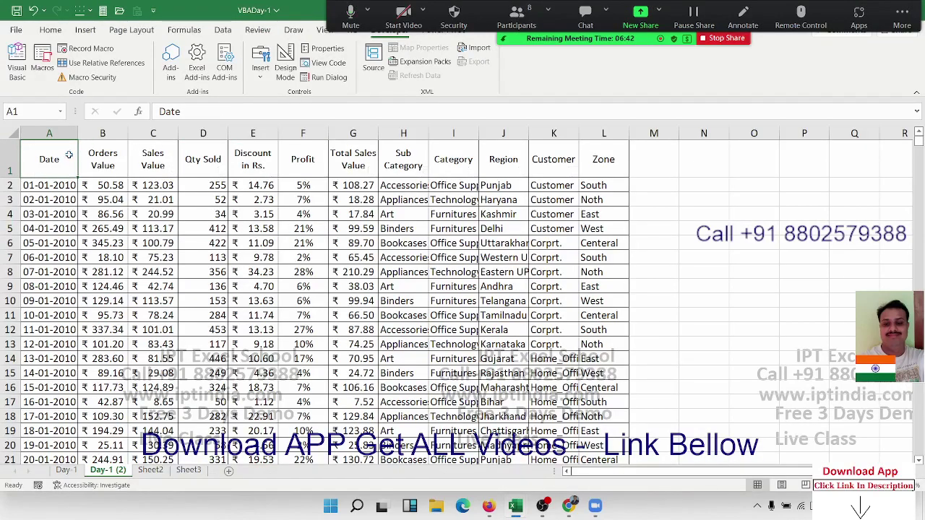
{"action": "key", "text": "alt+F11"}
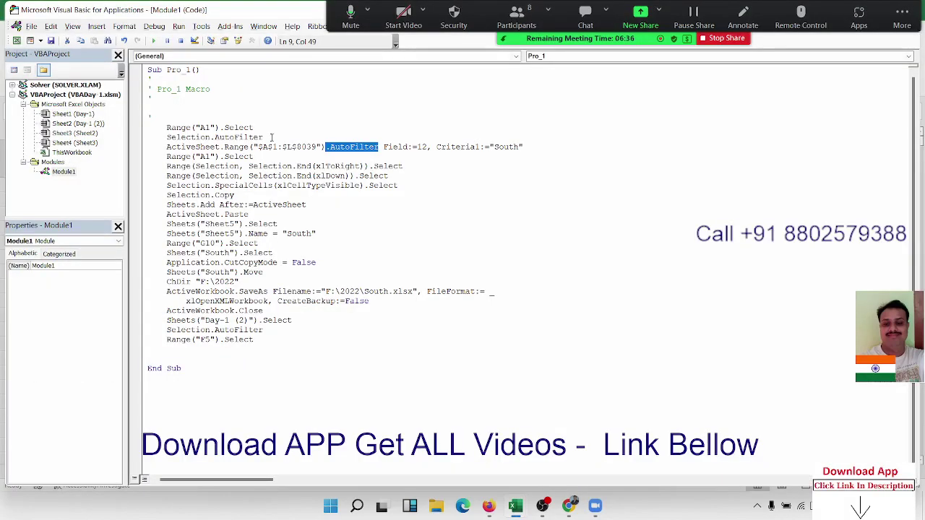
{"action": "left_click_drag", "start_coordinate": [263, 138], "coordinate": [167, 137]}
{"action": "key", "text": "Delete"}
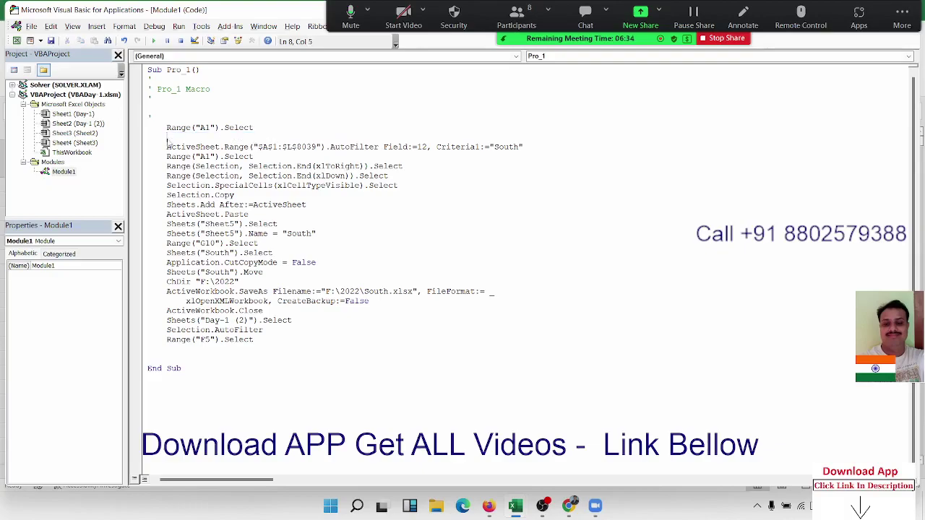
{"action": "left_click", "coordinate": [277, 147]}
{"action": "left_click_drag", "start_coordinate": [269, 147], "coordinate": [316, 147]}
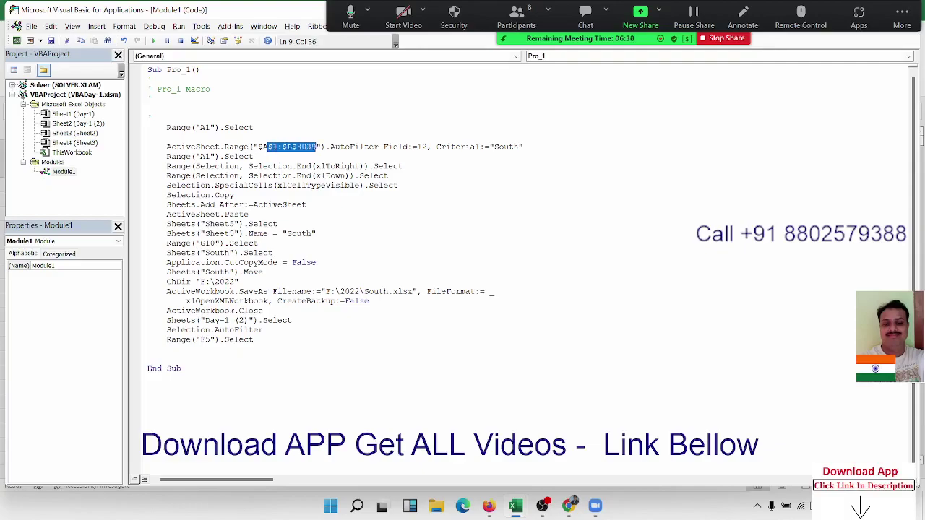
{"action": "key", "text": "alt+F11"}
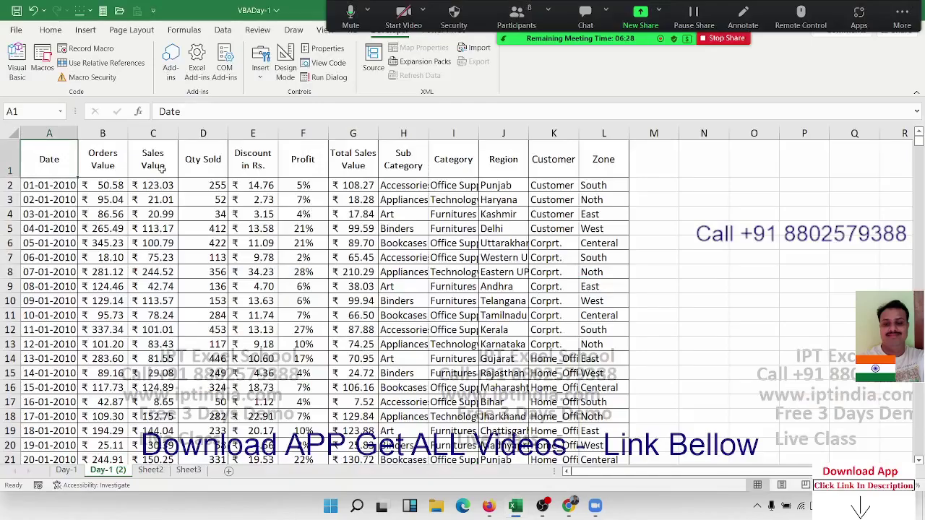
Step: Remove :$L$8039 so the AutoFilter range reads $A$1, then go back to Excel
{"action": "key", "text": "ctrl+shift+l"}
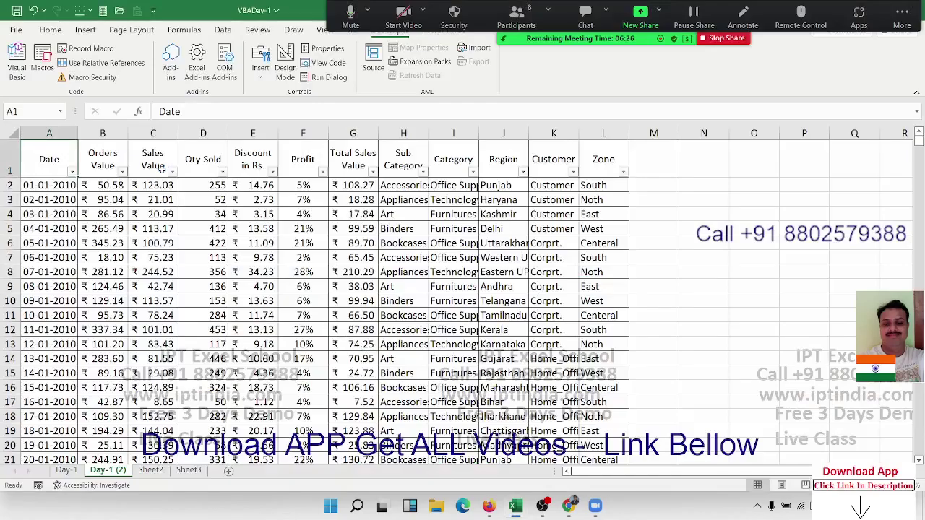
{"action": "key", "text": "ctrl+shift+l"}
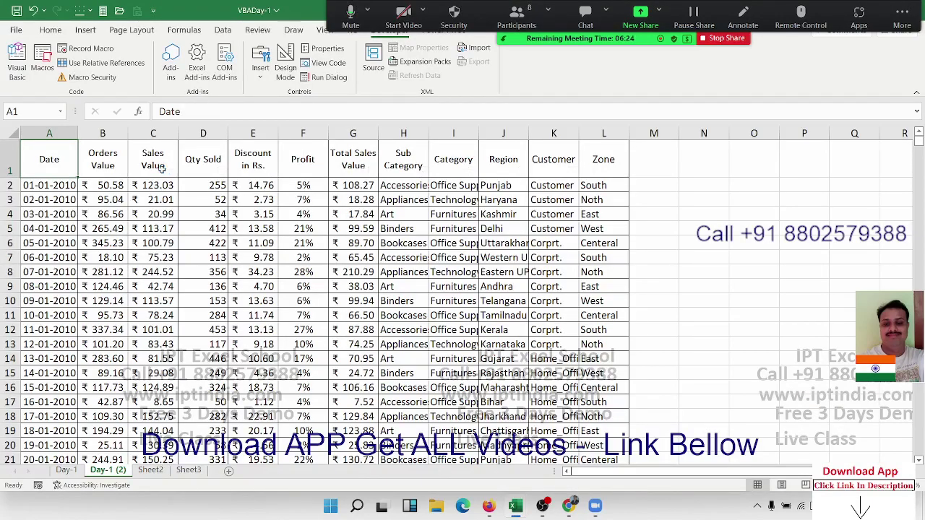
{"action": "key", "text": "alt+F11"}
{"action": "left_click", "coordinate": [285, 147]}
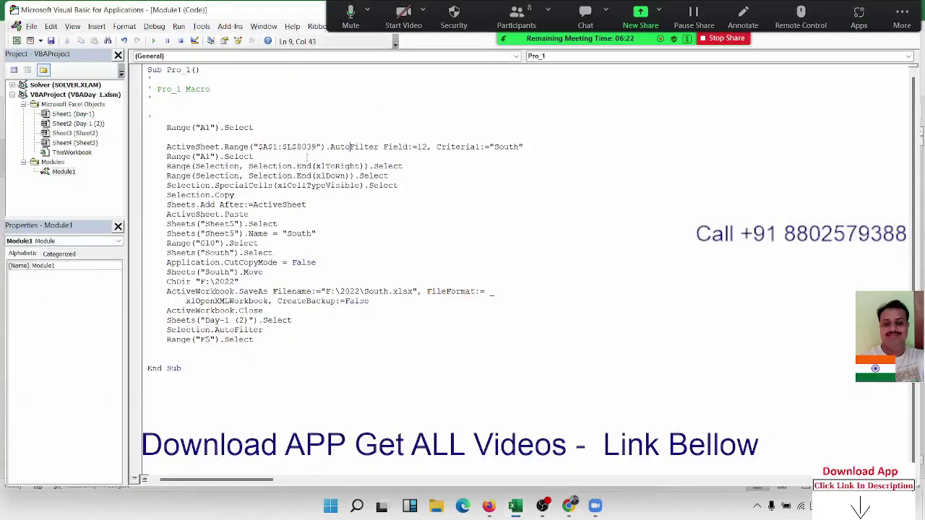
{"action": "left_click", "coordinate": [280, 147]}
{"action": "key", "text": "Delete"}
{"action": "key", "text": "Delete"}
{"action": "key", "text": "Delete"}
{"action": "key", "text": "Delete"}
{"action": "key", "text": "Delete"}
{"action": "key", "text": "Delete"}
{"action": "key", "text": "Delete"}
{"action": "key", "text": "Delete"}
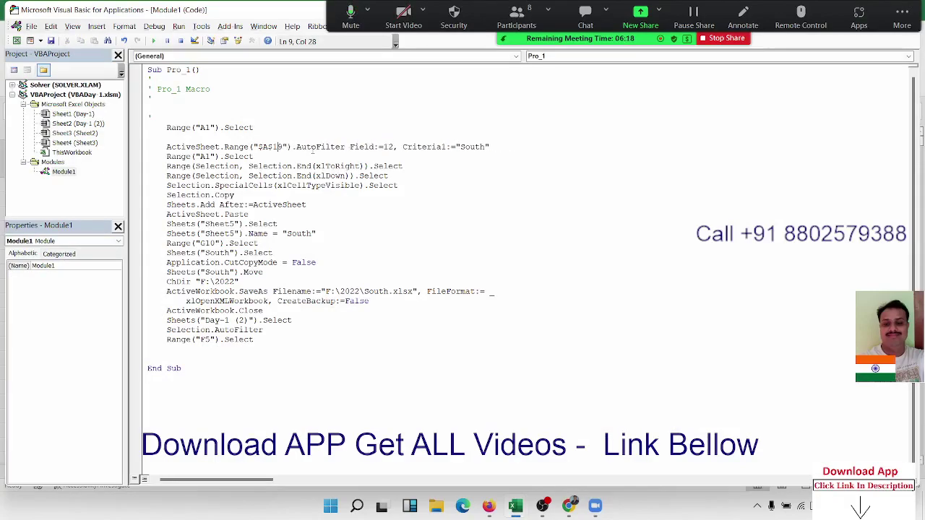
{"action": "key", "text": "Delete"}
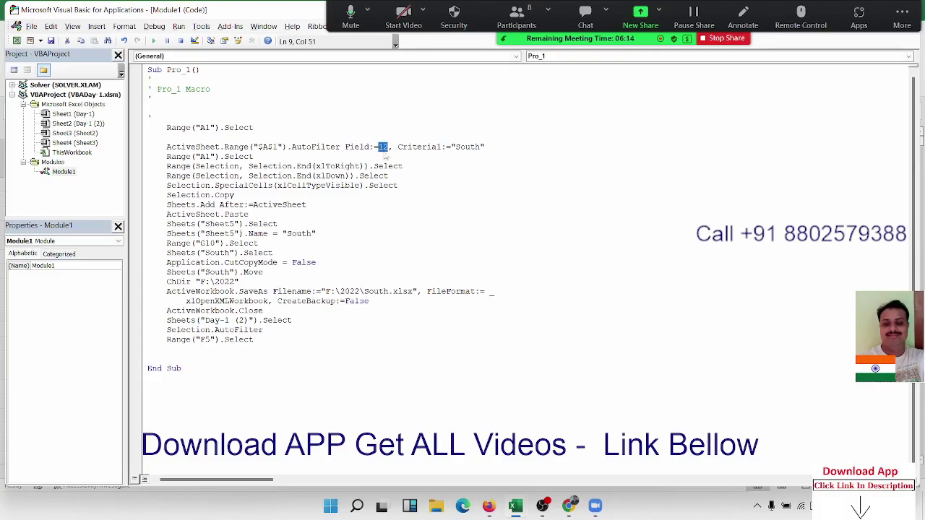
{"action": "key", "text": "alt+F11"}
Step: Select the header row A1:L1 in Excel and return to the VBA editor
{"action": "key", "text": "ctrl+shift+Right"}
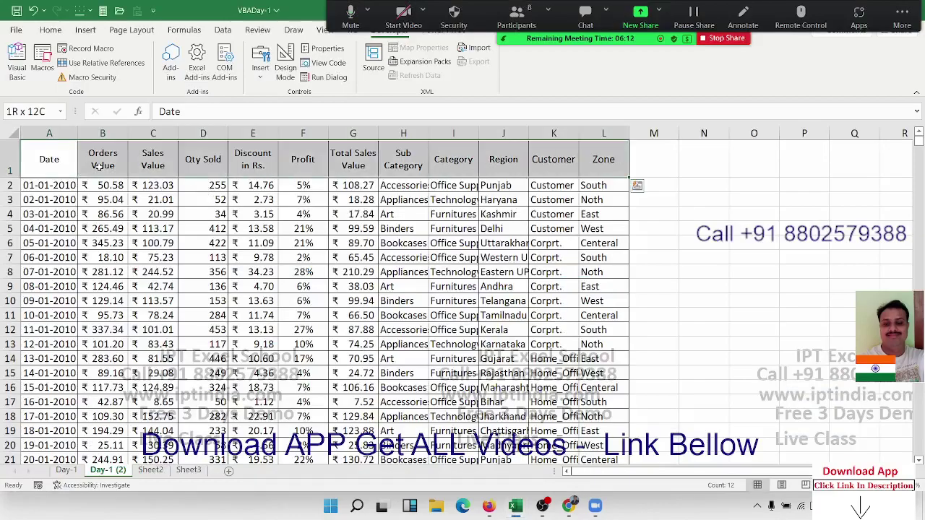
{"action": "key", "text": "ctrl+q"}
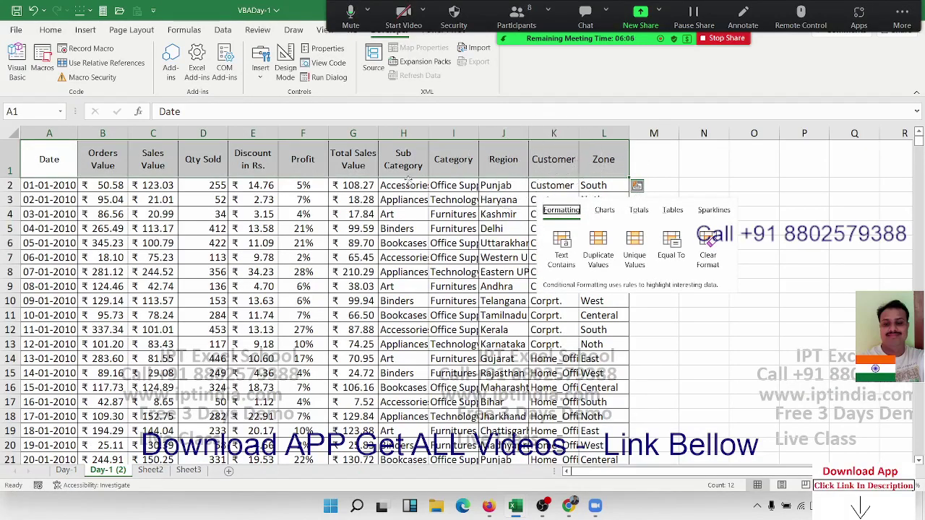
{"action": "left_click", "coordinate": [514, 161]}
{"action": "key", "text": "alt+F11"}
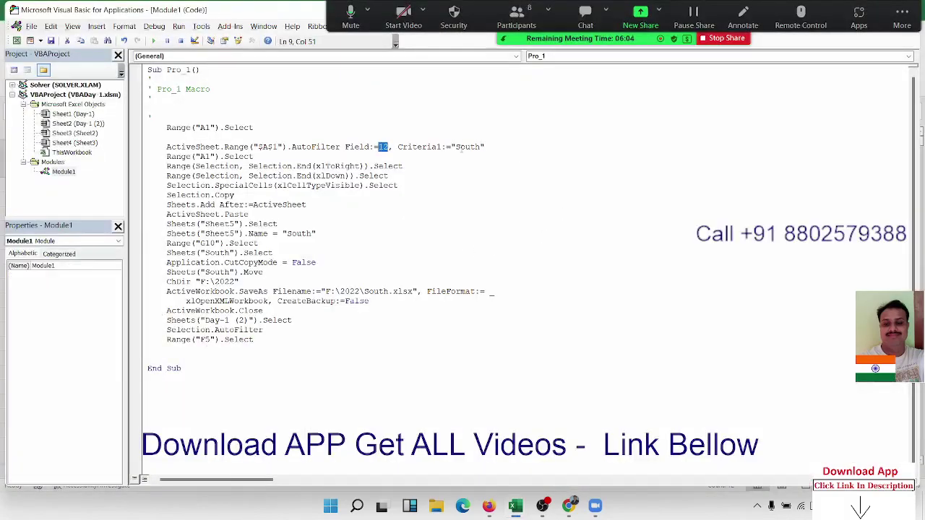
Step: Review the South filter, range, SpecialCells, Copy, Add and Paste lines, then add a blank line after ActiveSheet.Paste
{"action": "double_click", "coordinate": [467, 147]}
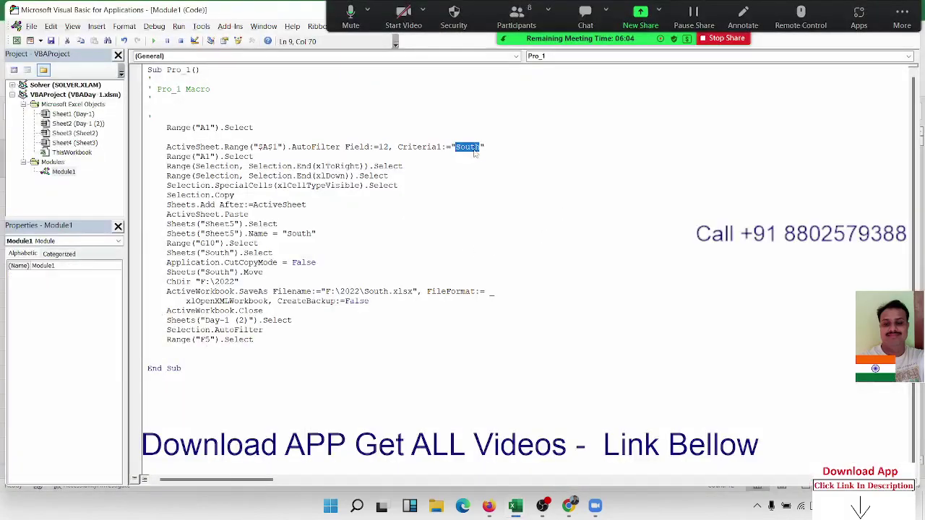
{"action": "left_click", "coordinate": [240, 165]}
{"action": "double_click", "coordinate": [241, 165]}
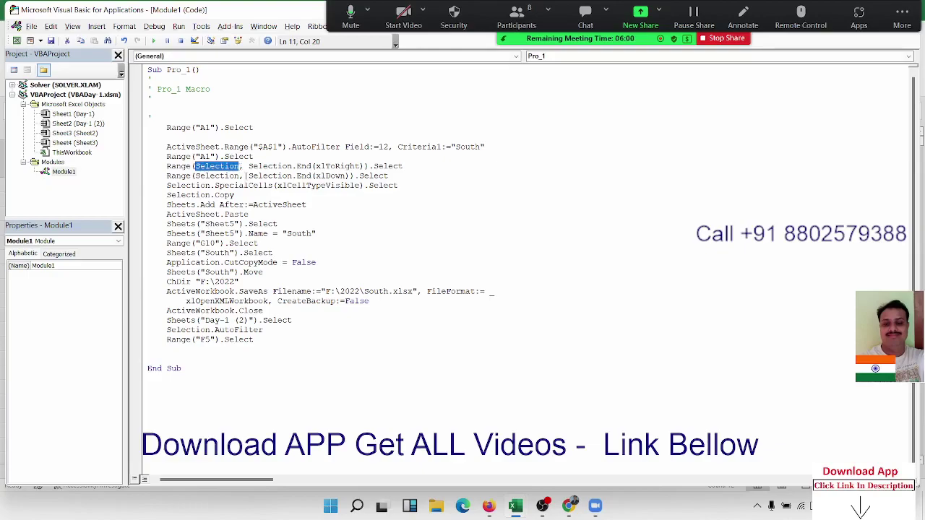
{"action": "double_click", "coordinate": [261, 176]}
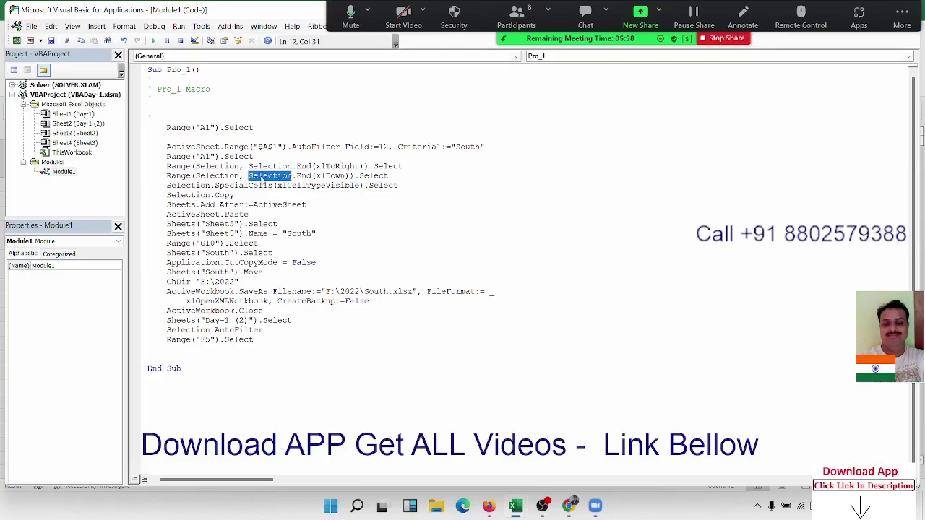
{"action": "left_click", "coordinate": [265, 185]}
{"action": "double_click", "coordinate": [265, 186]}
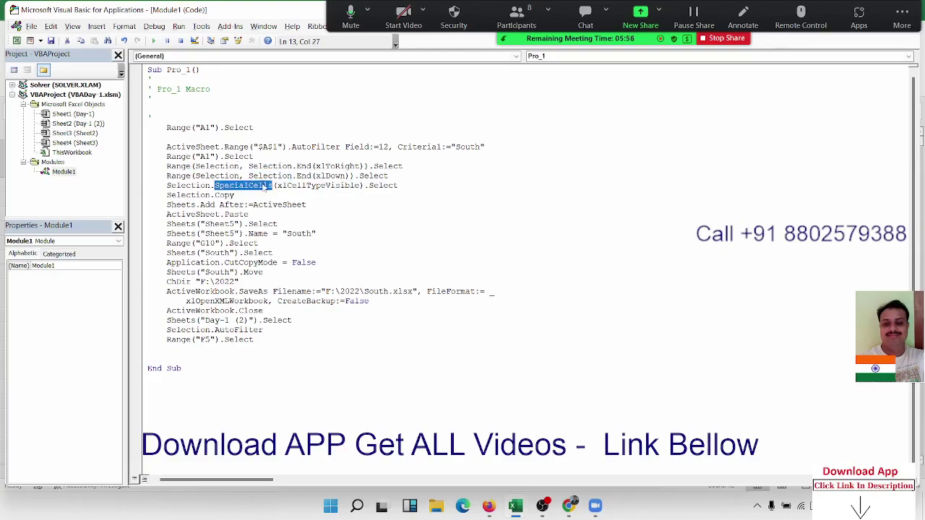
{"action": "double_click", "coordinate": [231, 196]}
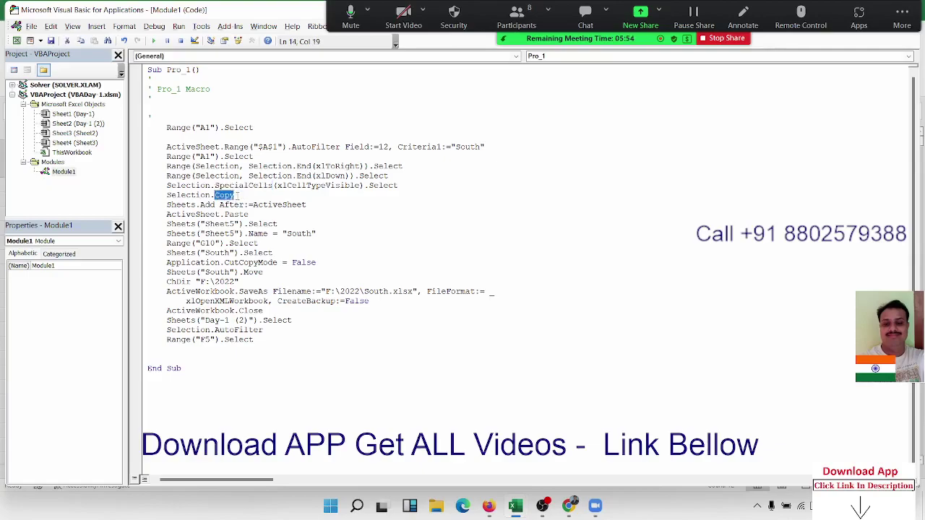
{"action": "left_click", "coordinate": [212, 205]}
{"action": "double_click", "coordinate": [208, 205]}
{"action": "double_click", "coordinate": [235, 215]}
{"action": "double_click", "coordinate": [230, 224]}
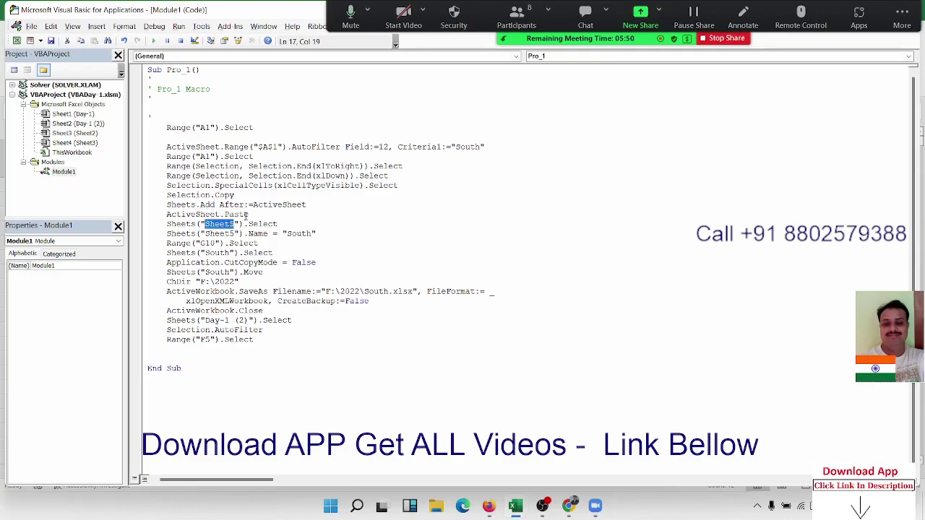
{"action": "left_click", "coordinate": [258, 213]}
{"action": "key", "text": "Return"}
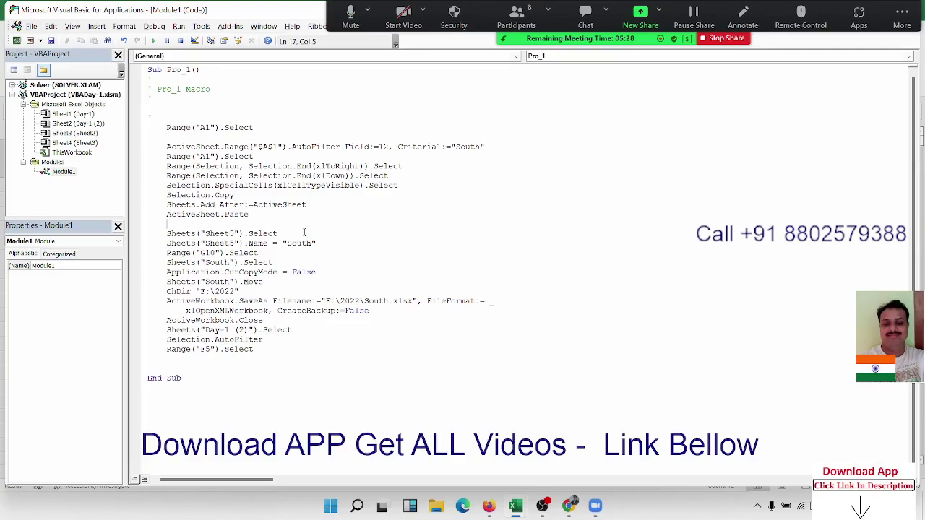
Step: Delete the Sheets("Sheet5").Select line from the Pro_1 macro
{"action": "left_click_drag", "start_coordinate": [277, 234], "coordinate": [167, 233]}
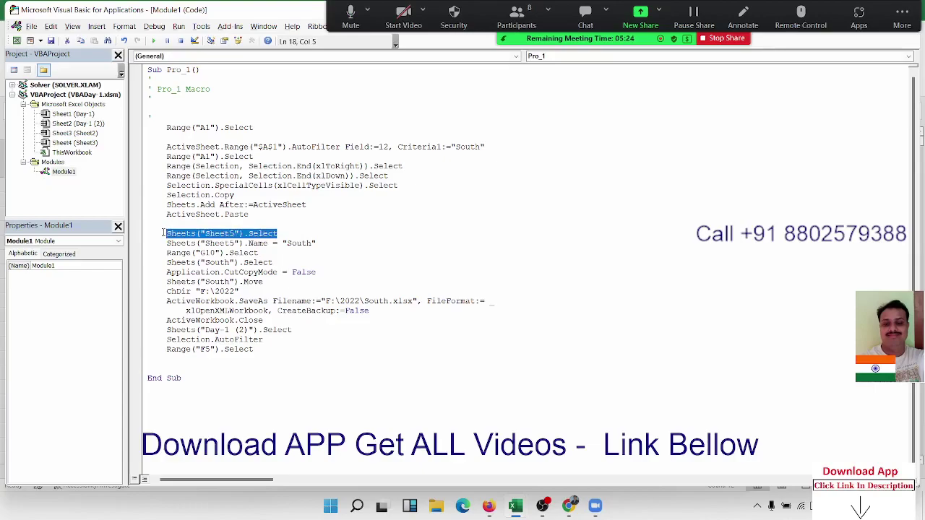
{"action": "key", "text": "Delete"}
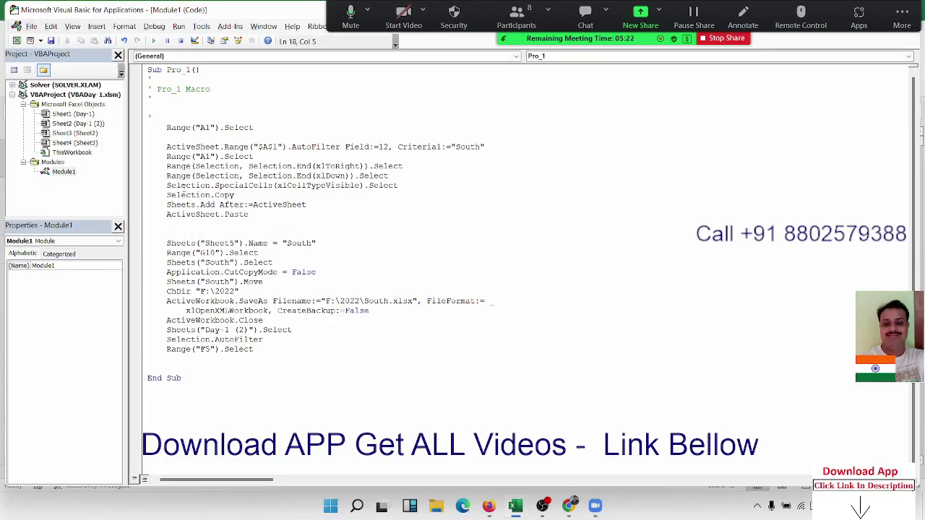
{"action": "left_click_drag", "start_coordinate": [176, 204], "coordinate": [291, 205]}
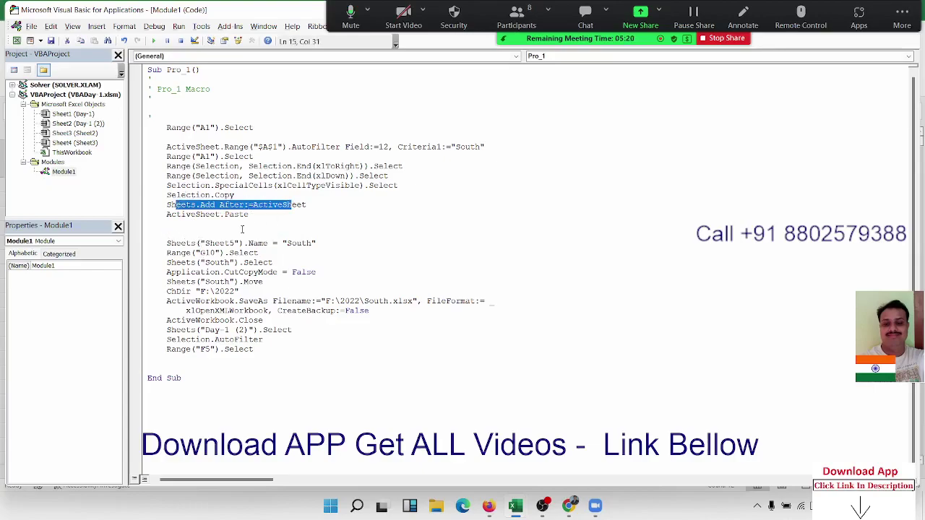
{"action": "mouse_move", "coordinate": [176, 214]}
{"action": "left_mouse_down"}
{"action": "mouse_move", "coordinate": [241, 206]}
{"action": "mouse_move", "coordinate": [246, 215]}
{"action": "left_mouse_up"}
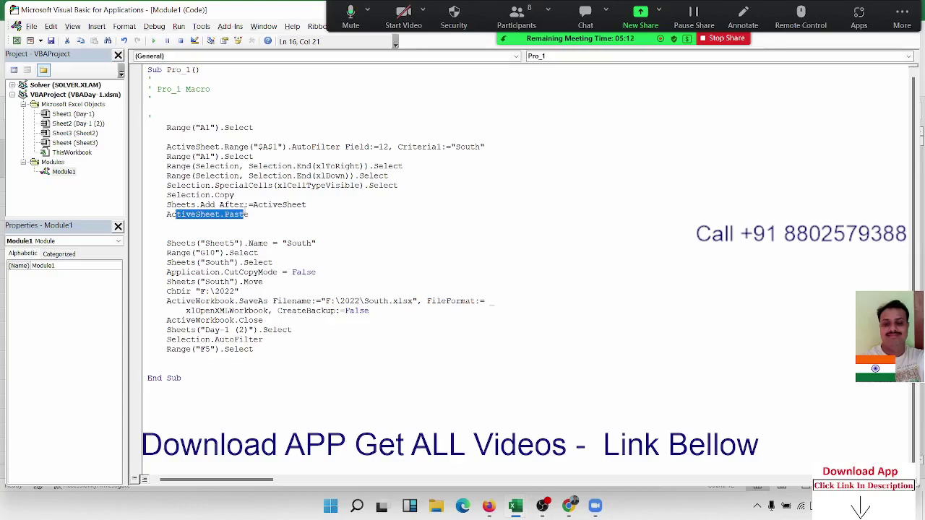
{"action": "left_click", "coordinate": [231, 232]}
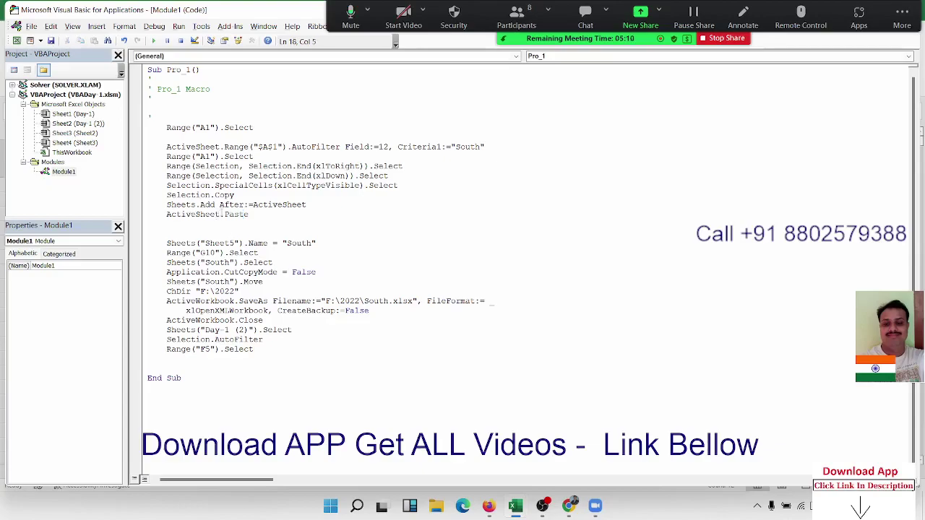
Step: Clear Excel's copy marquee, then take ActiveSheet from the paste line to replace the Sheet5 reference
{"action": "left_click_drag", "start_coordinate": [220, 215], "coordinate": [160, 217]}
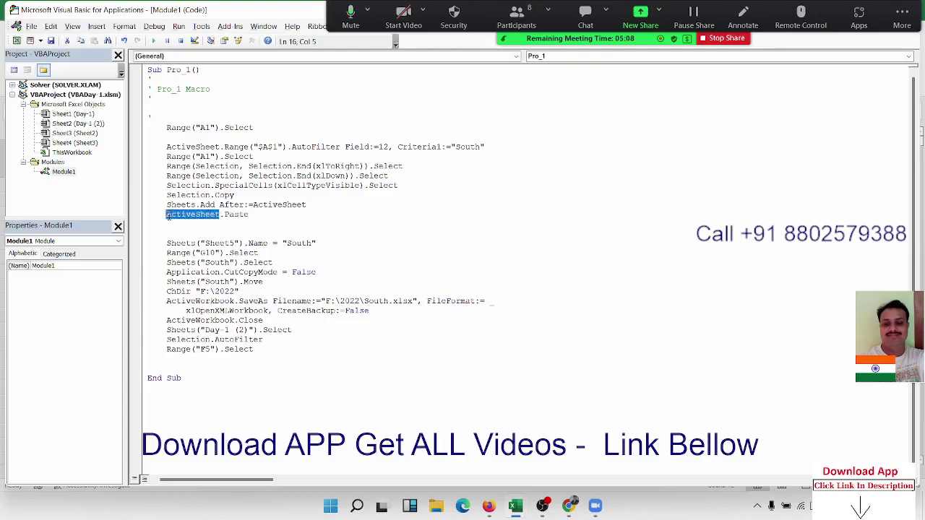
{"action": "key", "text": "alt+F11"}
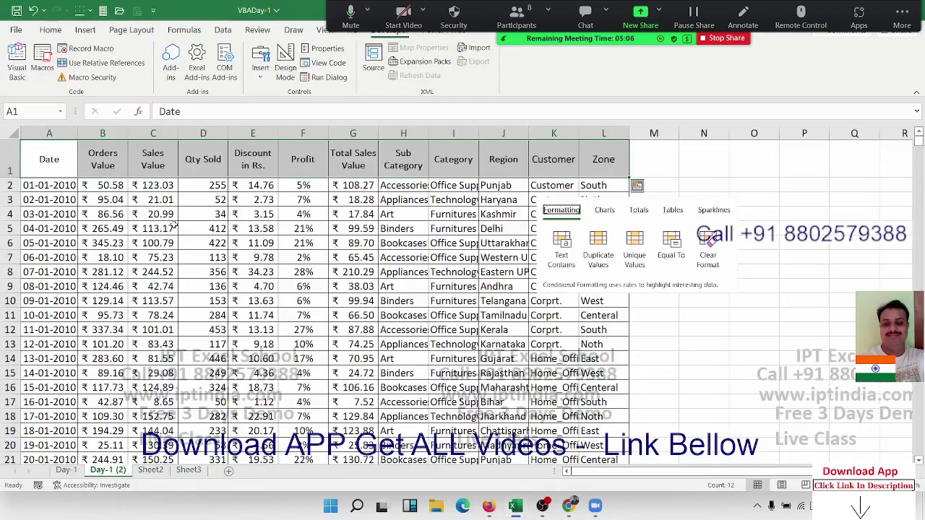
{"action": "key", "text": "Escape"}
{"action": "key", "text": "alt+F11"}
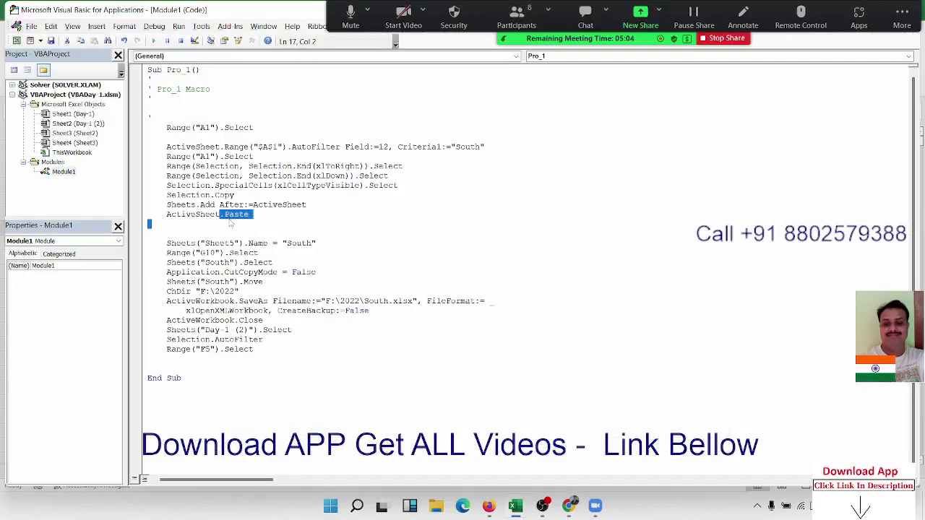
{"action": "left_click_drag", "start_coordinate": [166, 215], "coordinate": [220, 215]}
{"action": "key", "text": "ctrl+c"}
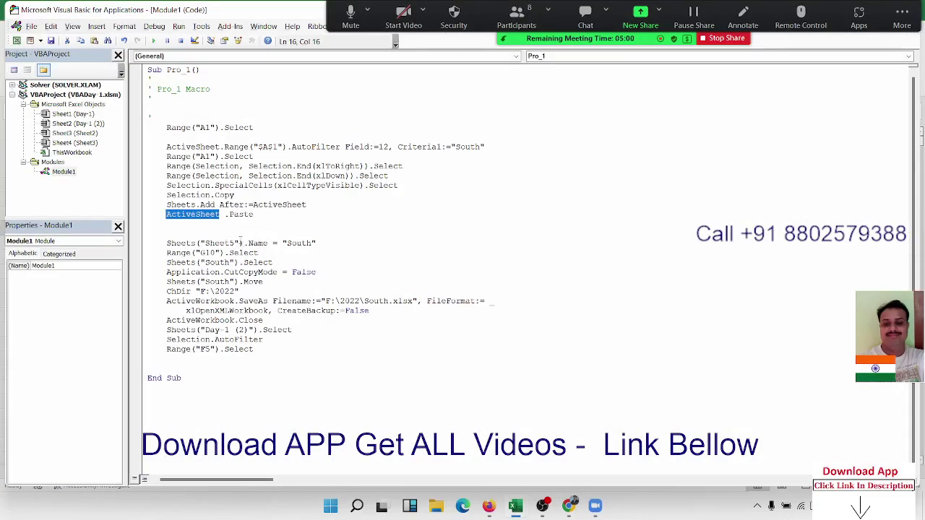
{"action": "left_click", "coordinate": [243, 243]}
{"action": "left_click_drag", "start_coordinate": [243, 242], "coordinate": [166, 243]}
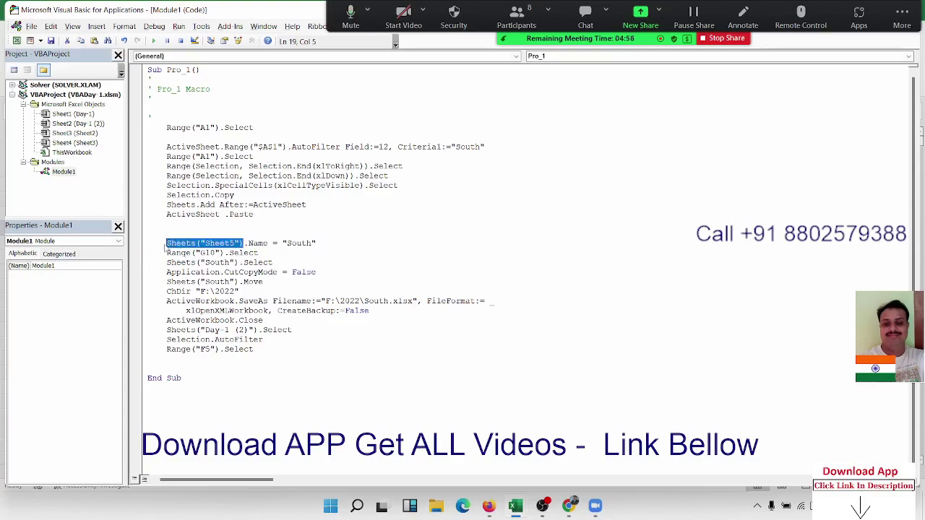
Step: Put ActiveSheet in place of Sheets("Sheet5") and delete the Range("G10") and Sheets("South") select lines
{"action": "key", "text": "ctrl+v"}
{"action": "left_click", "coordinate": [239, 264]}
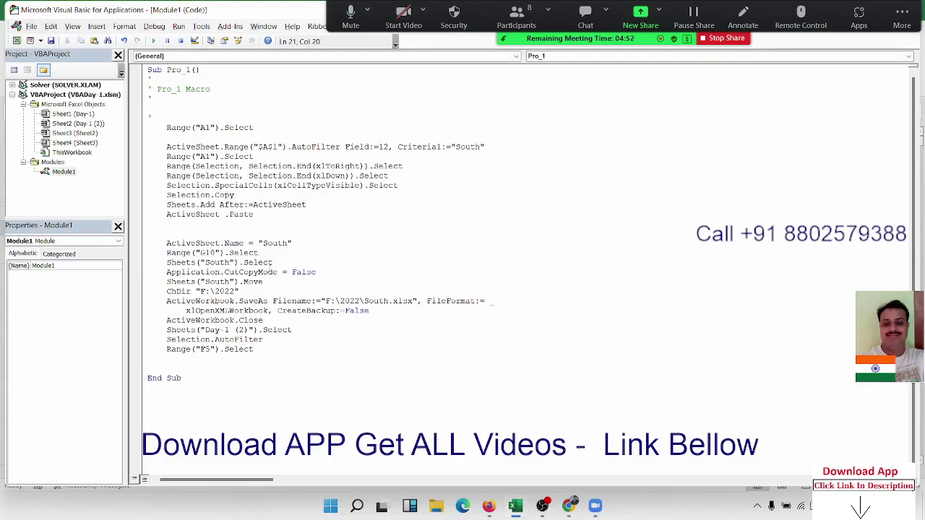
{"action": "left_click_drag", "start_coordinate": [273, 263], "coordinate": [165, 261]}
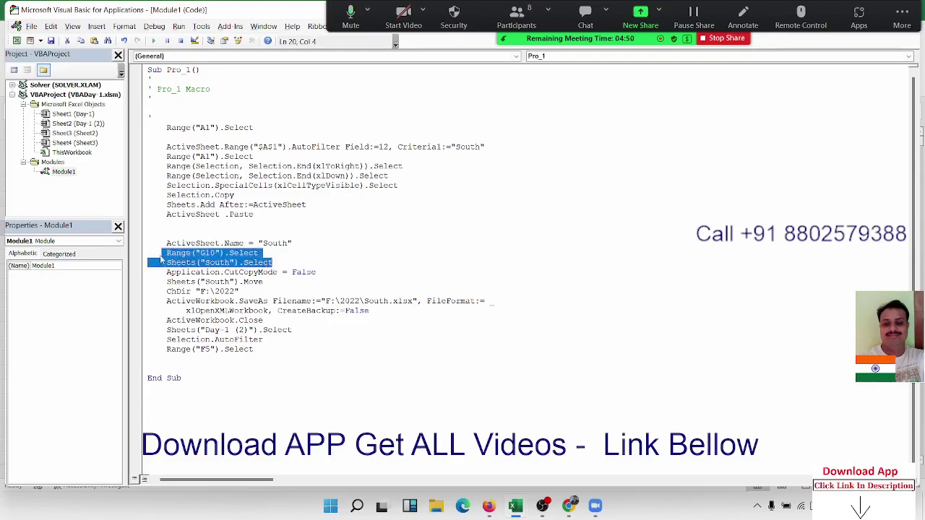
{"action": "key", "text": "Delete"}
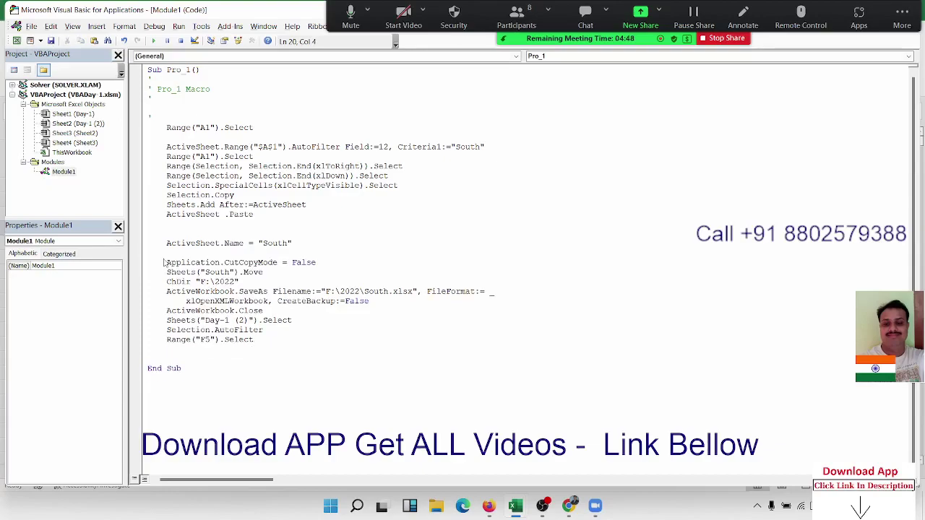
{"action": "key", "text": "BackSpace"}
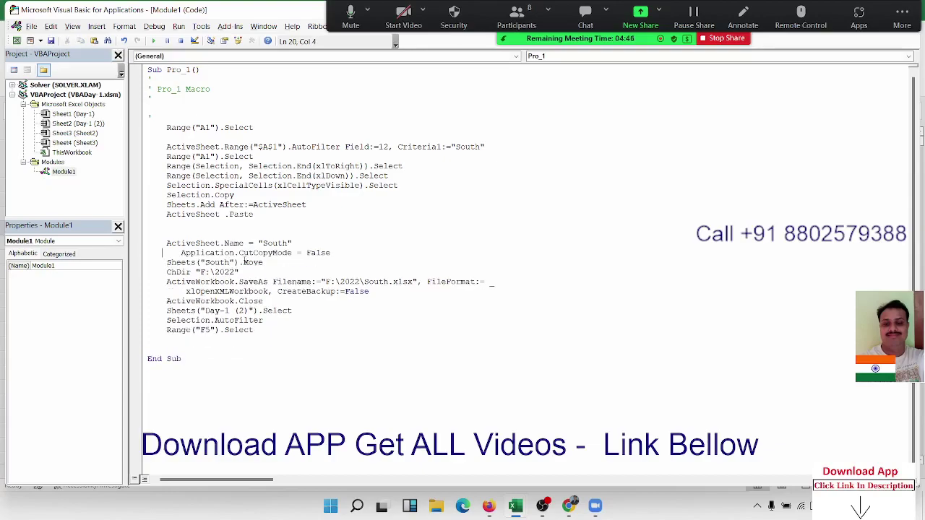
Step: Change the move line to use ActiveSheet instead of Sheets("South")
{"action": "left_click_drag", "start_coordinate": [238, 263], "coordinate": [168, 263]}
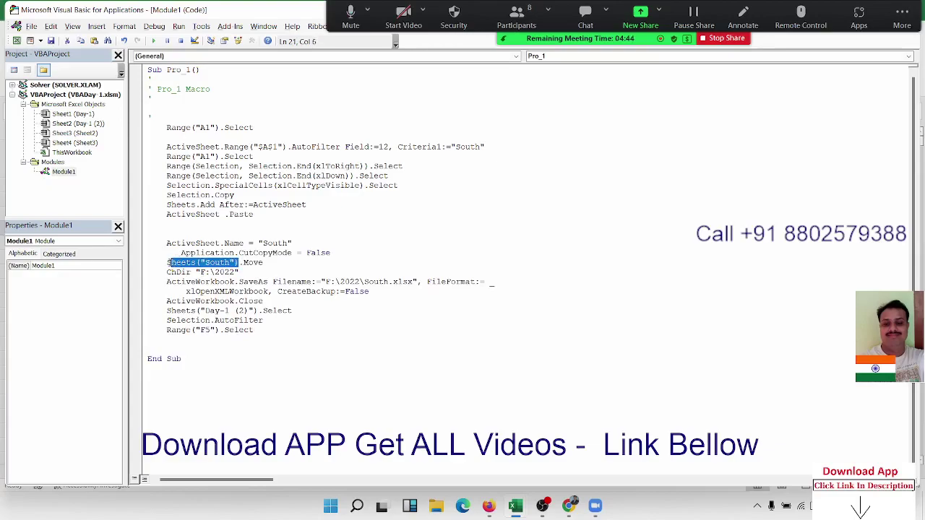
{"action": "type", "text": "ActiveSheet"}
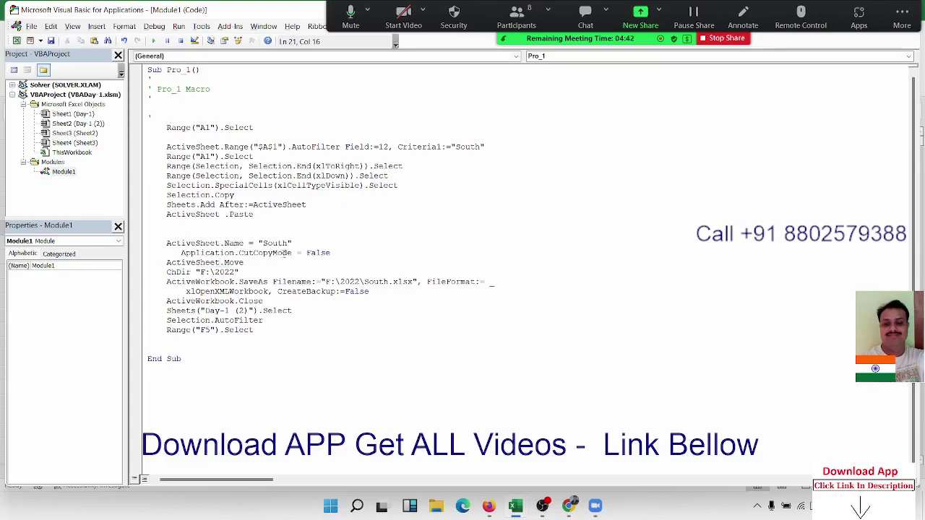
{"action": "left_click", "coordinate": [284, 253]}
Step: Copy and paste cell N3 in Excel, clear the copy marquee, and return to the code
{"action": "key", "text": "alt+F11"}
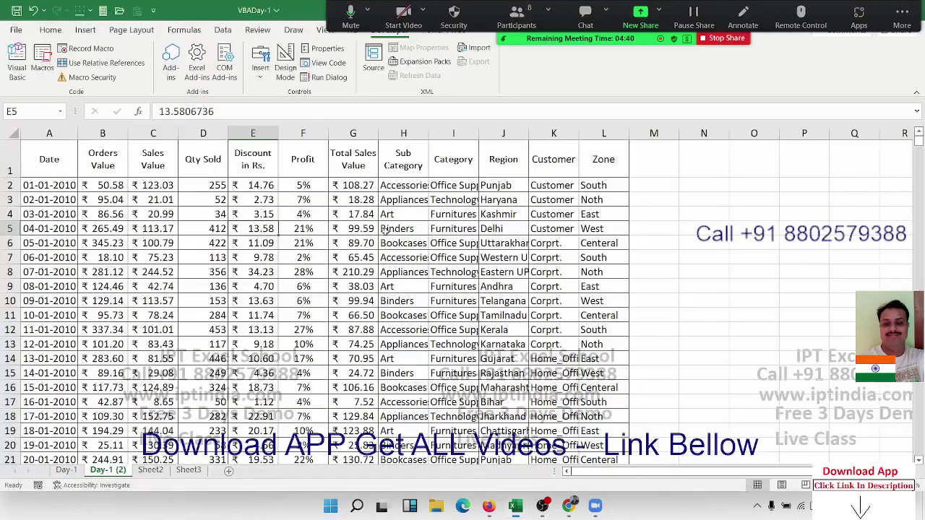
{"action": "left_click", "coordinate": [708, 196]}
{"action": "key", "text": "ctrl+c"}
{"action": "key", "text": "ctrl+v"}
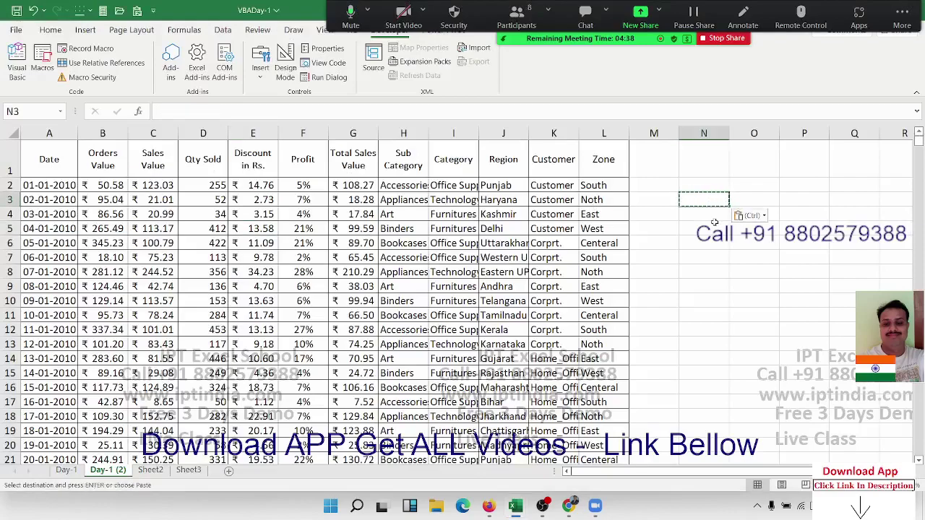
{"action": "key", "text": "Escape"}
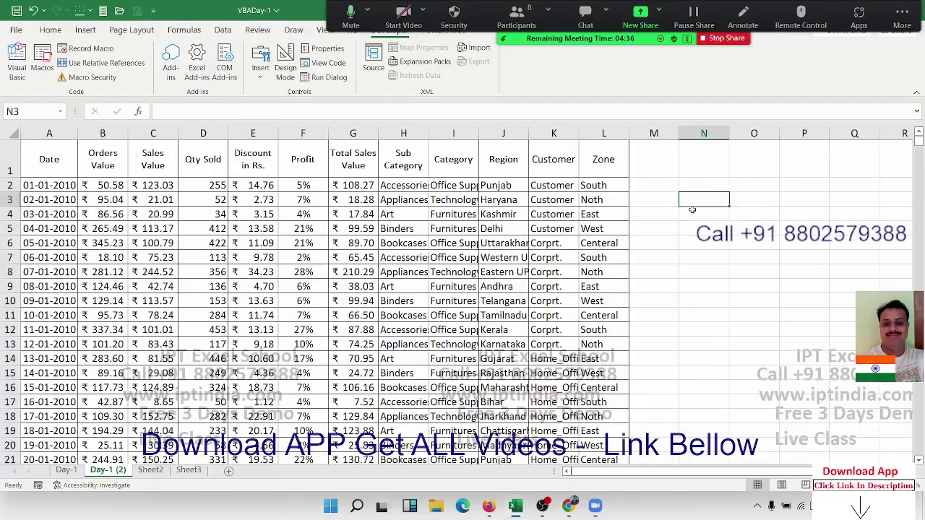
{"action": "key", "text": "alt+F11"}
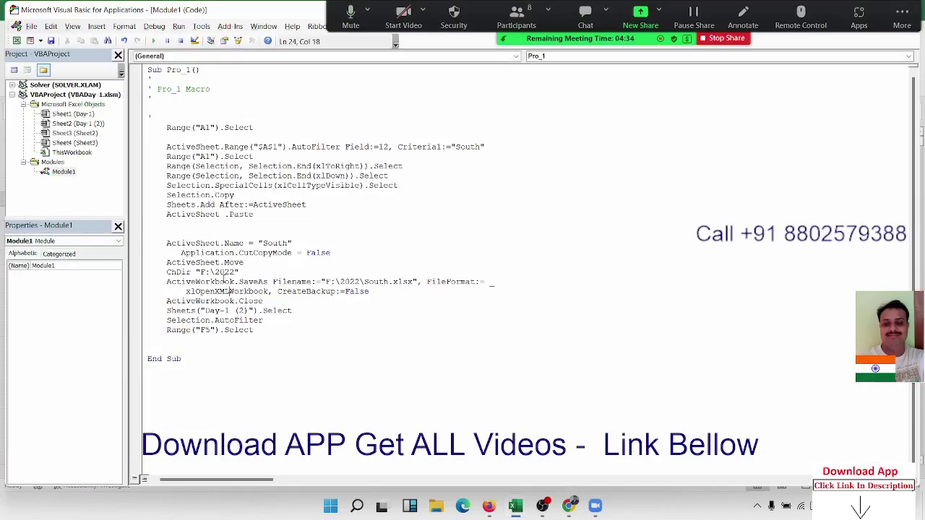
Step: Delete the ChDir "F:\2022" line and the trailing Range("F5").Select line
{"action": "left_click_drag", "start_coordinate": [239, 272], "coordinate": [149, 272]}
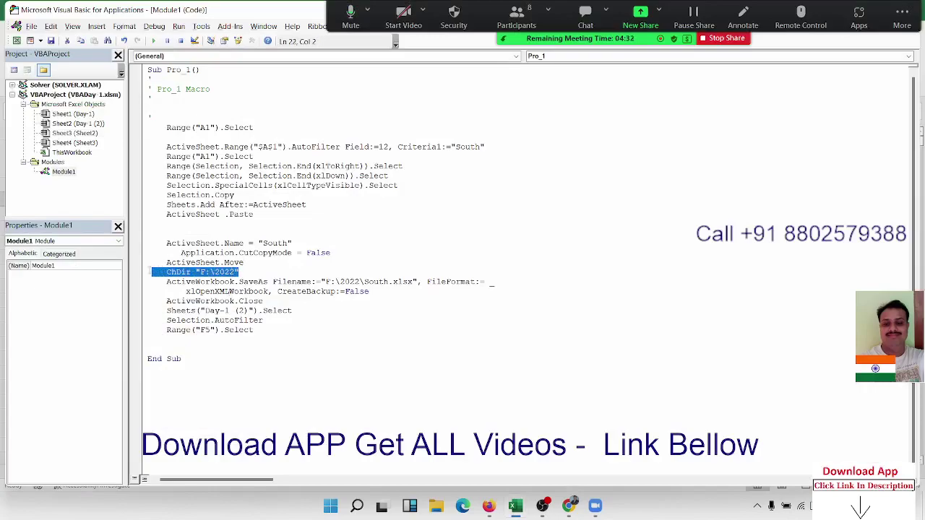
{"action": "key", "text": "Delete"}
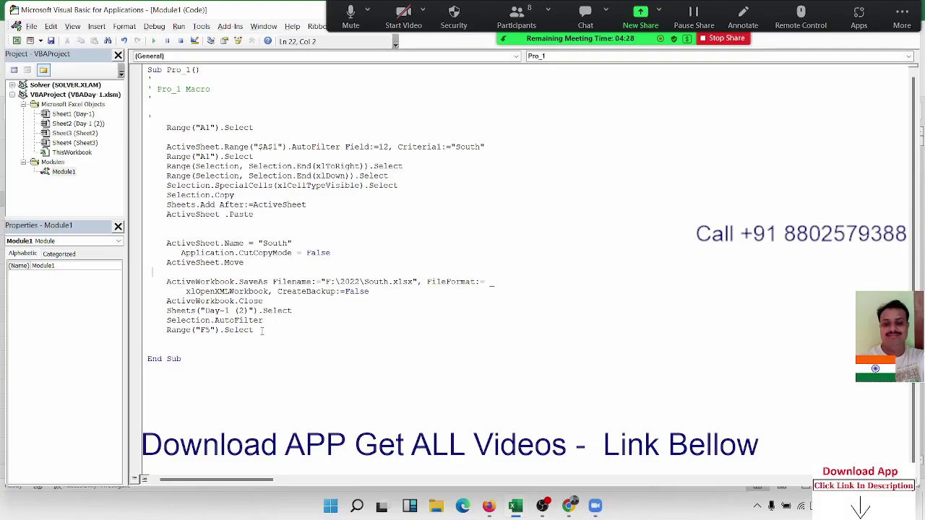
{"action": "left_click_drag", "start_coordinate": [262, 331], "coordinate": [163, 335]}
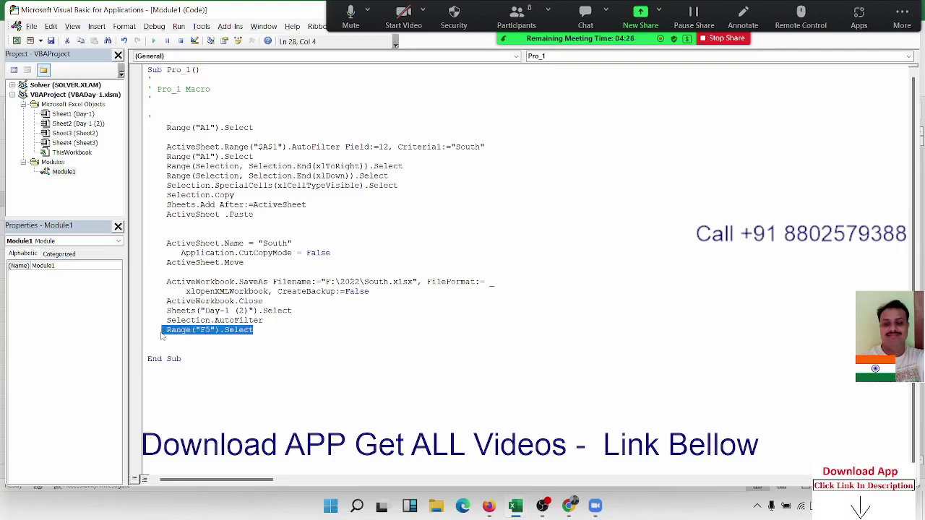
{"action": "key", "text": "Delete"}
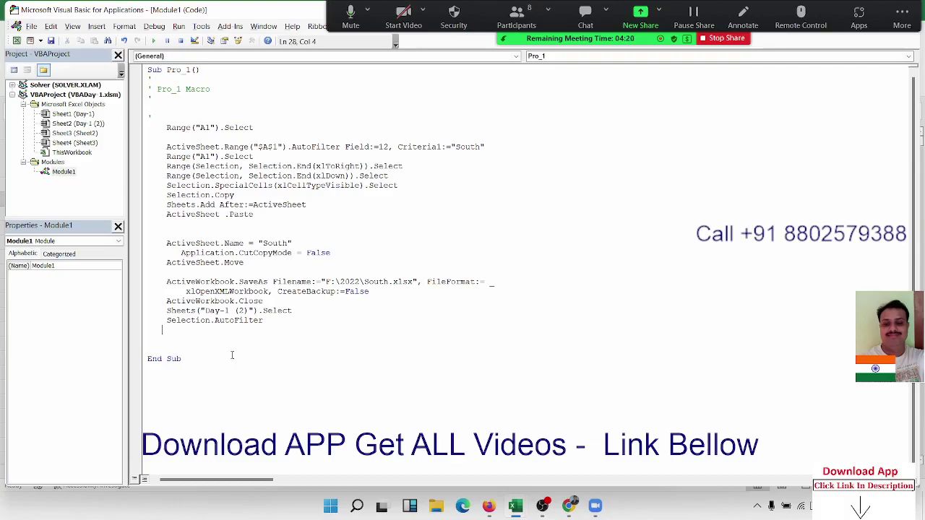
Step: Locate South in the filter criterion, the new sheet's name and the saved file name
{"action": "double_click", "coordinate": [459, 151]}
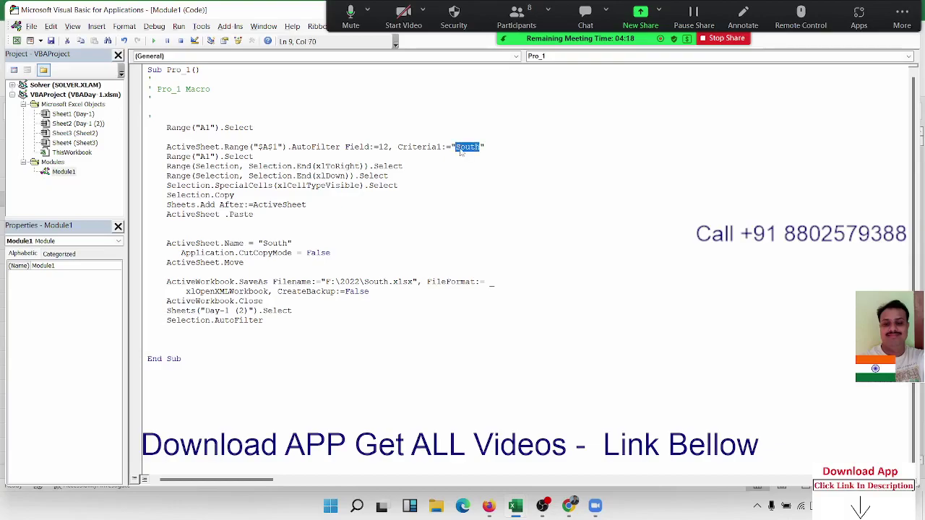
{"action": "key", "text": "alt+F11"}
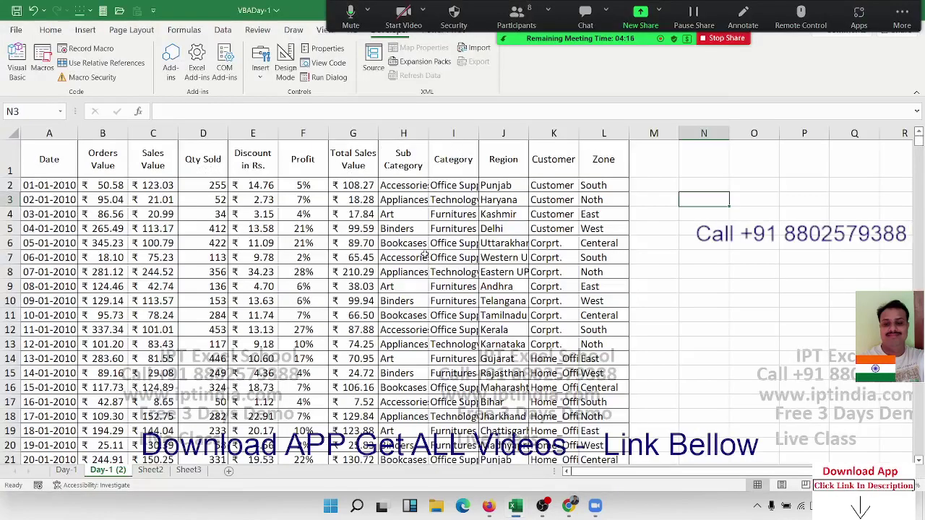
{"action": "key", "text": "alt+F11"}
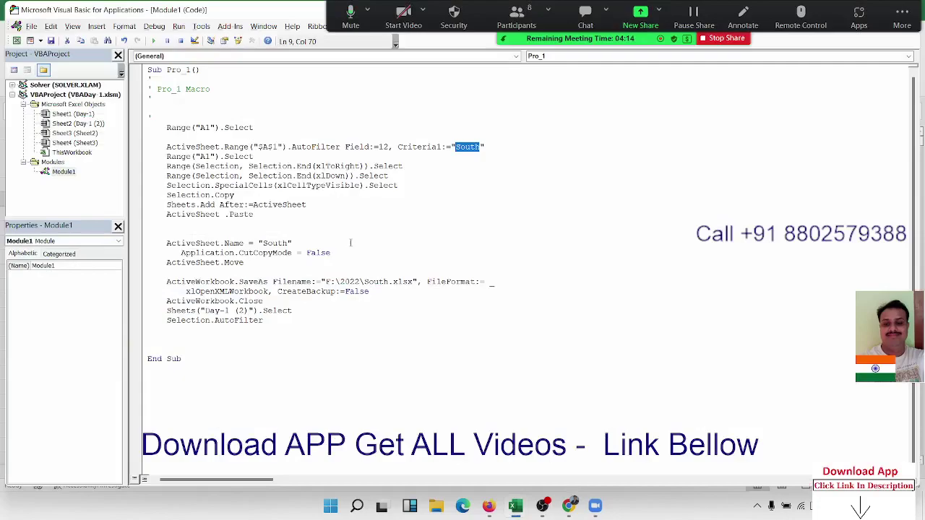
{"action": "left_click", "coordinate": [287, 243]}
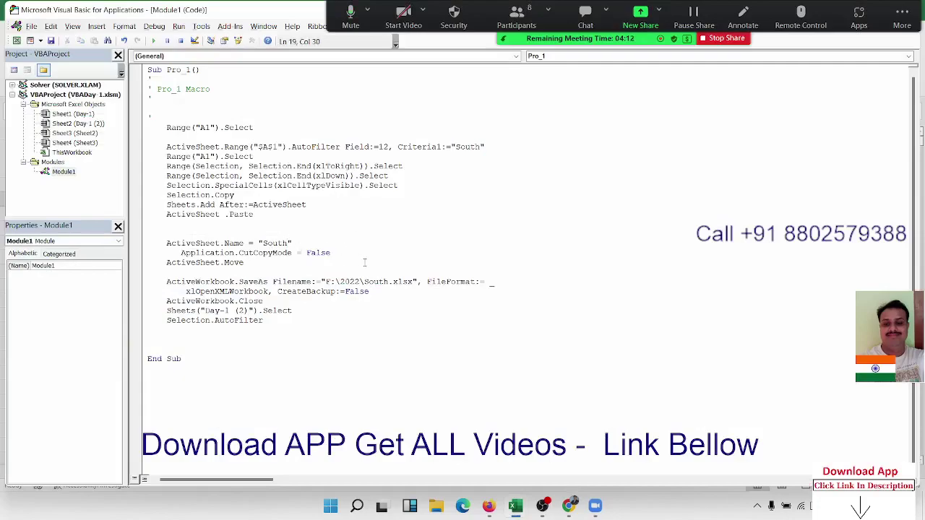
{"action": "double_click", "coordinate": [468, 147]}
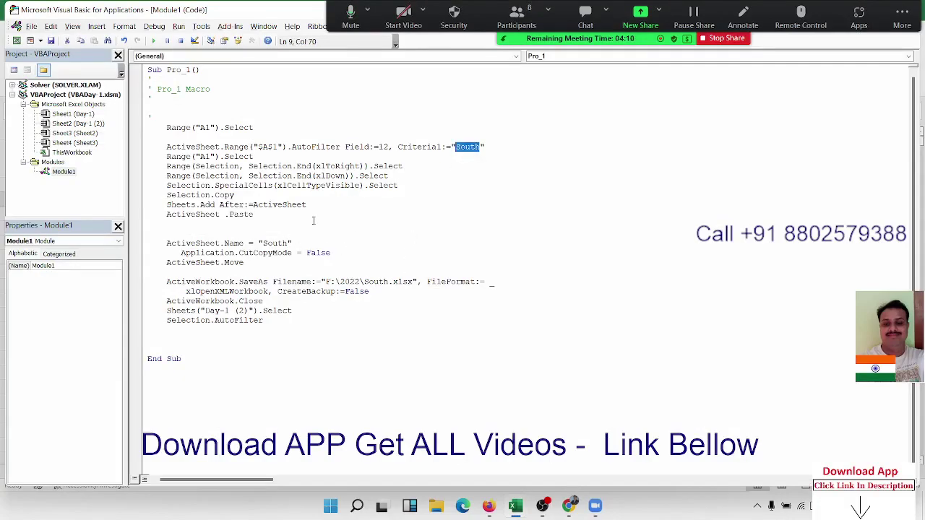
{"action": "double_click", "coordinate": [287, 244]}
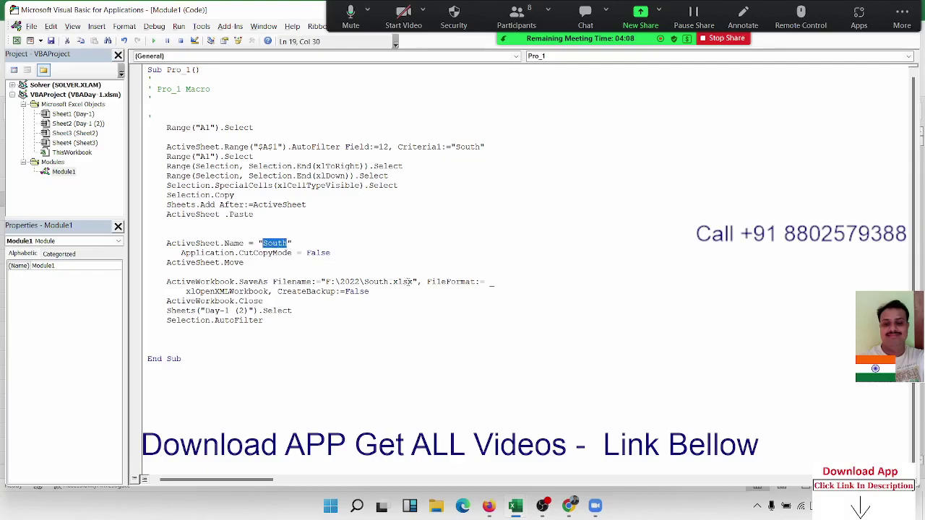
{"action": "double_click", "coordinate": [372, 282]}
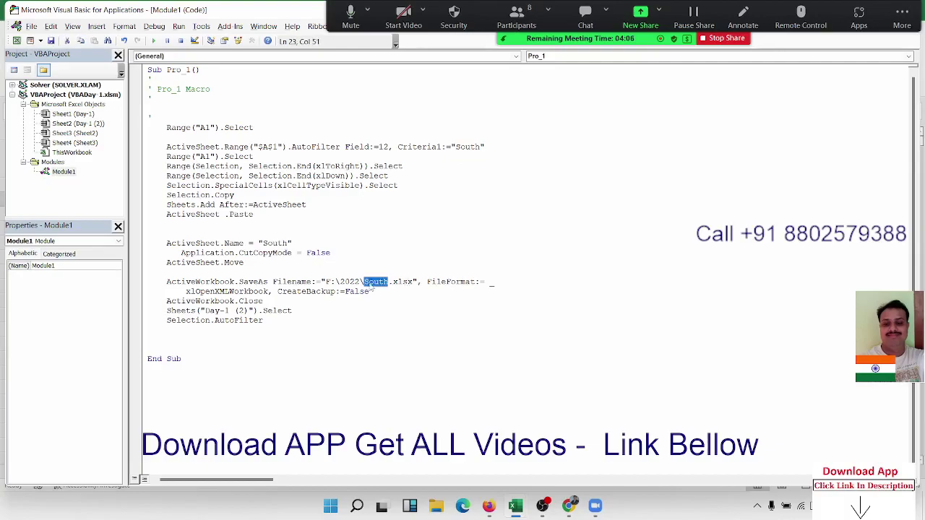
Step: Remove the blank line and insert two empty lines above Range("A1").Select
{"action": "left_click", "coordinate": [180, 136]}
{"action": "key", "text": "Delete"}
{"action": "key", "text": "Delete"}
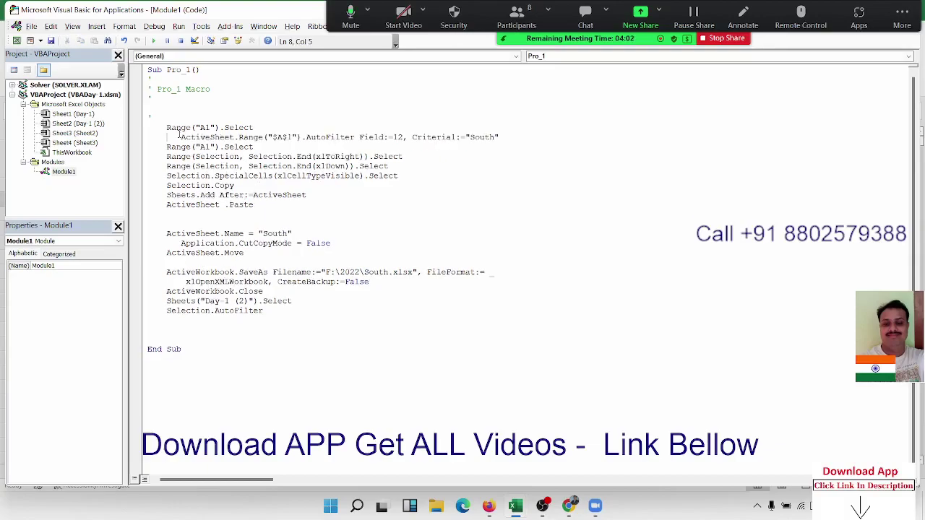
{"action": "key", "text": "Delete"}
{"action": "key", "text": "Delete"}
{"action": "key", "text": "Delete"}
{"action": "key", "text": "Up"}
{"action": "key", "text": "Return"}
{"action": "key", "text": "Return"}
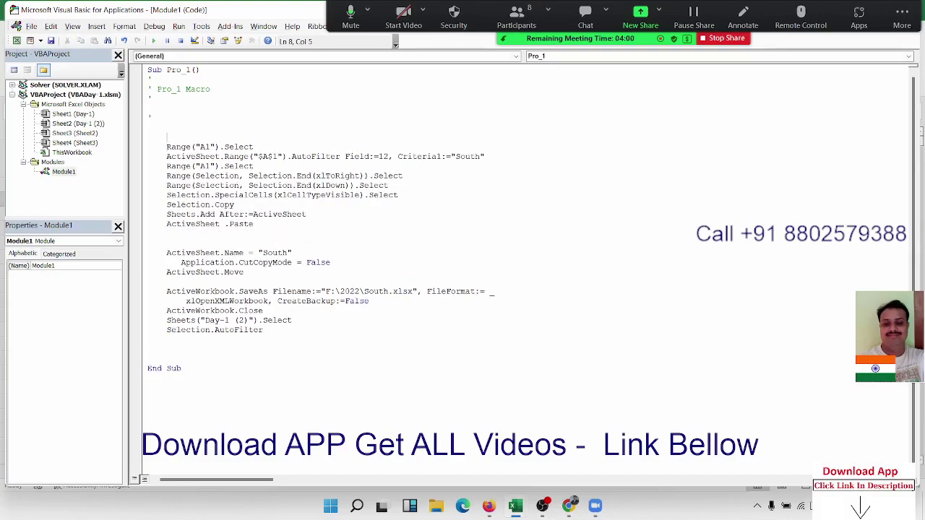
{"action": "key", "text": "Up"}
Step: Type Z = InputBox("Enter Zone Name") on the new top line and let VBA format it
{"action": "type", "text": "i"}
{"action": "type", "text": "n"}
{"action": "key", "text": "BackSpace"}
{"action": "key", "text": "BackSpace"}
{"action": "type", "text": "z"}
{"action": "type", "text": "=input"}
{"action": "type", "text": "box"}
{"action": "type", "text": "(\""}
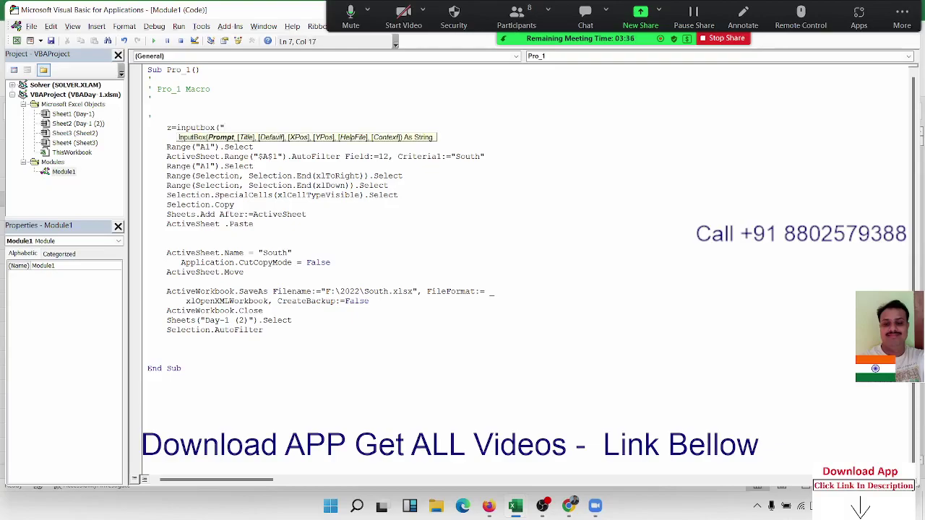
{"action": "type", "text": "Enter "}
{"action": "type", "text": "Z"}
{"action": "type", "text": "one Name"}
{"action": "type", "text": ")"}
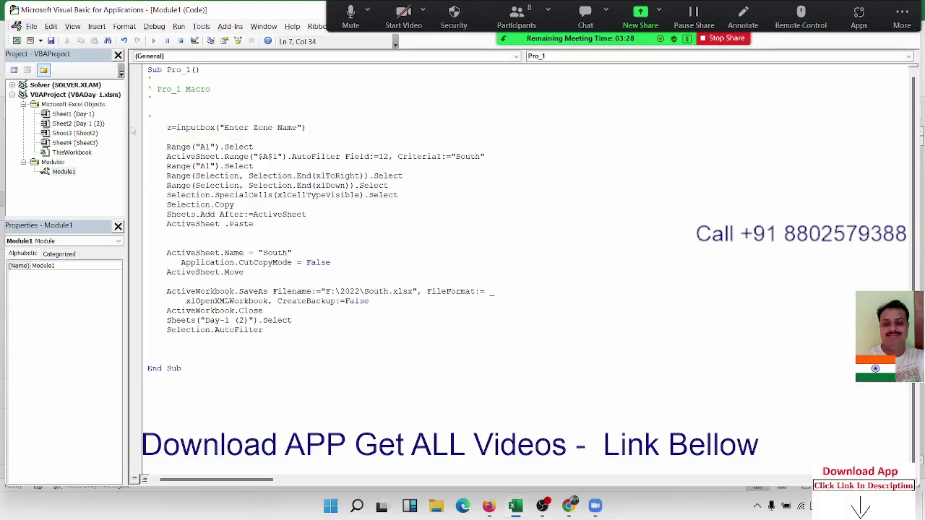
{"action": "left_click", "coordinate": [192, 147]}
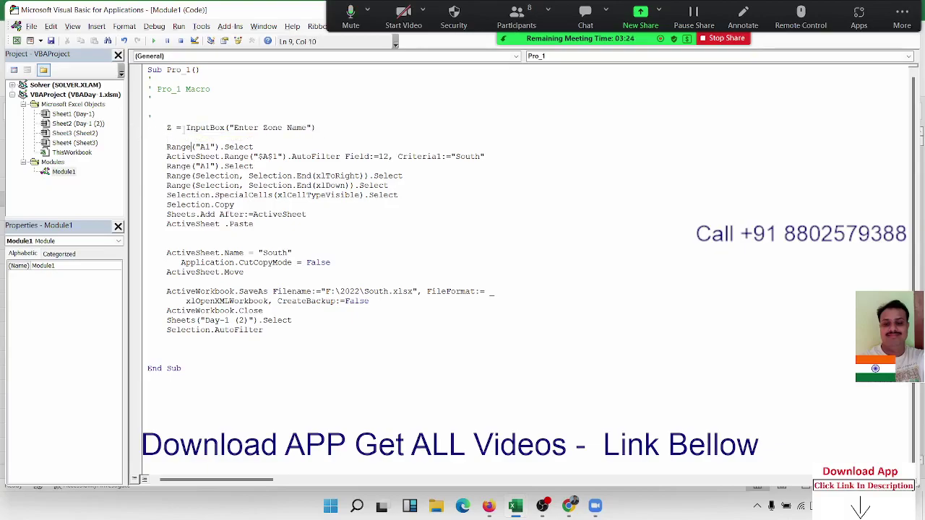
{"action": "left_click_drag", "start_coordinate": [172, 128], "coordinate": [162, 129]}
Step: Overtype South with Z in AutoFilter Criteria1, ActiveSheet.Name and the SaveAs file path
{"action": "left_click", "coordinate": [451, 157]}
{"action": "left_click_drag", "start_coordinate": [450, 156], "coordinate": [491, 155]}
{"action": "type", "text": "Z"}
{"action": "left_click", "coordinate": [489, 174]}
{"action": "left_click_drag", "start_coordinate": [259, 253], "coordinate": [292, 252]}
{"action": "type", "text": "z"}
{"action": "left_click_drag", "start_coordinate": [364, 292], "coordinate": [388, 292]}
{"action": "type", "text": "z"}
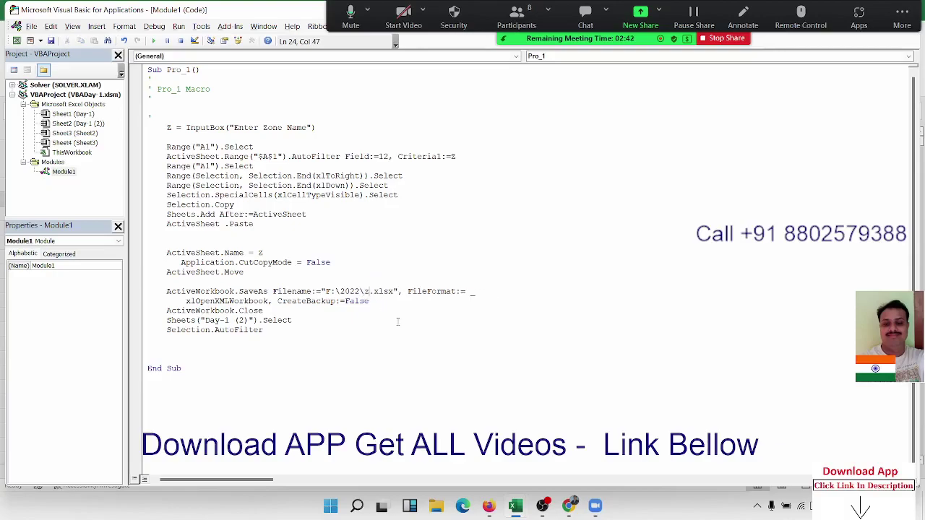
{"action": "double_click", "coordinate": [324, 291]}
{"action": "left_click_drag", "start_coordinate": [320, 291], "coordinate": [397, 291]}
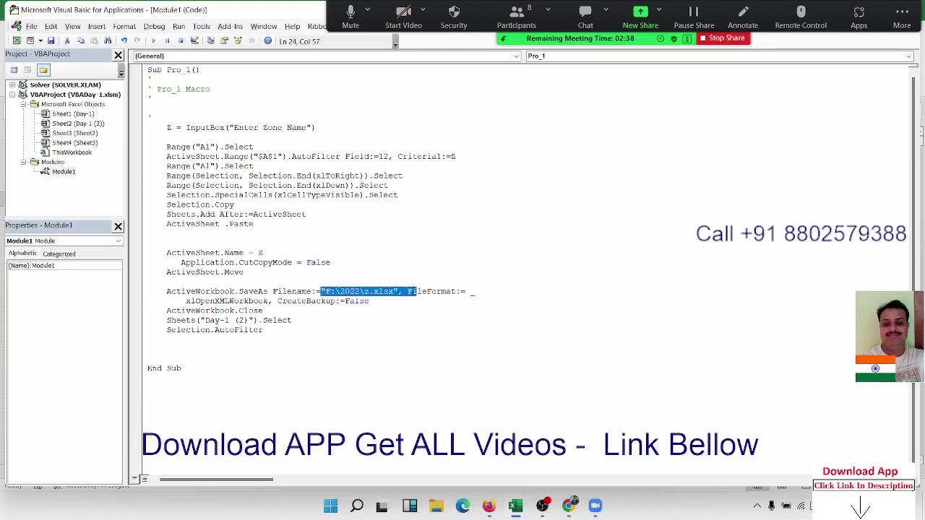
Step: Split the SaveAs path around z with quotes and ampersands: "F:\2022\" & Z & ".xlsx"
{"action": "left_click", "coordinate": [398, 330]}
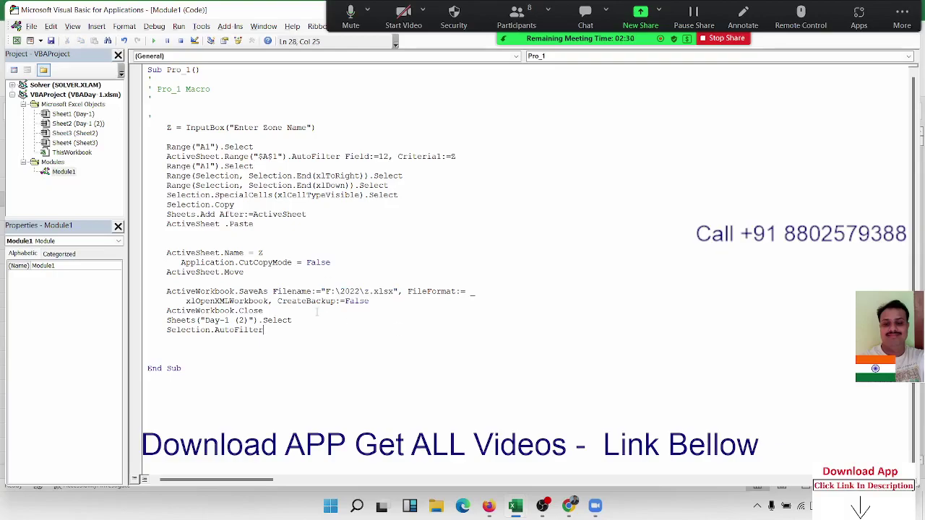
{"action": "left_click", "coordinate": [365, 292]}
{"action": "type", "text": "\" &"}
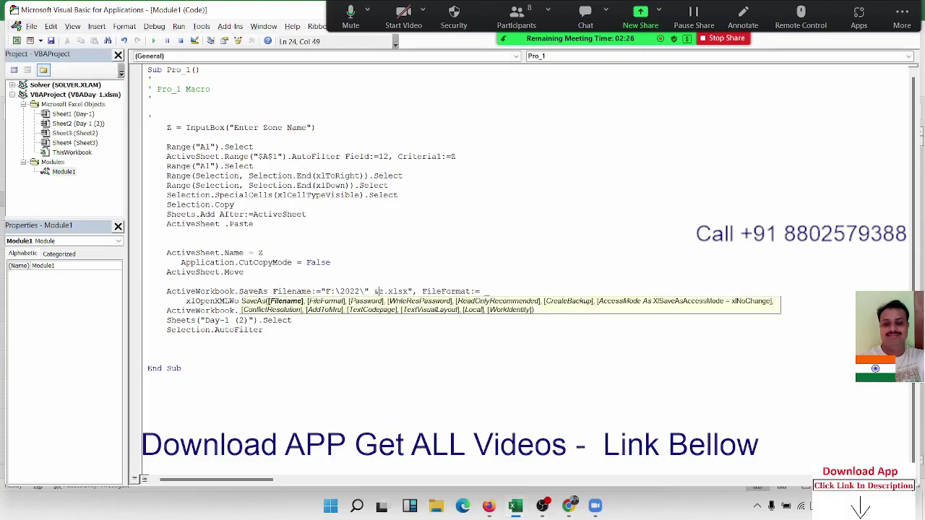
{"action": "type", "text": " z"}
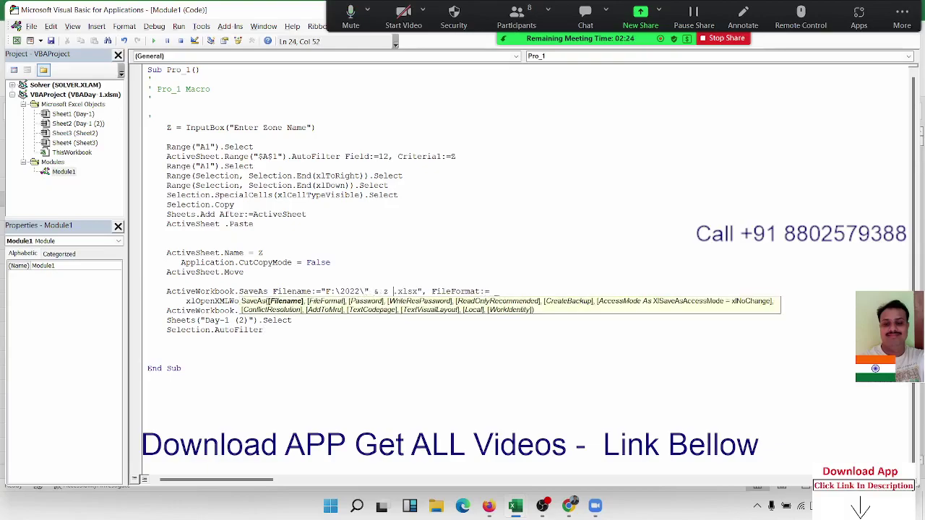
{"action": "type", "text": " & \""}
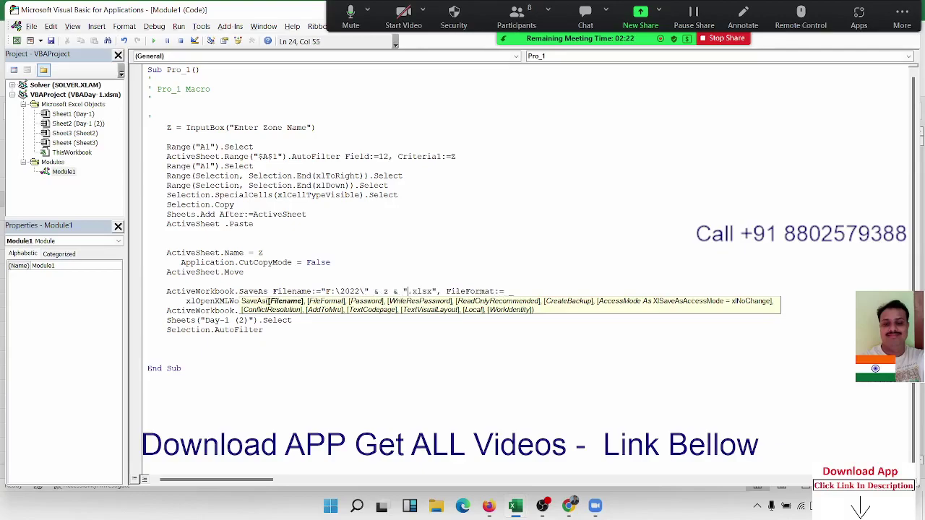
{"action": "left_click", "coordinate": [372, 348]}
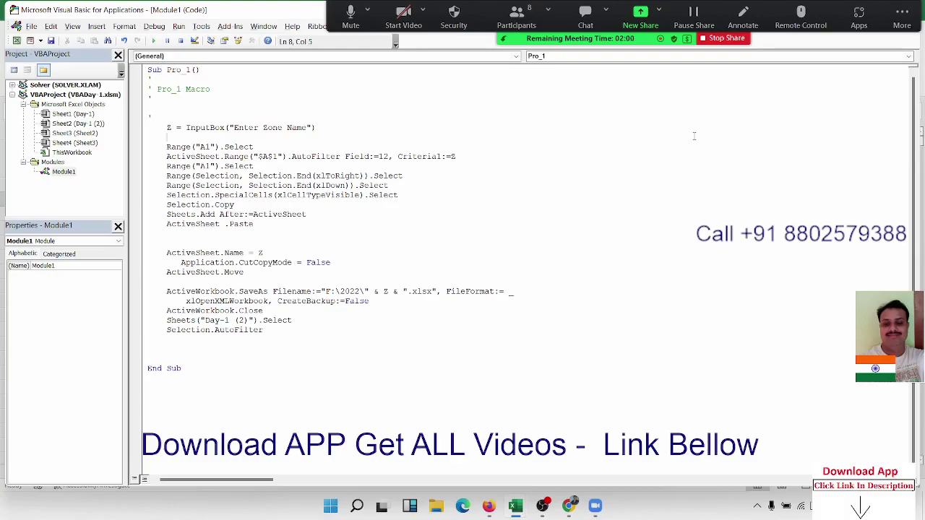
{"action": "left_click", "coordinate": [743, 18]}
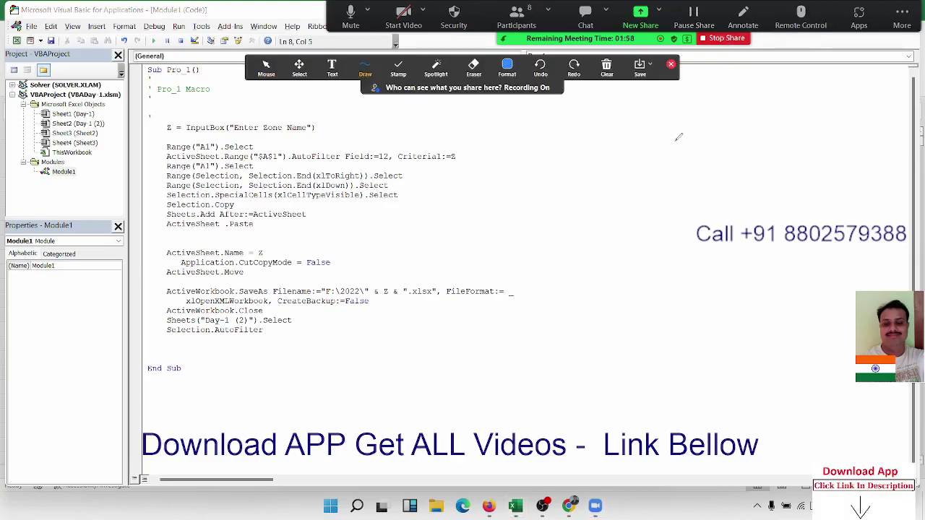
{"action": "mouse_move", "coordinate": [624, 144]}
{"action": "left_mouse_down"}
{"action": "mouse_move", "coordinate": [708, 137]}
{"action": "mouse_move", "coordinate": [754, 109]}
{"action": "mouse_move", "coordinate": [763, 118]}
{"action": "left_mouse_up"}
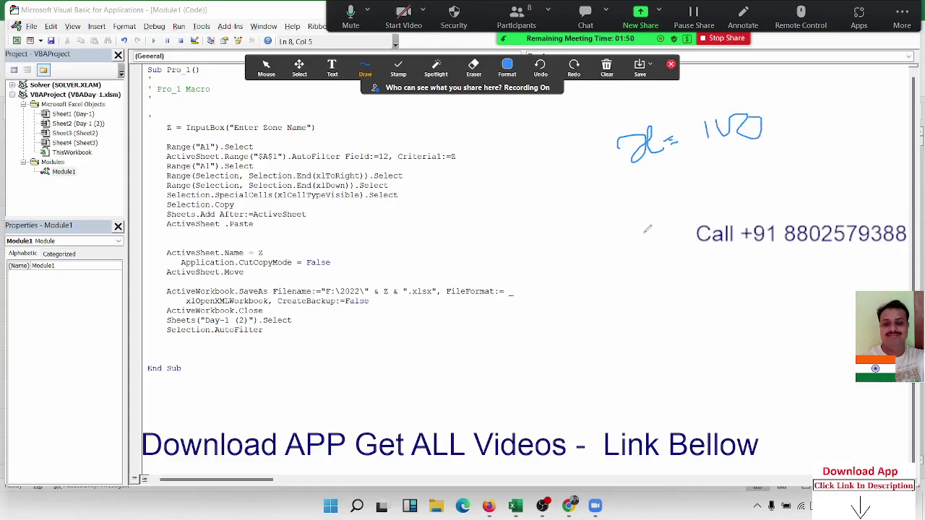
{"action": "mouse_move", "coordinate": [643, 194]}
{"action": "left_mouse_down"}
{"action": "mouse_move", "coordinate": [654, 237]}
{"action": "mouse_move", "coordinate": [684, 177]}
{"action": "mouse_move", "coordinate": [741, 266]}
{"action": "left_mouse_up"}
{"action": "mouse_move", "coordinate": [712, 197]}
{"action": "left_mouse_down"}
{"action": "mouse_move", "coordinate": [745, 192]}
{"action": "mouse_move", "coordinate": [743, 208]}
{"action": "left_mouse_up"}
{"action": "mouse_move", "coordinate": [775, 176]}
{"action": "left_mouse_down"}
{"action": "mouse_move", "coordinate": [782, 200]}
{"action": "mouse_move", "coordinate": [800, 176]}
{"action": "left_mouse_up"}
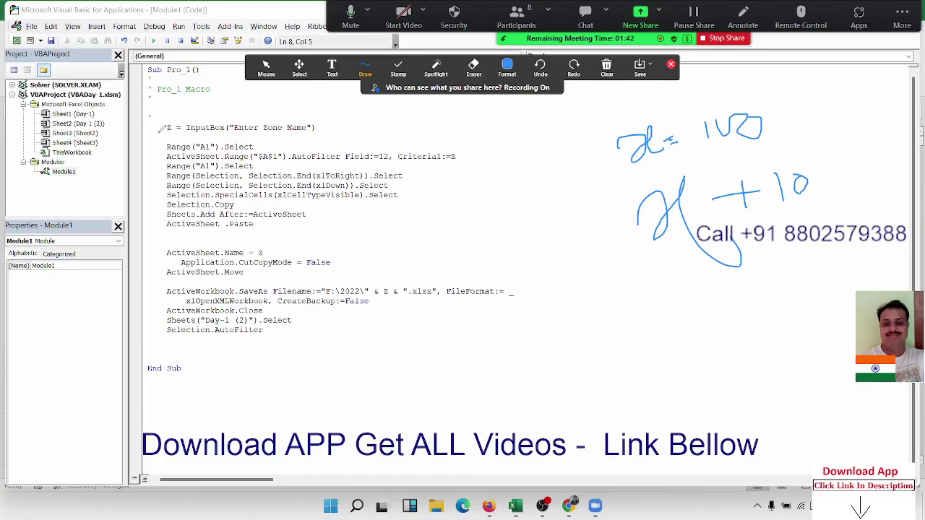
{"action": "left_click_drag", "start_coordinate": [159, 131], "coordinate": [202, 117]}
{"action": "left_click_drag", "start_coordinate": [456, 168], "coordinate": [479, 162]}
{"action": "left_click", "coordinate": [606, 69]}
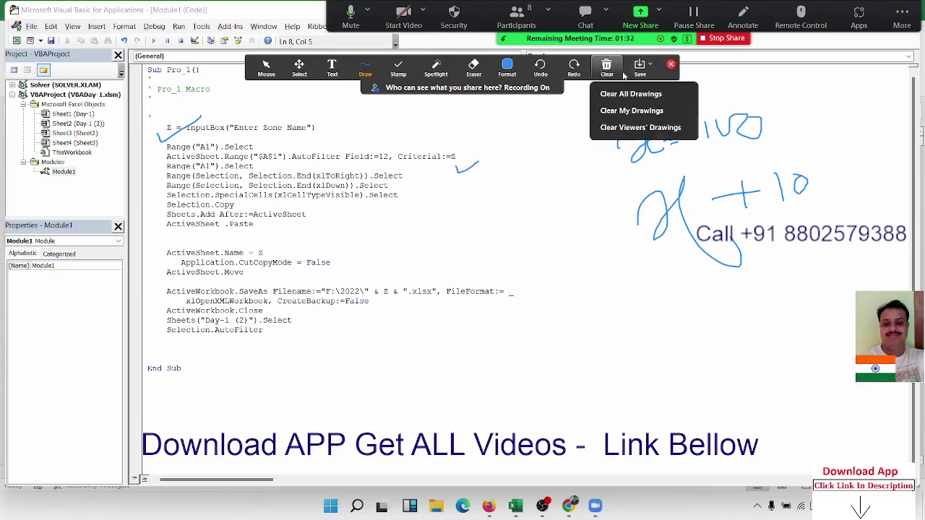
{"action": "left_click", "coordinate": [613, 110]}
{"action": "left_click", "coordinate": [670, 65]}
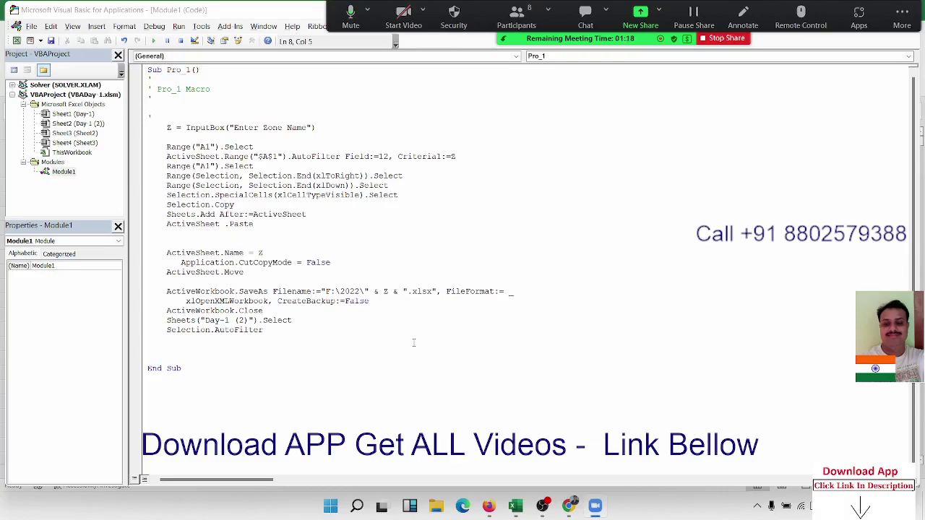
{"action": "left_click", "coordinate": [427, 292]}
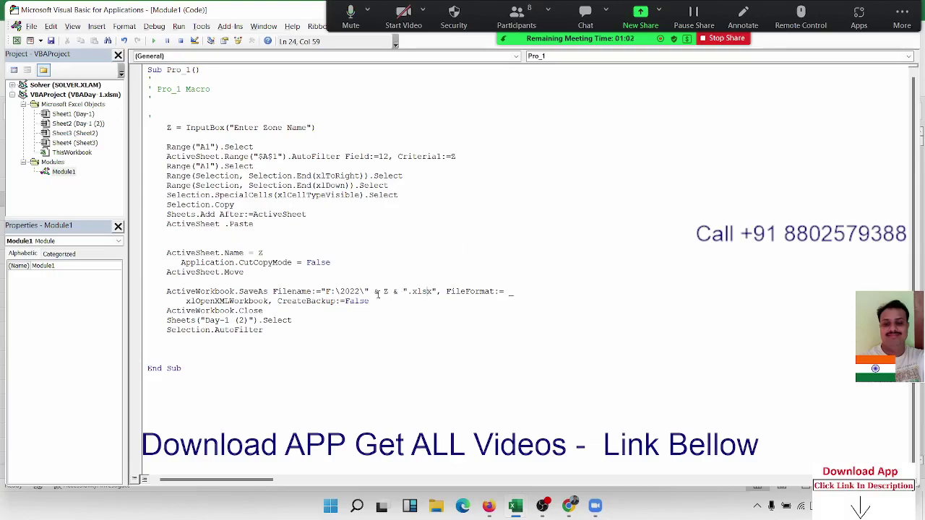
{"action": "left_click", "coordinate": [352, 348]}
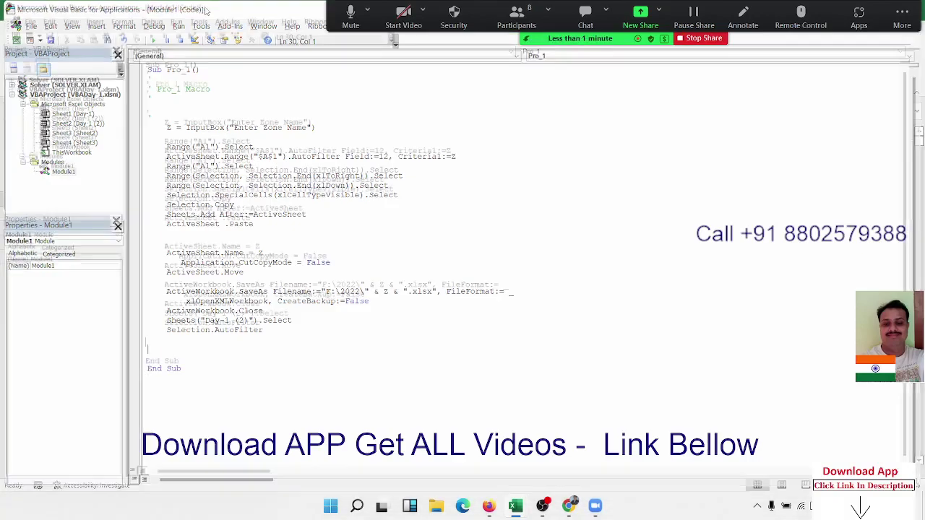
Step: Maximize the code window, run Pro_1 from Excel's Macros list, and accept the compile error
{"action": "left_click_drag", "start_coordinate": [206, 10], "coordinate": [201, 33]}
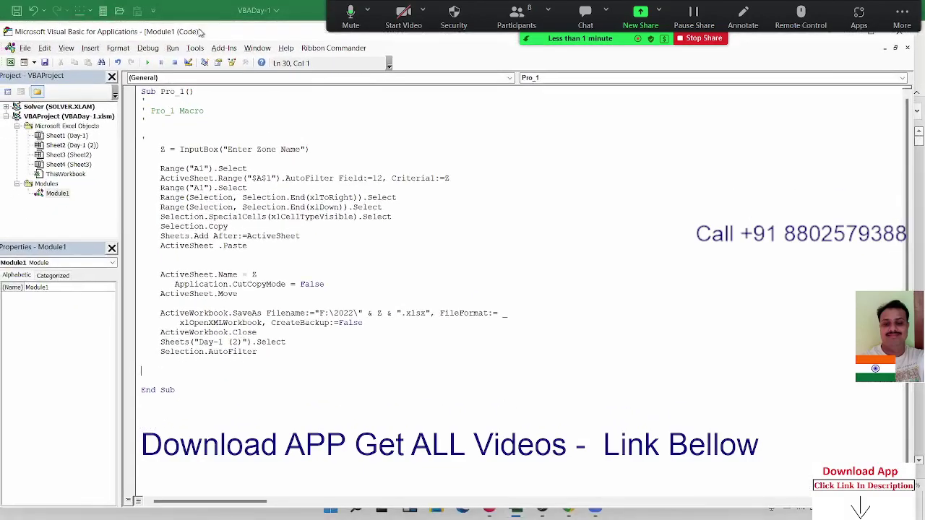
{"action": "double_click", "coordinate": [201, 33]}
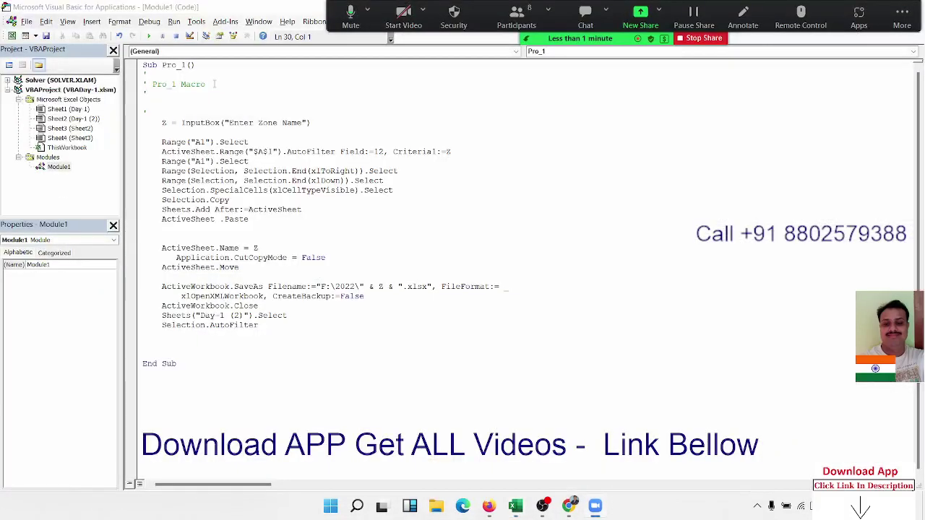
{"action": "key", "text": "alt+Tab"}
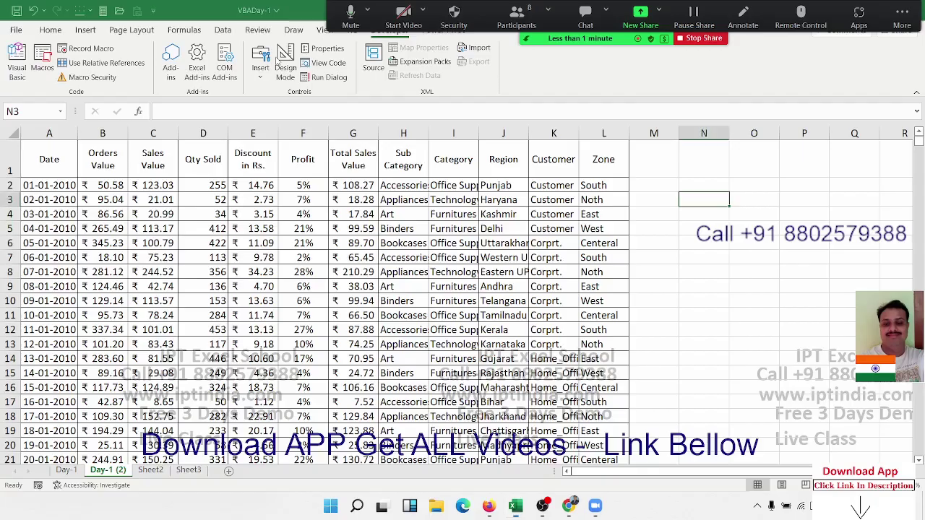
{"action": "left_click", "coordinate": [43, 66]}
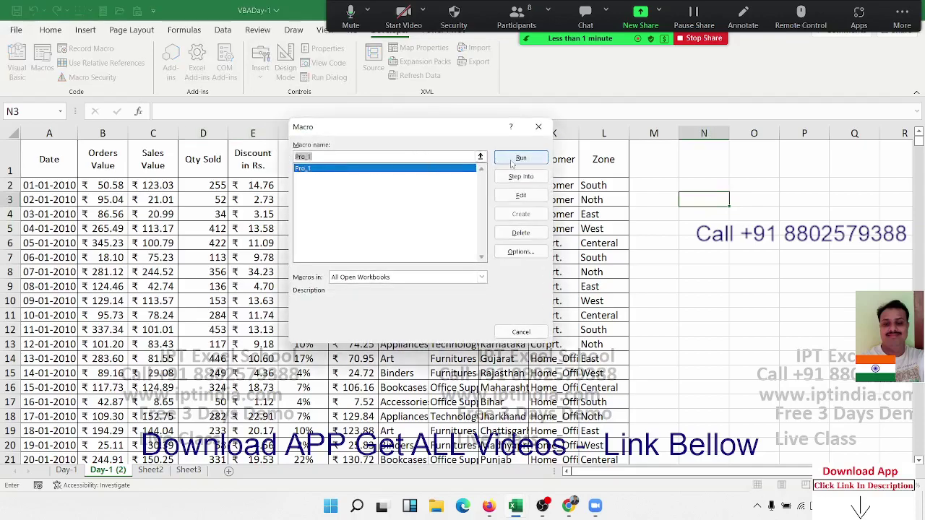
{"action": "left_click", "coordinate": [506, 161]}
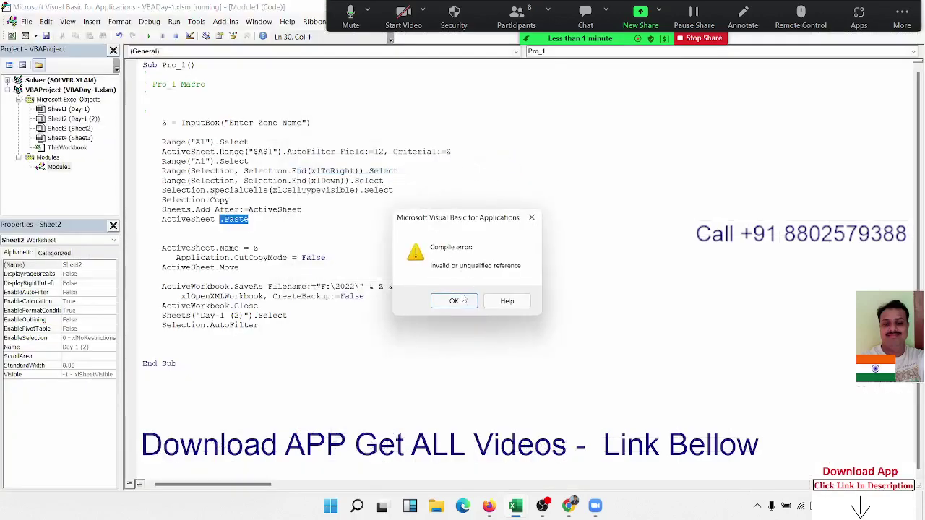
{"action": "left_click", "coordinate": [454, 302]}
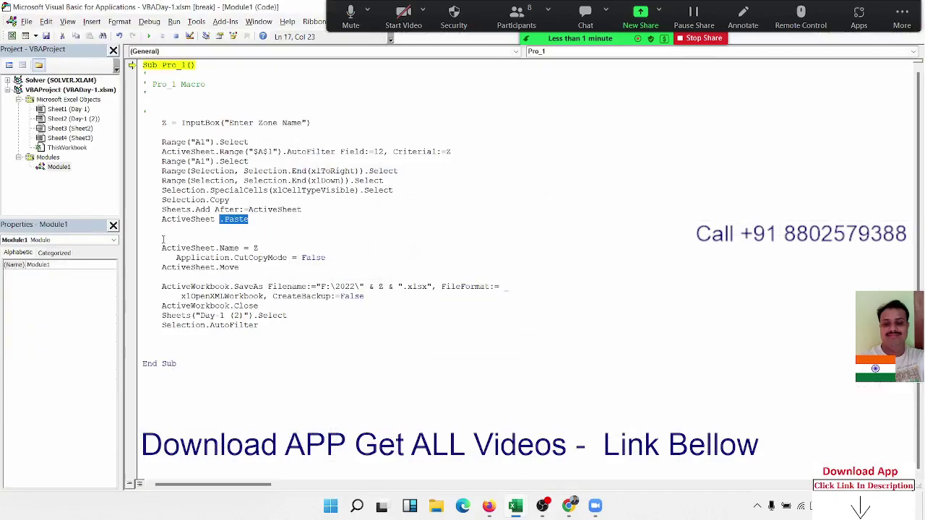
Step: Remove the stray space in 'ActiveSheet .Paste', reset the run, and reopen the Macros list
{"action": "left_click", "coordinate": [216, 219]}
{"action": "key", "text": "Delete"}
{"action": "left_click", "coordinate": [267, 221]}
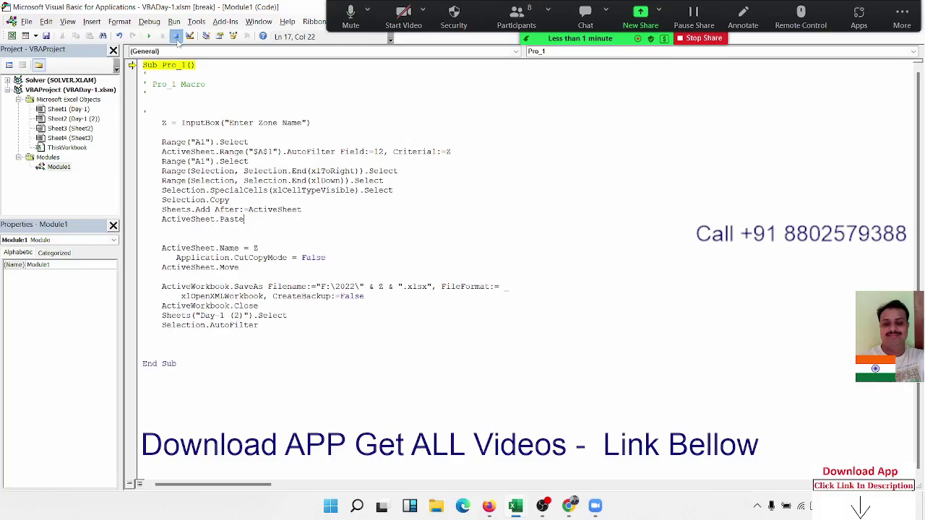
{"action": "left_click", "coordinate": [175, 36]}
{"action": "key", "text": "alt+F11"}
{"action": "left_click", "coordinate": [36, 76]}
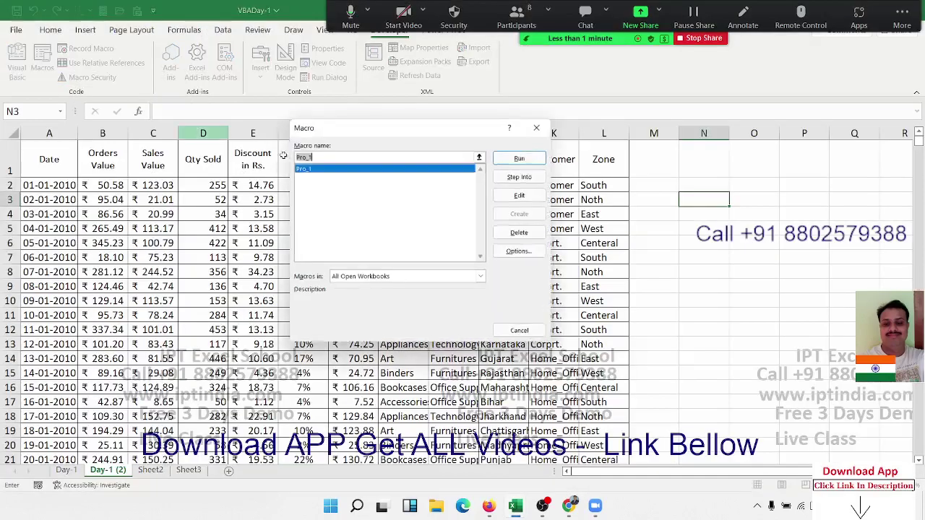
Step: Run Pro_1 with East as the zone name, then bring up File Explorer to check the output
{"action": "left_click", "coordinate": [521, 158]}
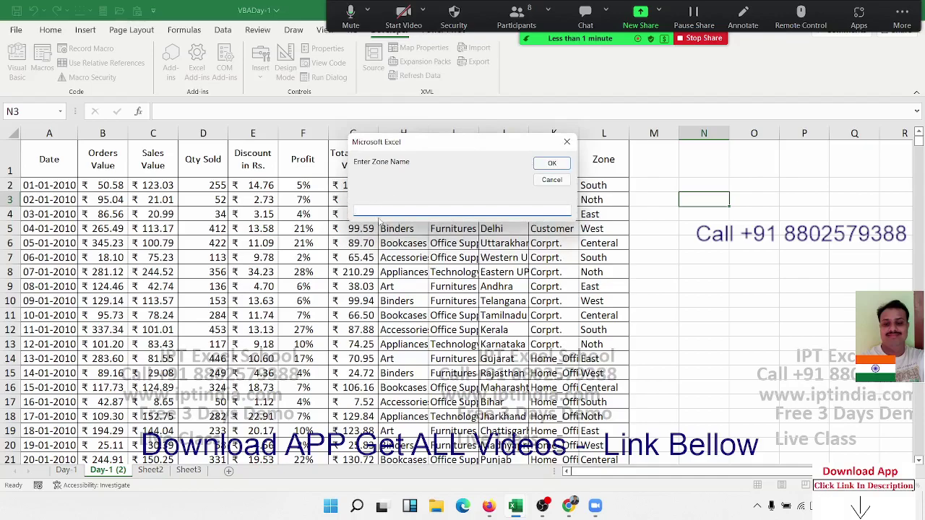
{"action": "left_click_drag", "start_coordinate": [380, 221], "coordinate": [289, 230]}
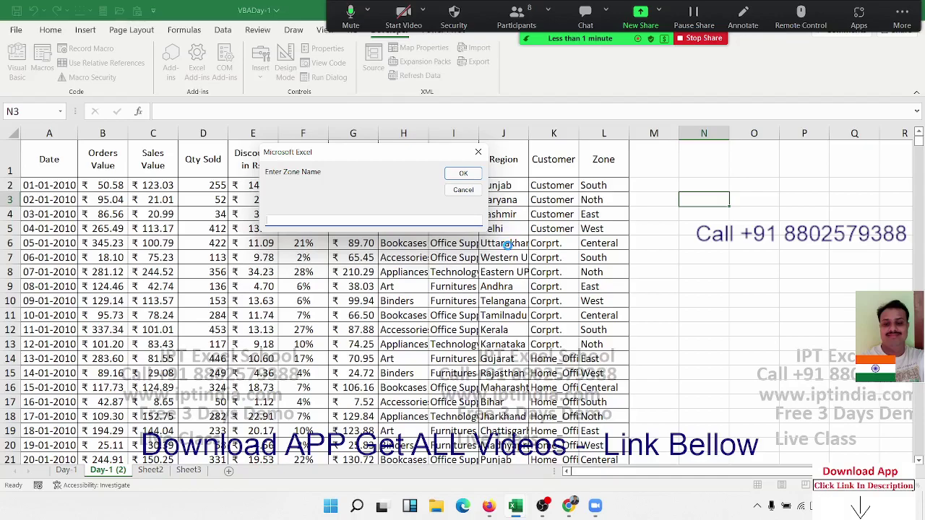
{"action": "type", "text": "E"}
{"action": "type", "text": "a"}
{"action": "type", "text": "st"}
{"action": "left_click", "coordinate": [450, 174]}
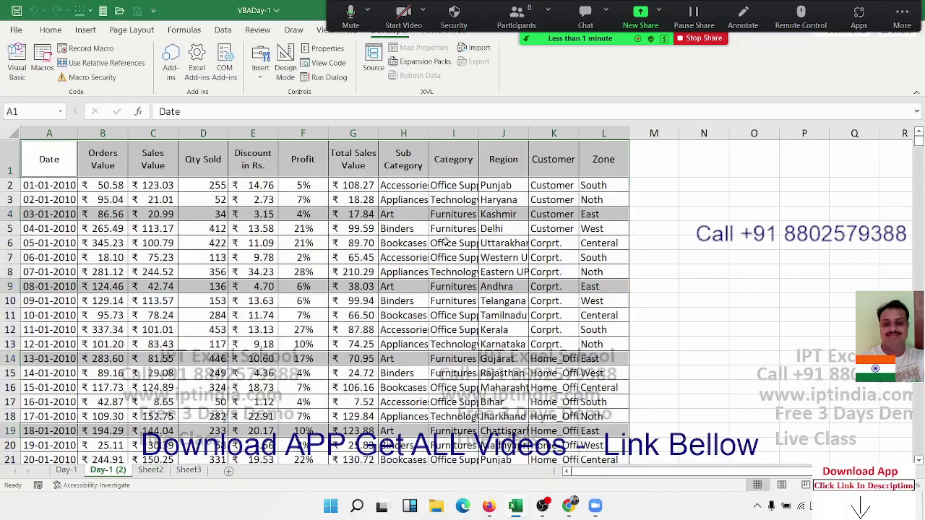
{"action": "left_click", "coordinate": [446, 243]}
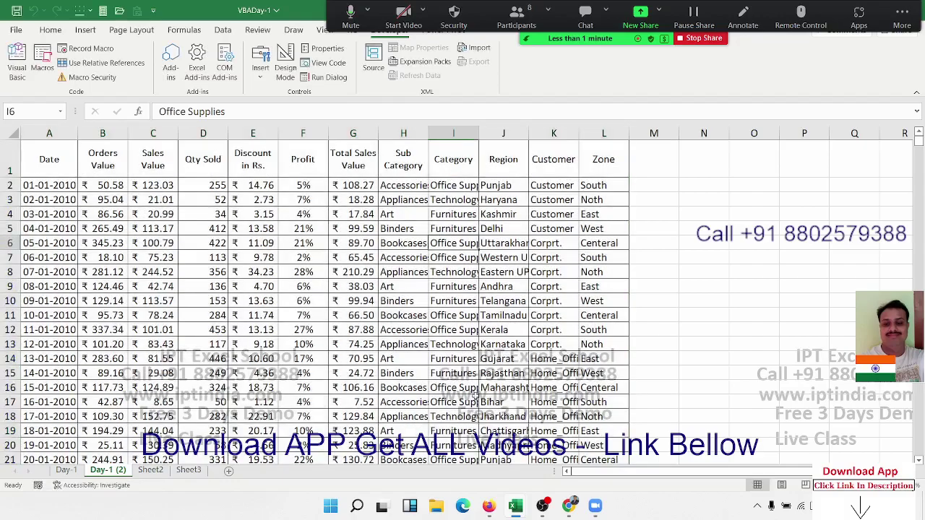
{"action": "left_click", "coordinate": [437, 507]}
{"action": "left_click", "coordinate": [437, 508]}
Step: Navigate File Explorer to Local Disk (F:) and open its 2022 folder
{"action": "left_click", "coordinate": [435, 507]}
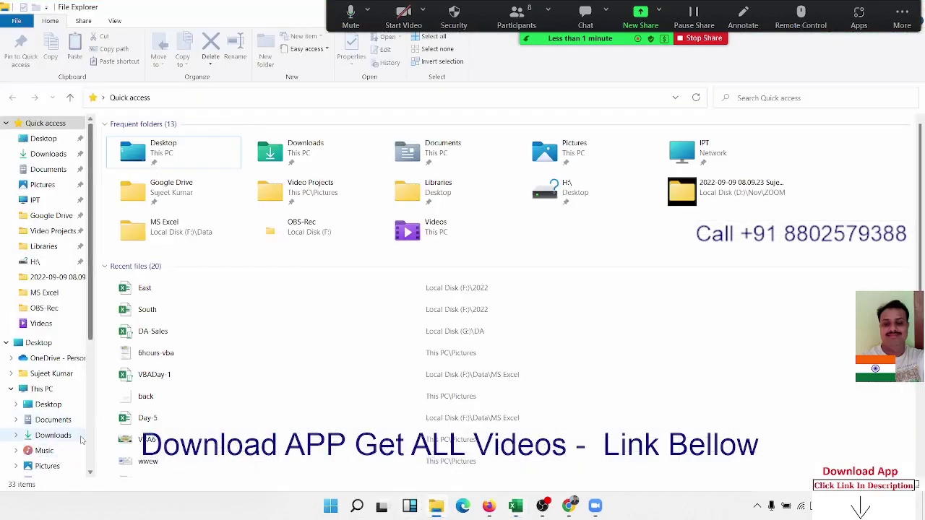
{"action": "scroll", "coordinate": [48, 361], "scroll_direction": "down", "scroll_amount": 2}
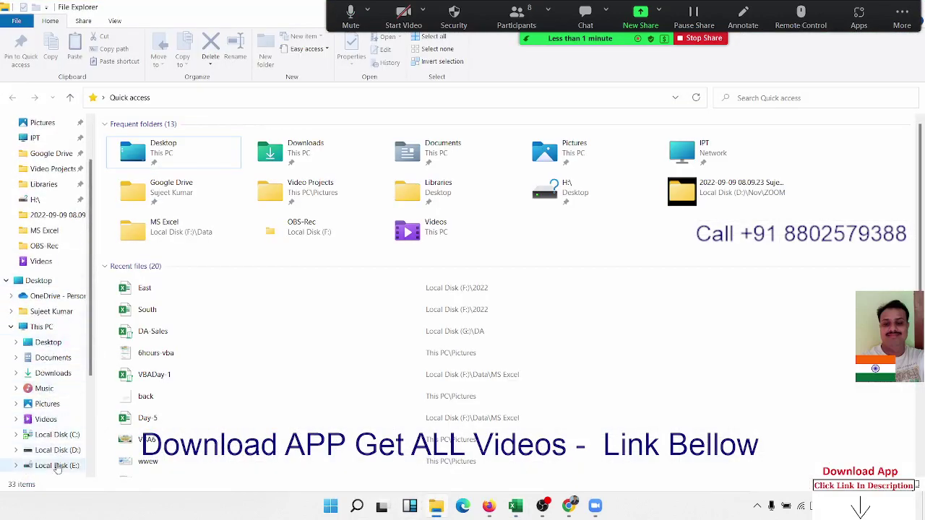
{"action": "scroll", "coordinate": [65, 420], "scroll_direction": "down", "scroll_amount": 3}
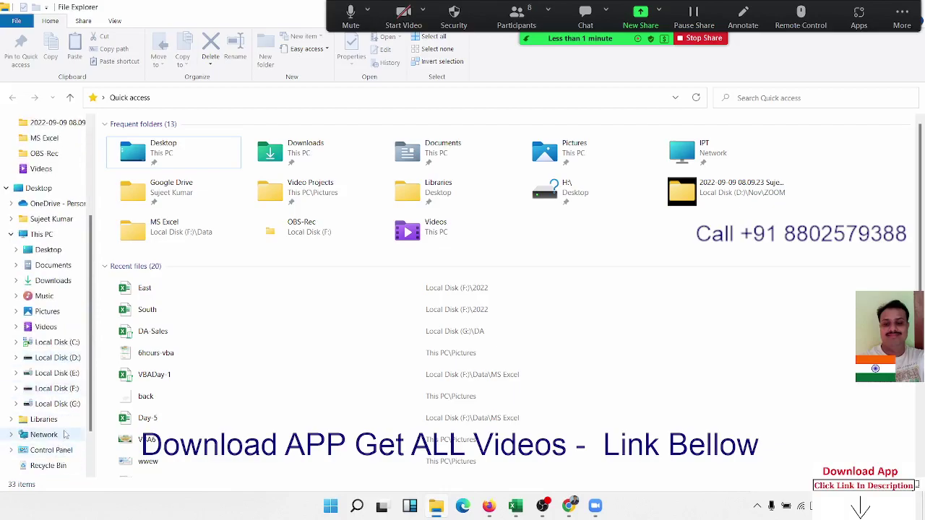
{"action": "left_click", "coordinate": [80, 391]}
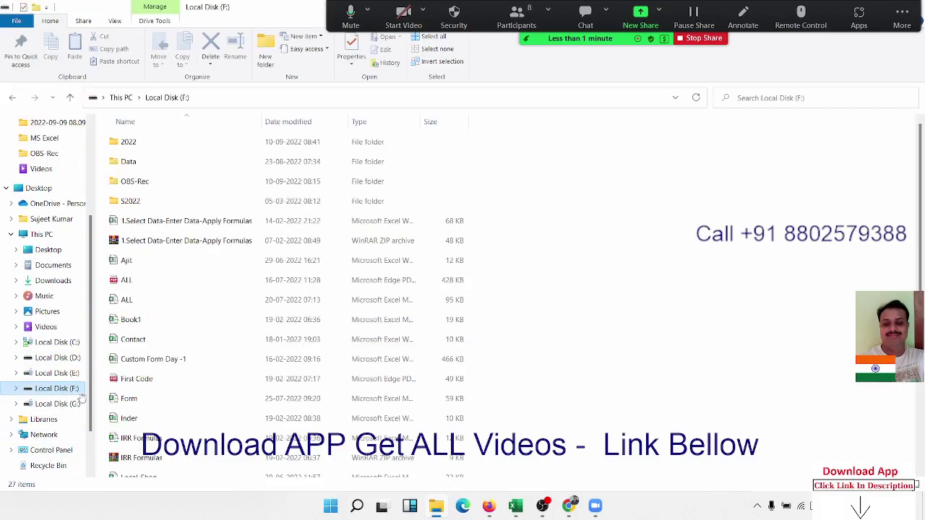
{"action": "double_click", "coordinate": [226, 145]}
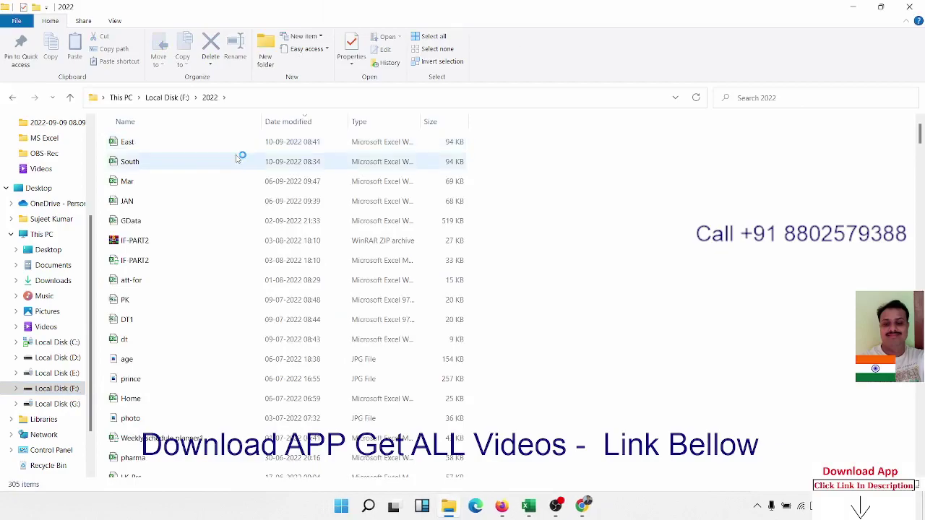